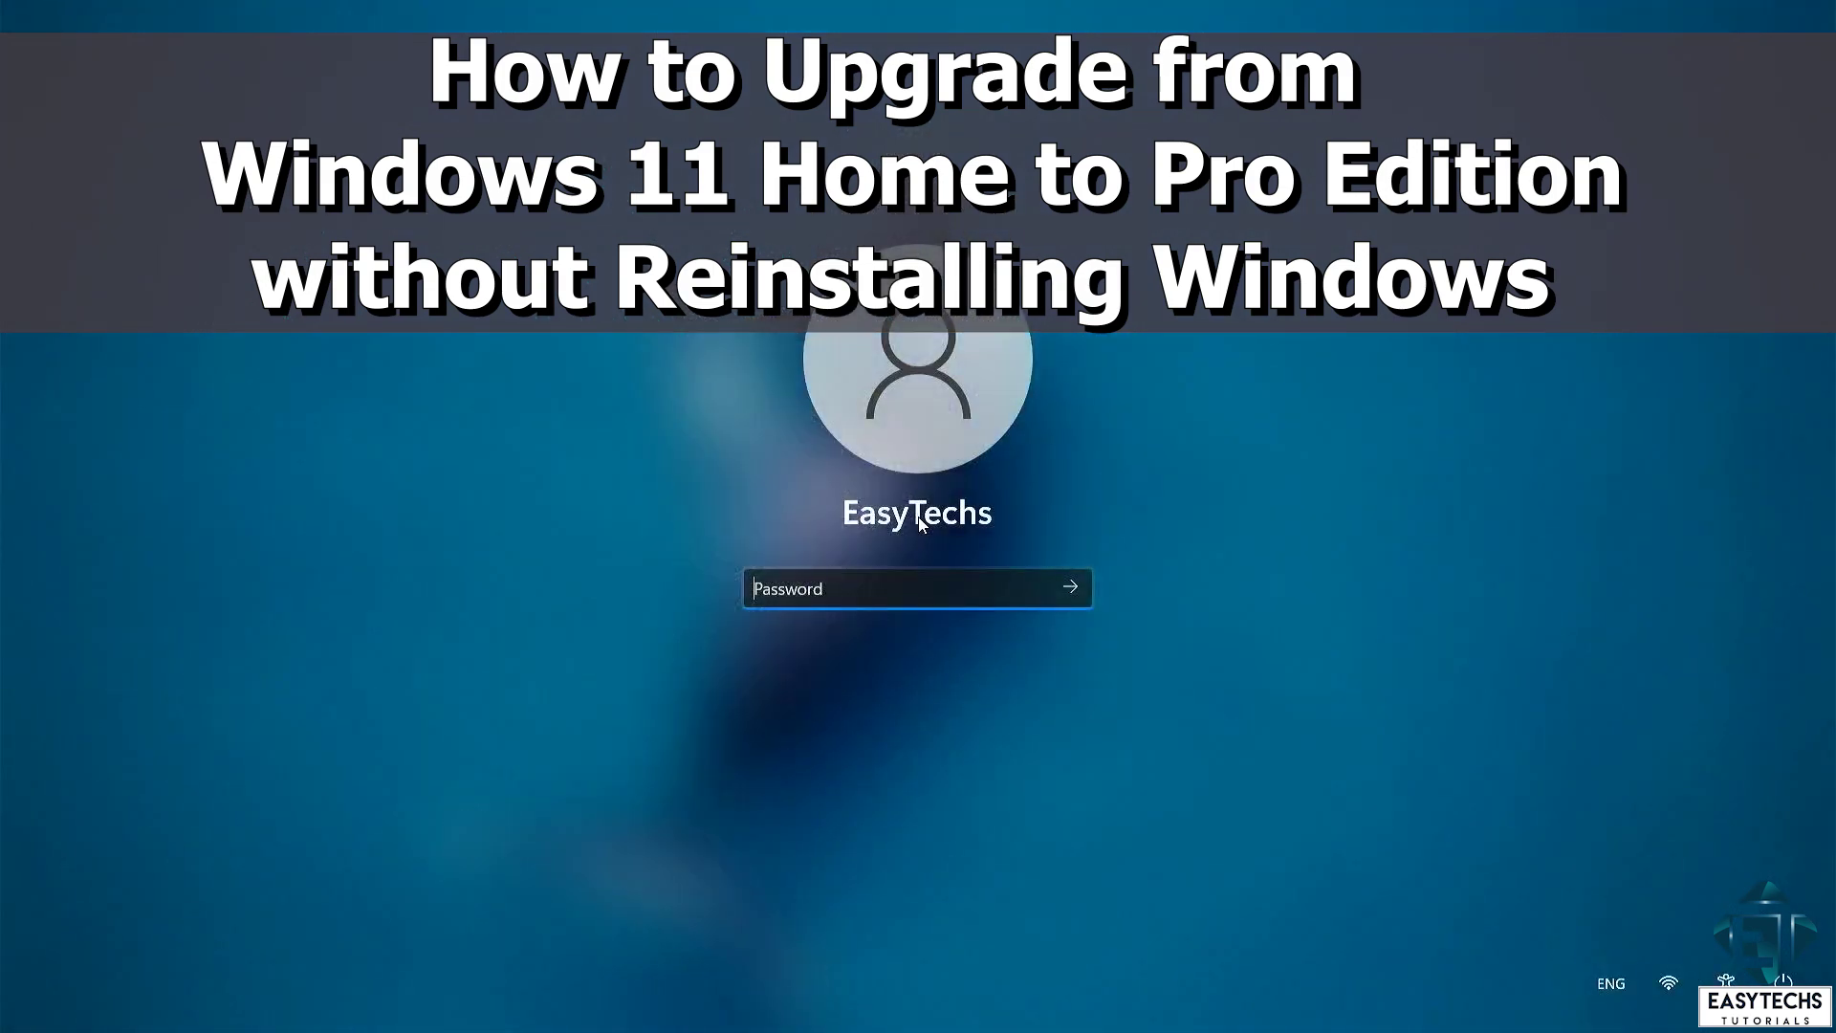
Step: Enter the account password on the Windows sign-in screen
type("•••")
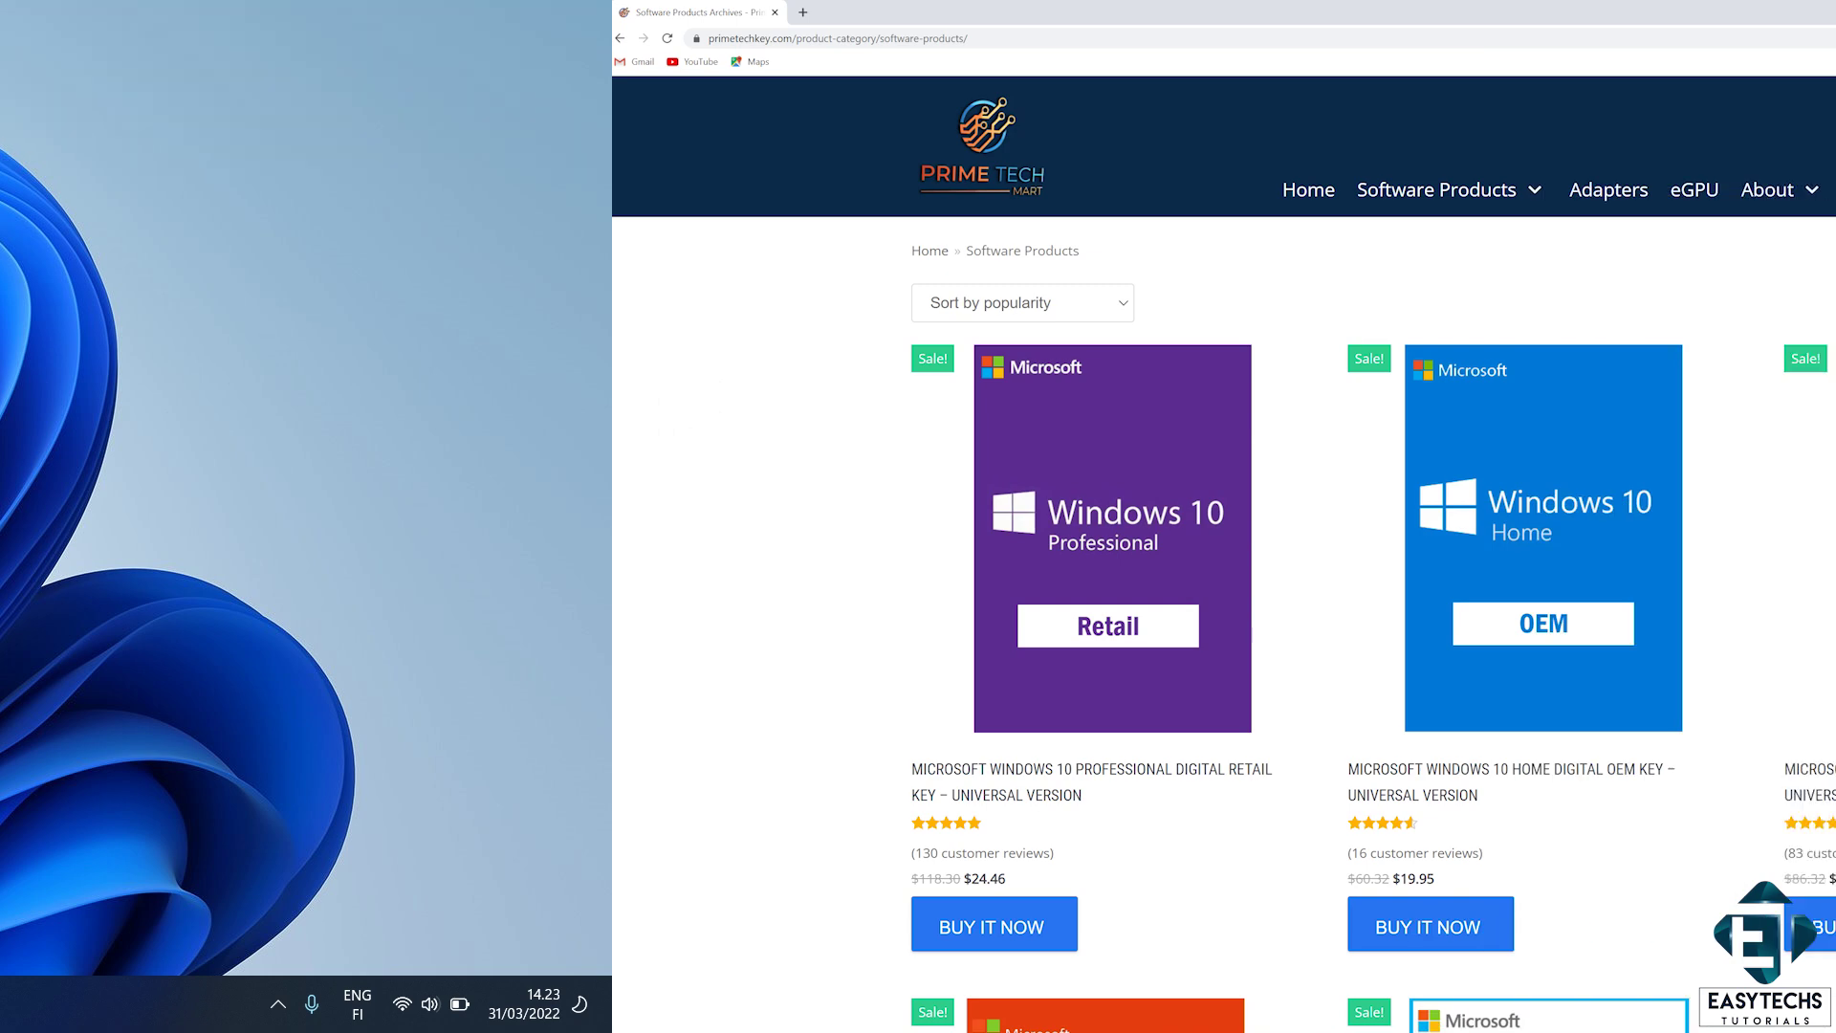
Step: Look through the Prime Tech Mart software products for the available Windows license keys
scroll(1829, 882, "down", 1)
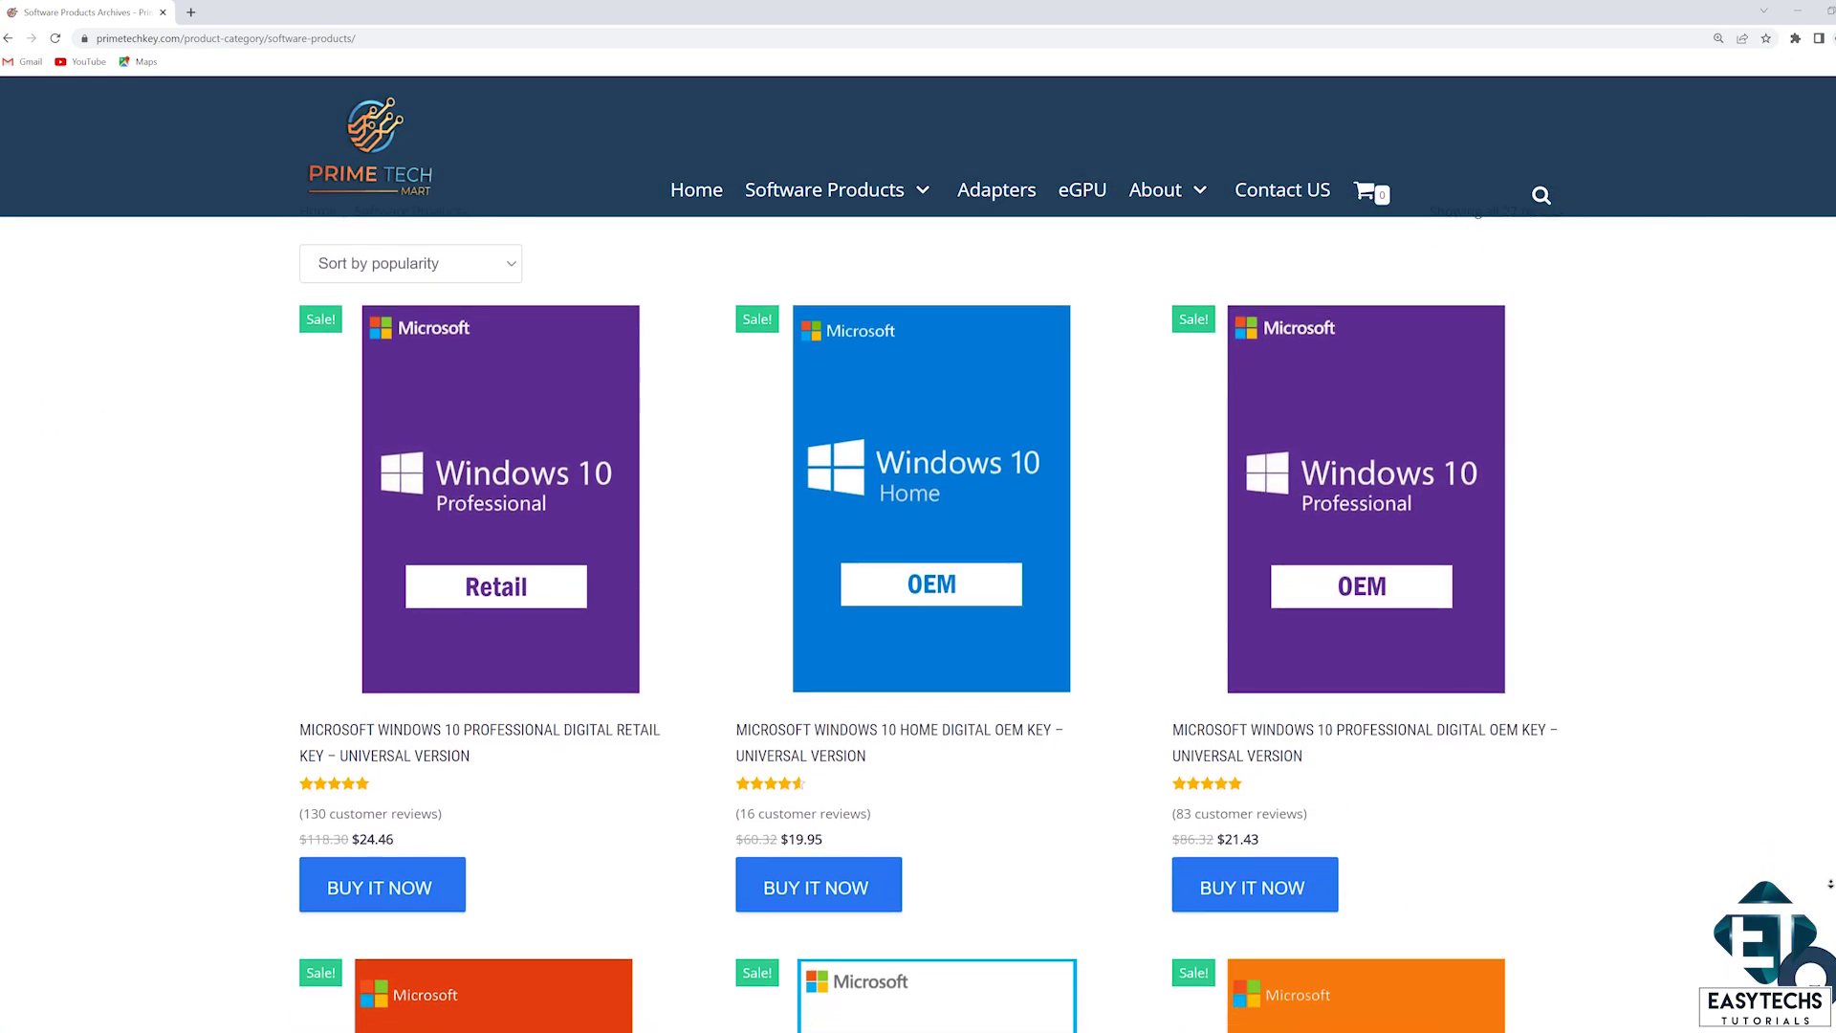
scroll(1830, 882, "down", 1)
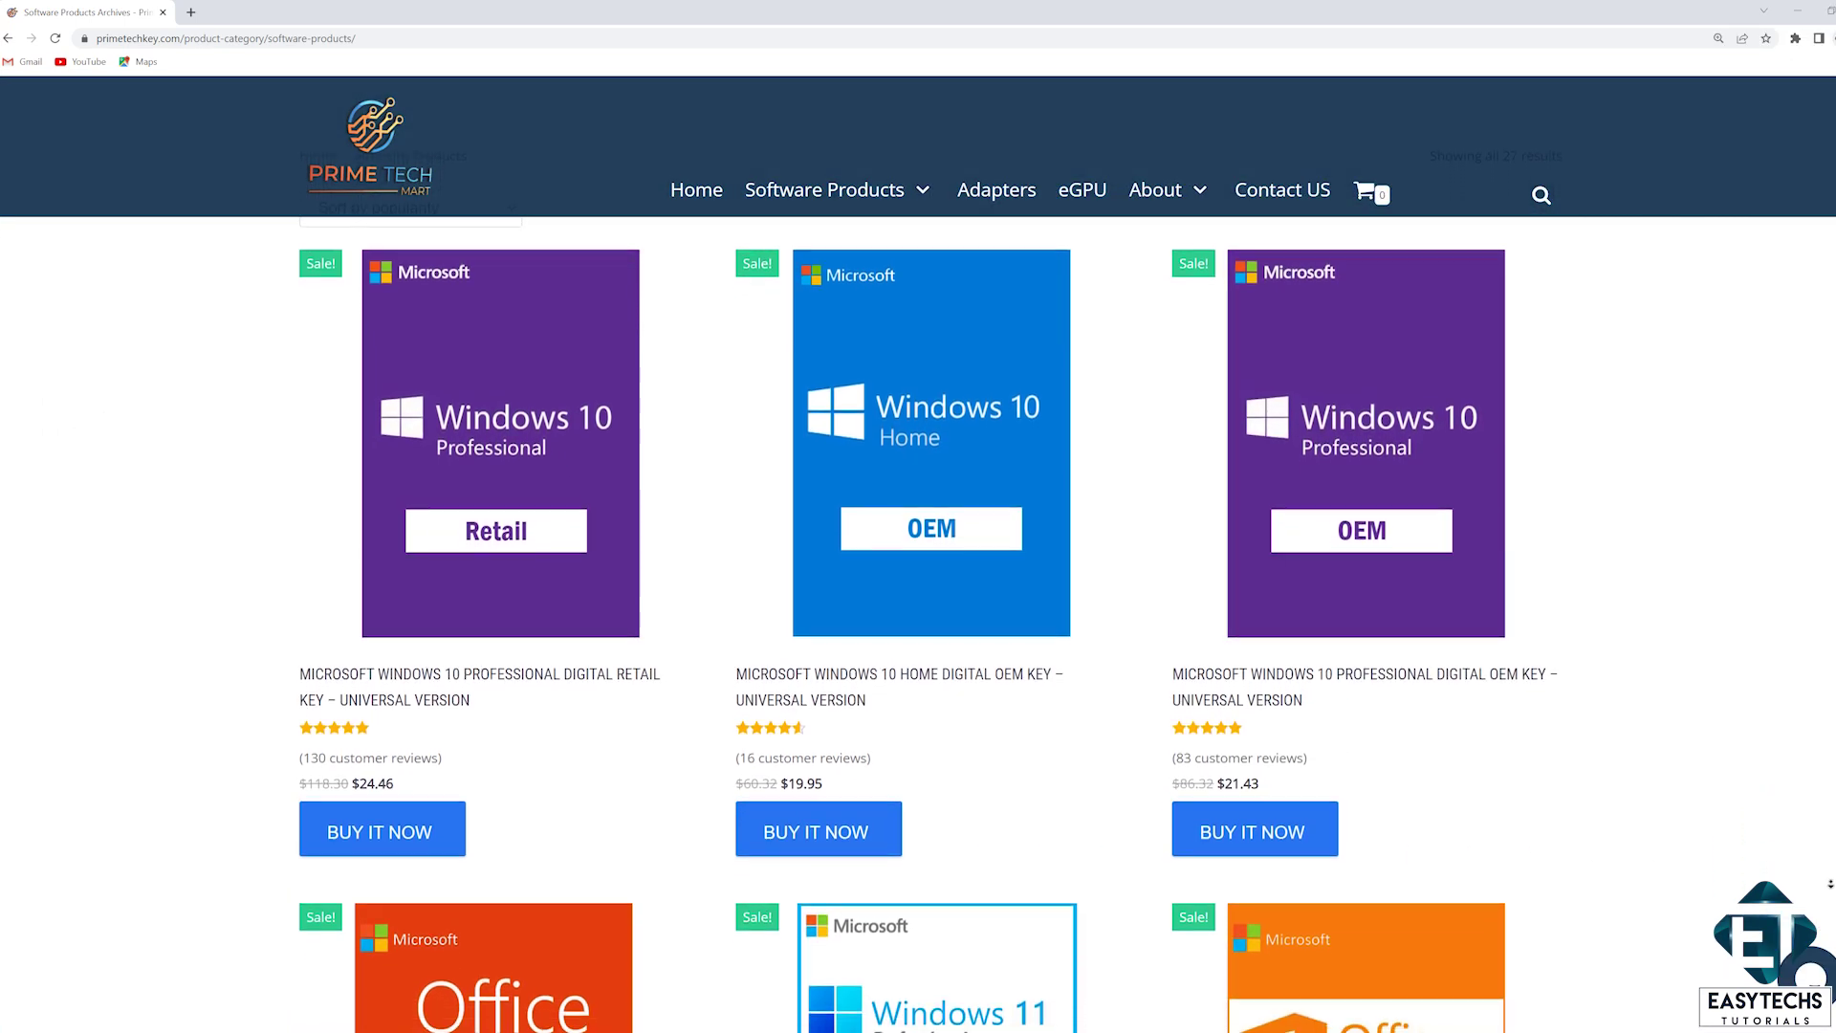
scroll(1829, 882, "down", 1)
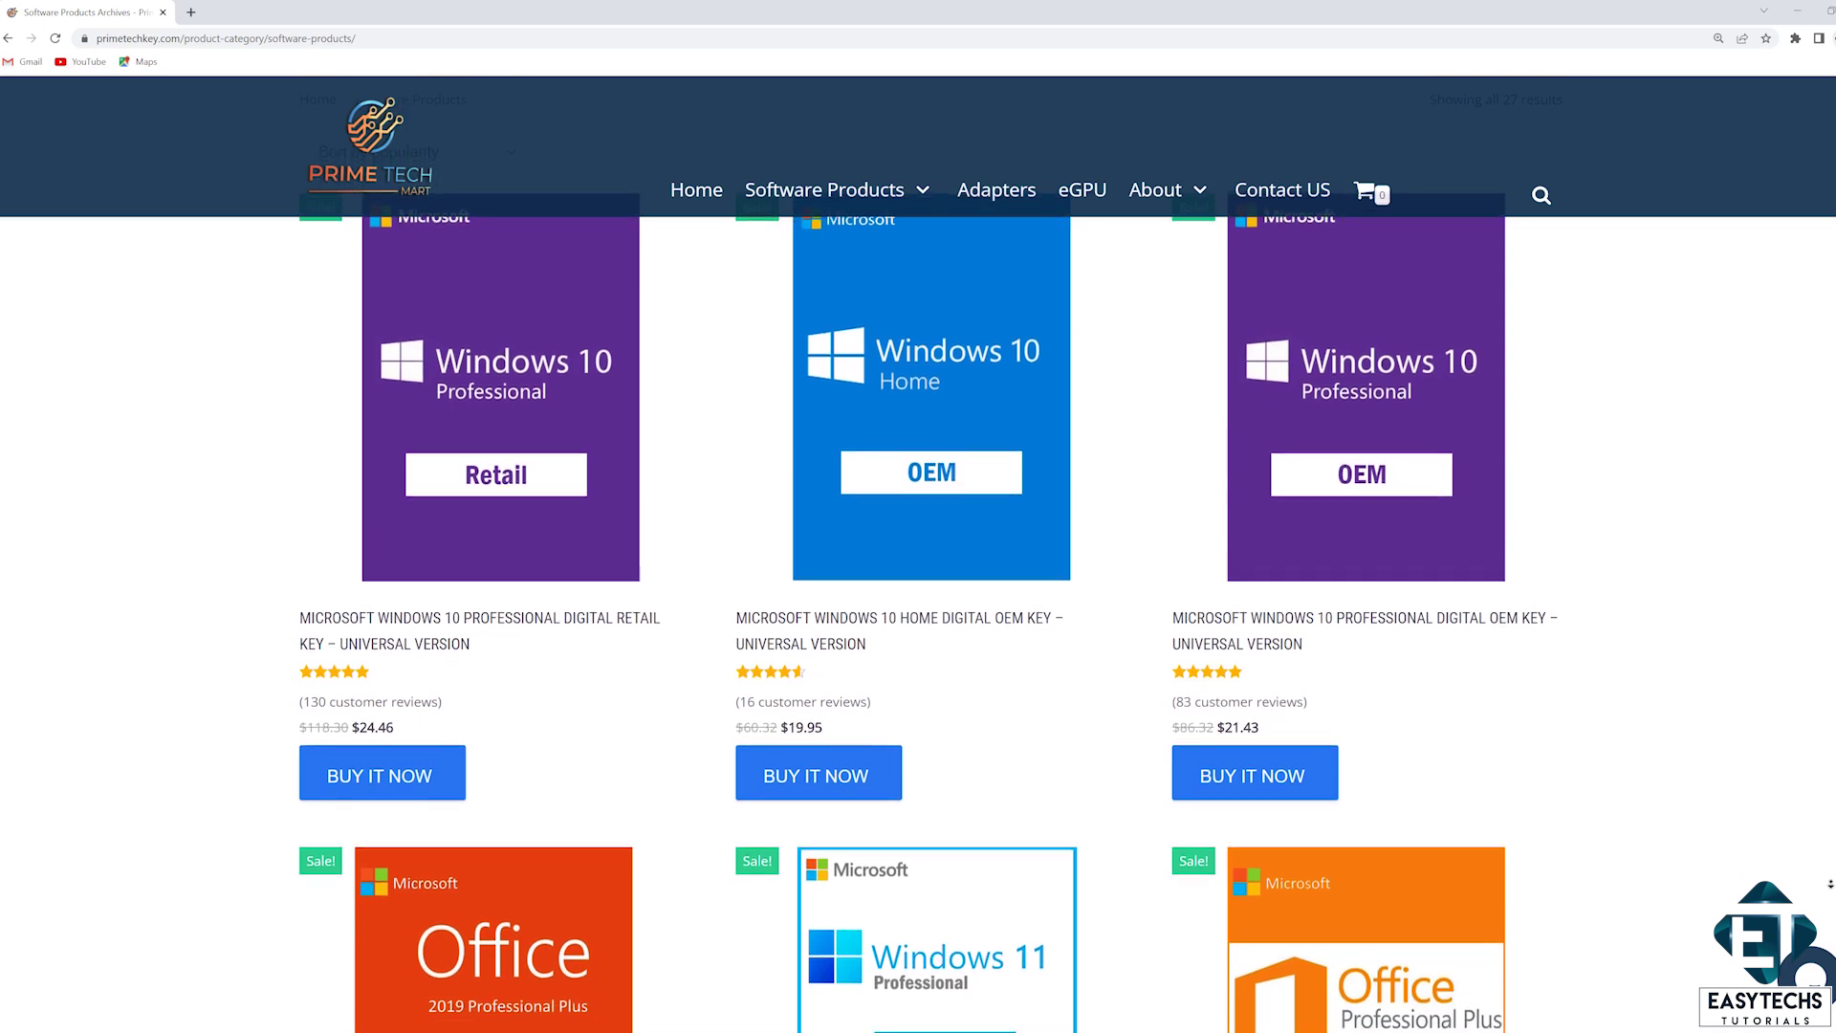
scroll(1829, 882, "down", 1)
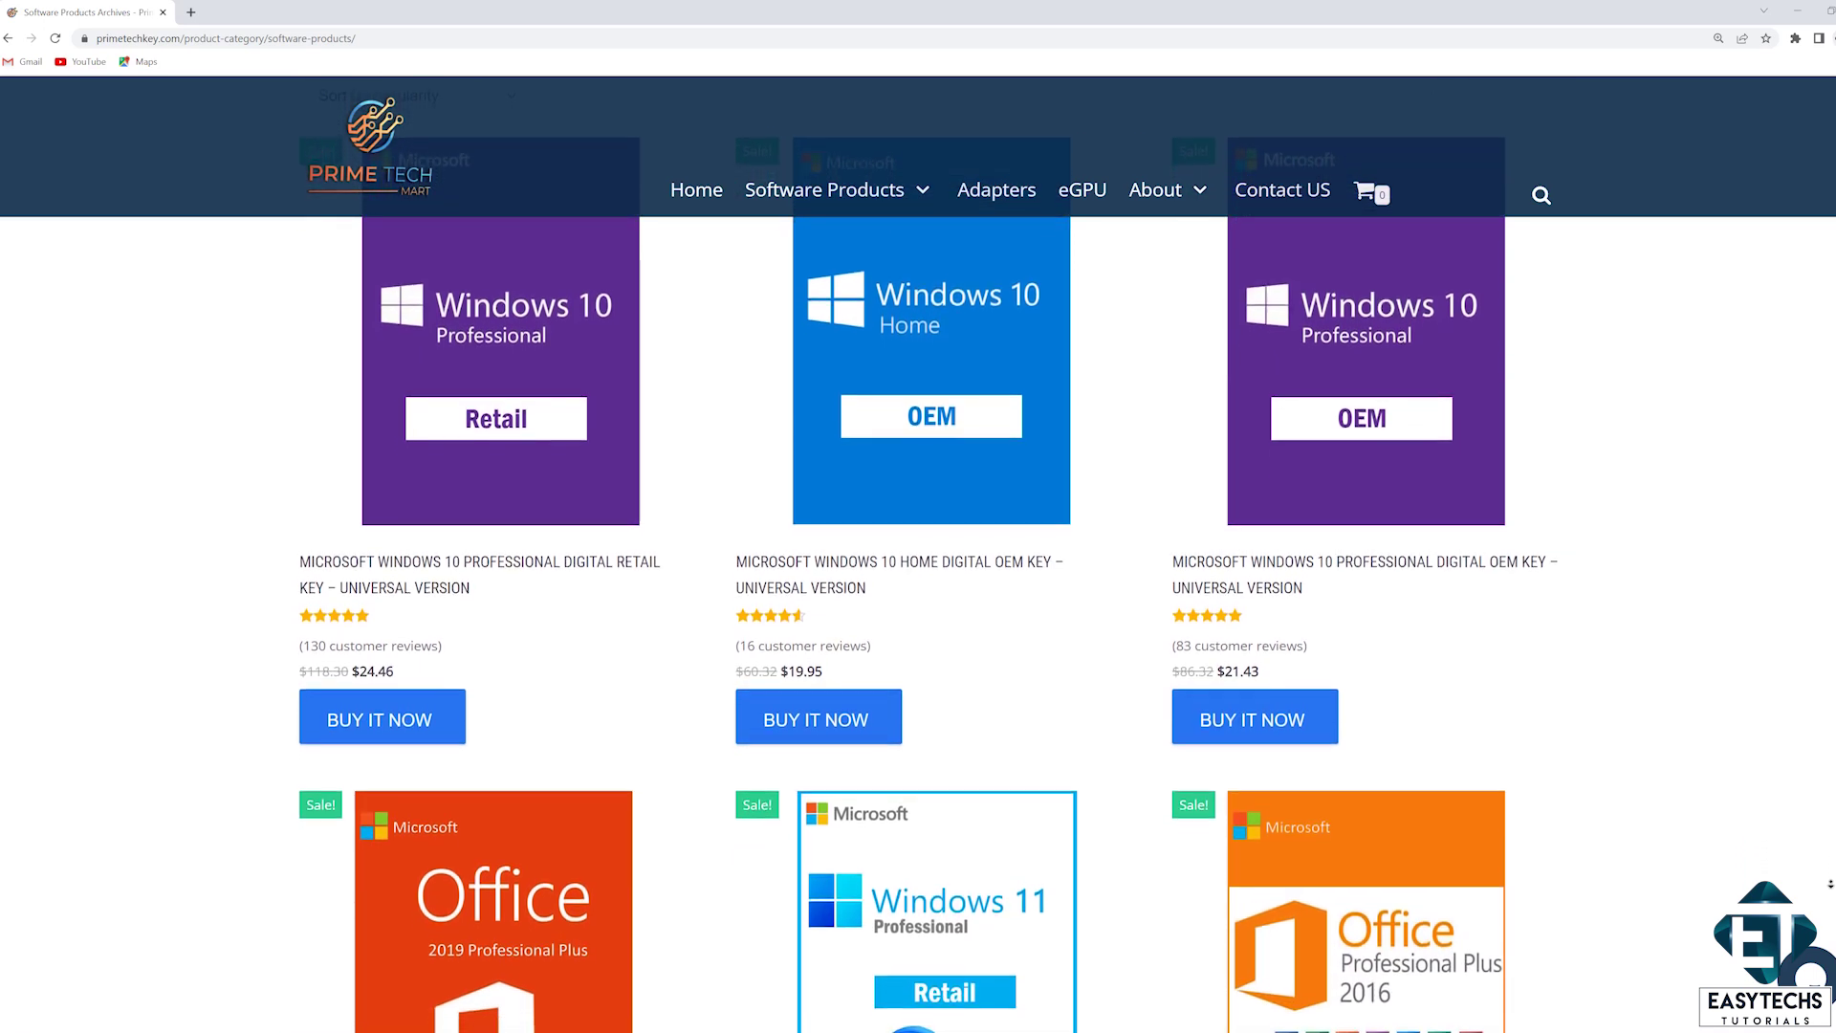
scroll(1829, 882, "down", 1)
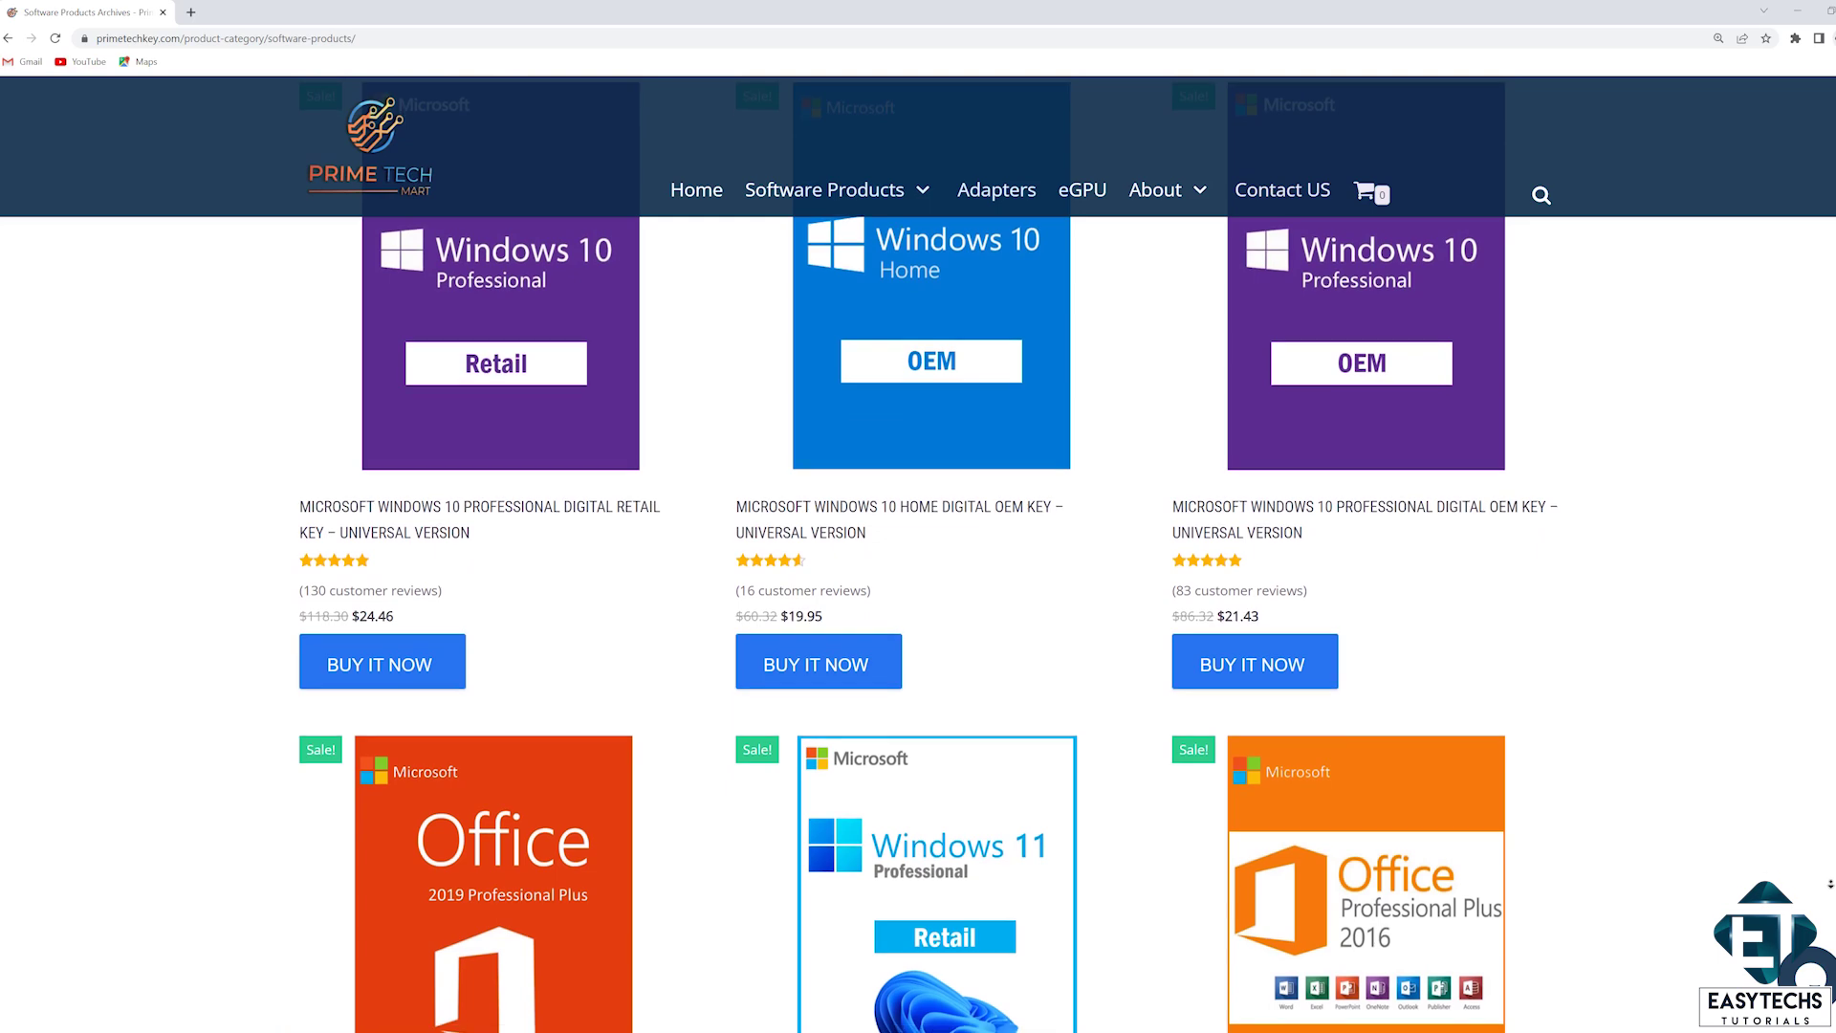
scroll(1830, 882, "down", 1)
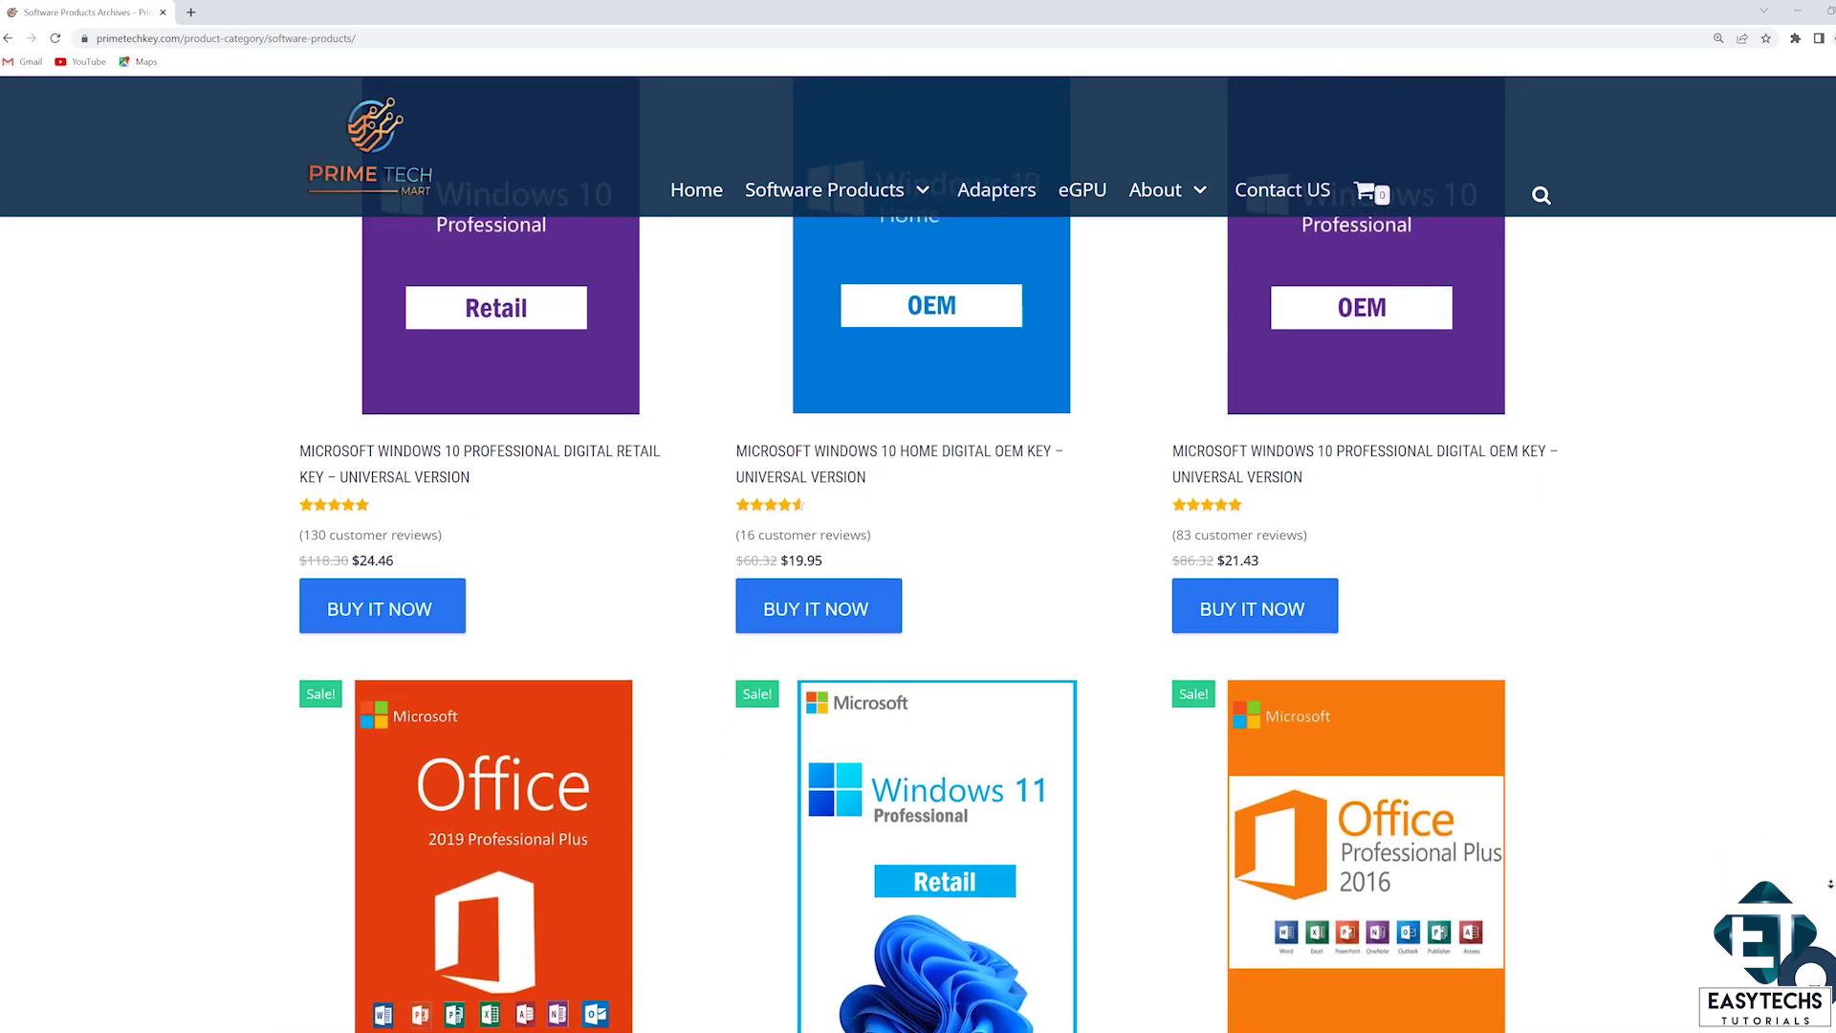
scroll(1830, 882, "down", 1)
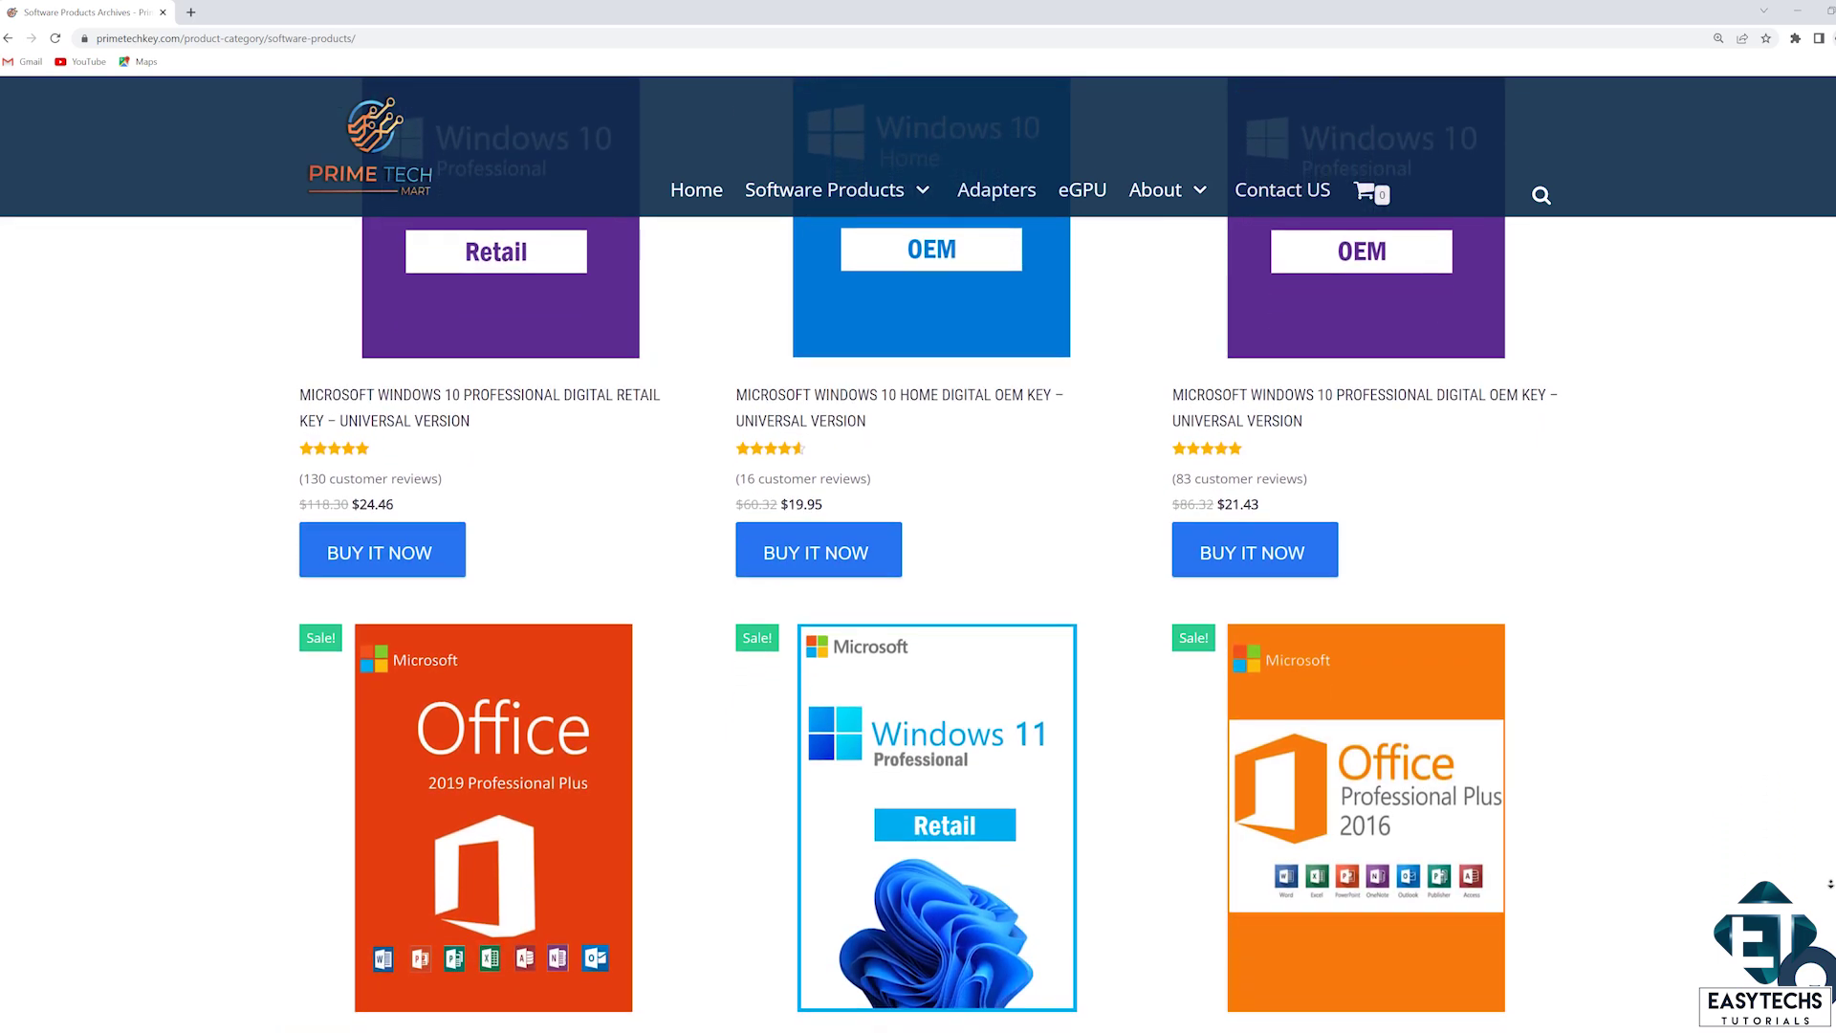
scroll(1830, 882, "down", 1)
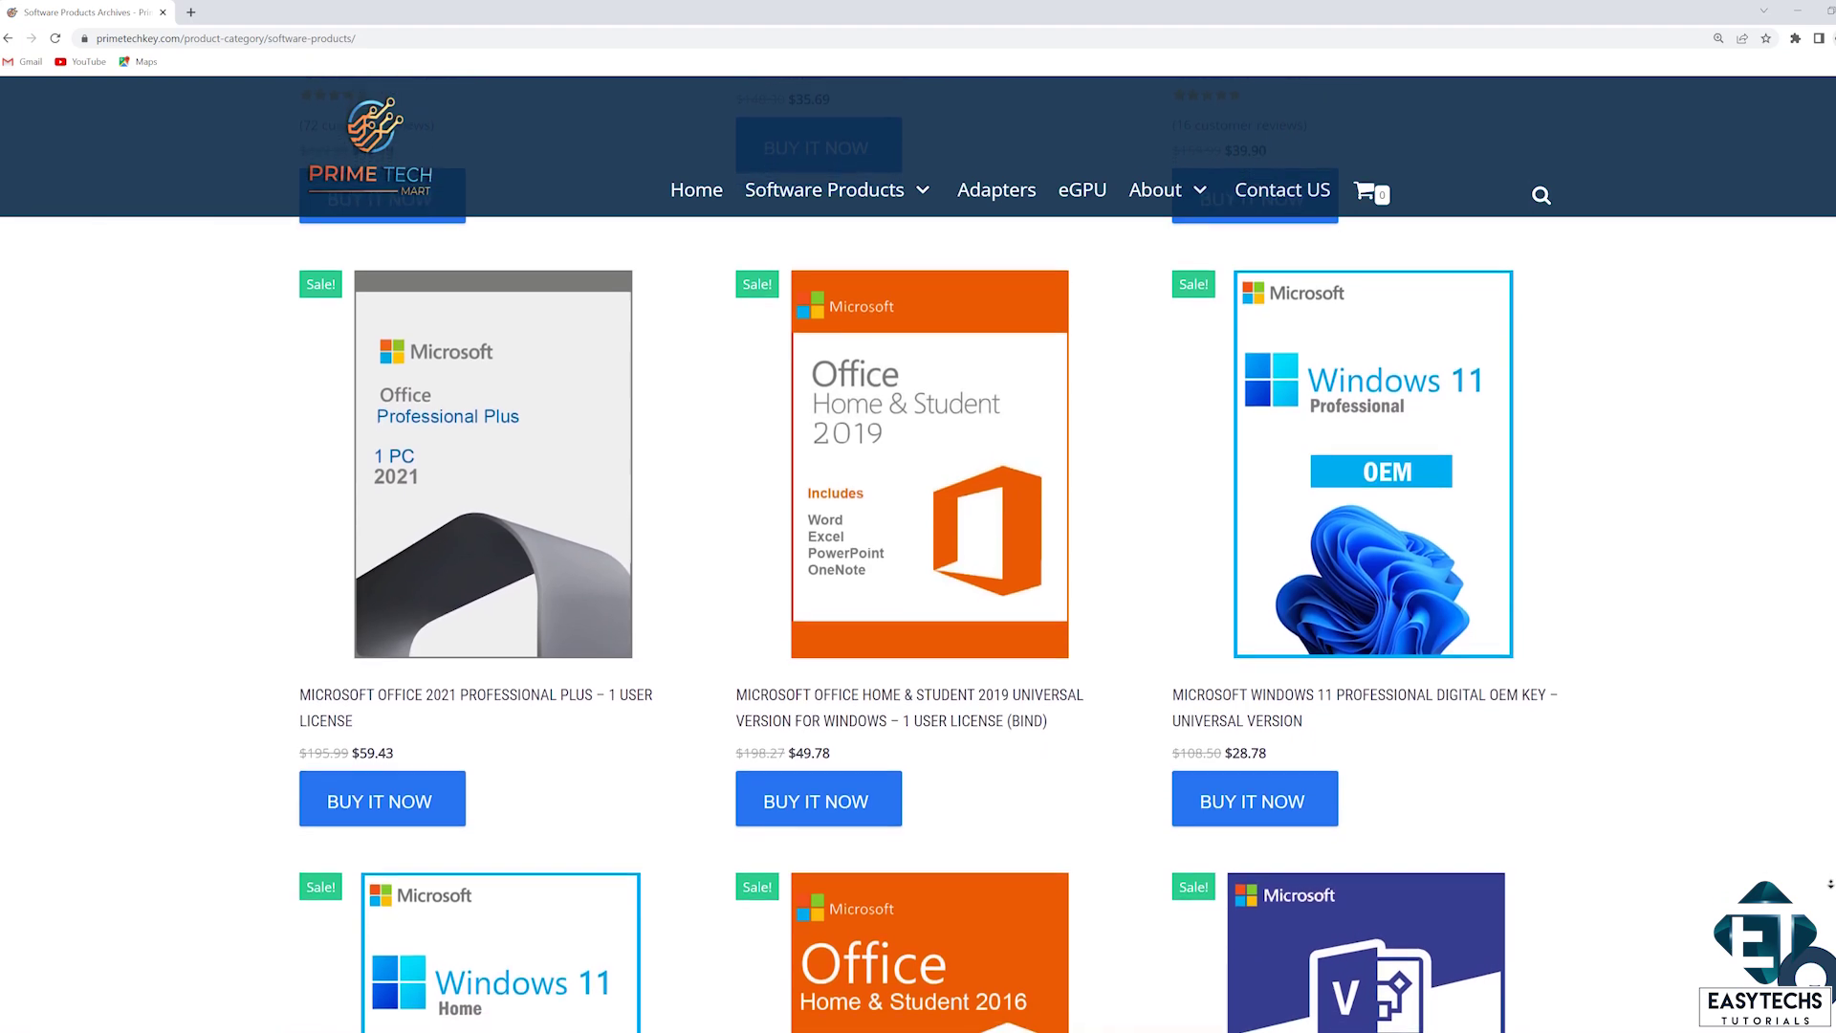
scroll(918, 622, "down", 1)
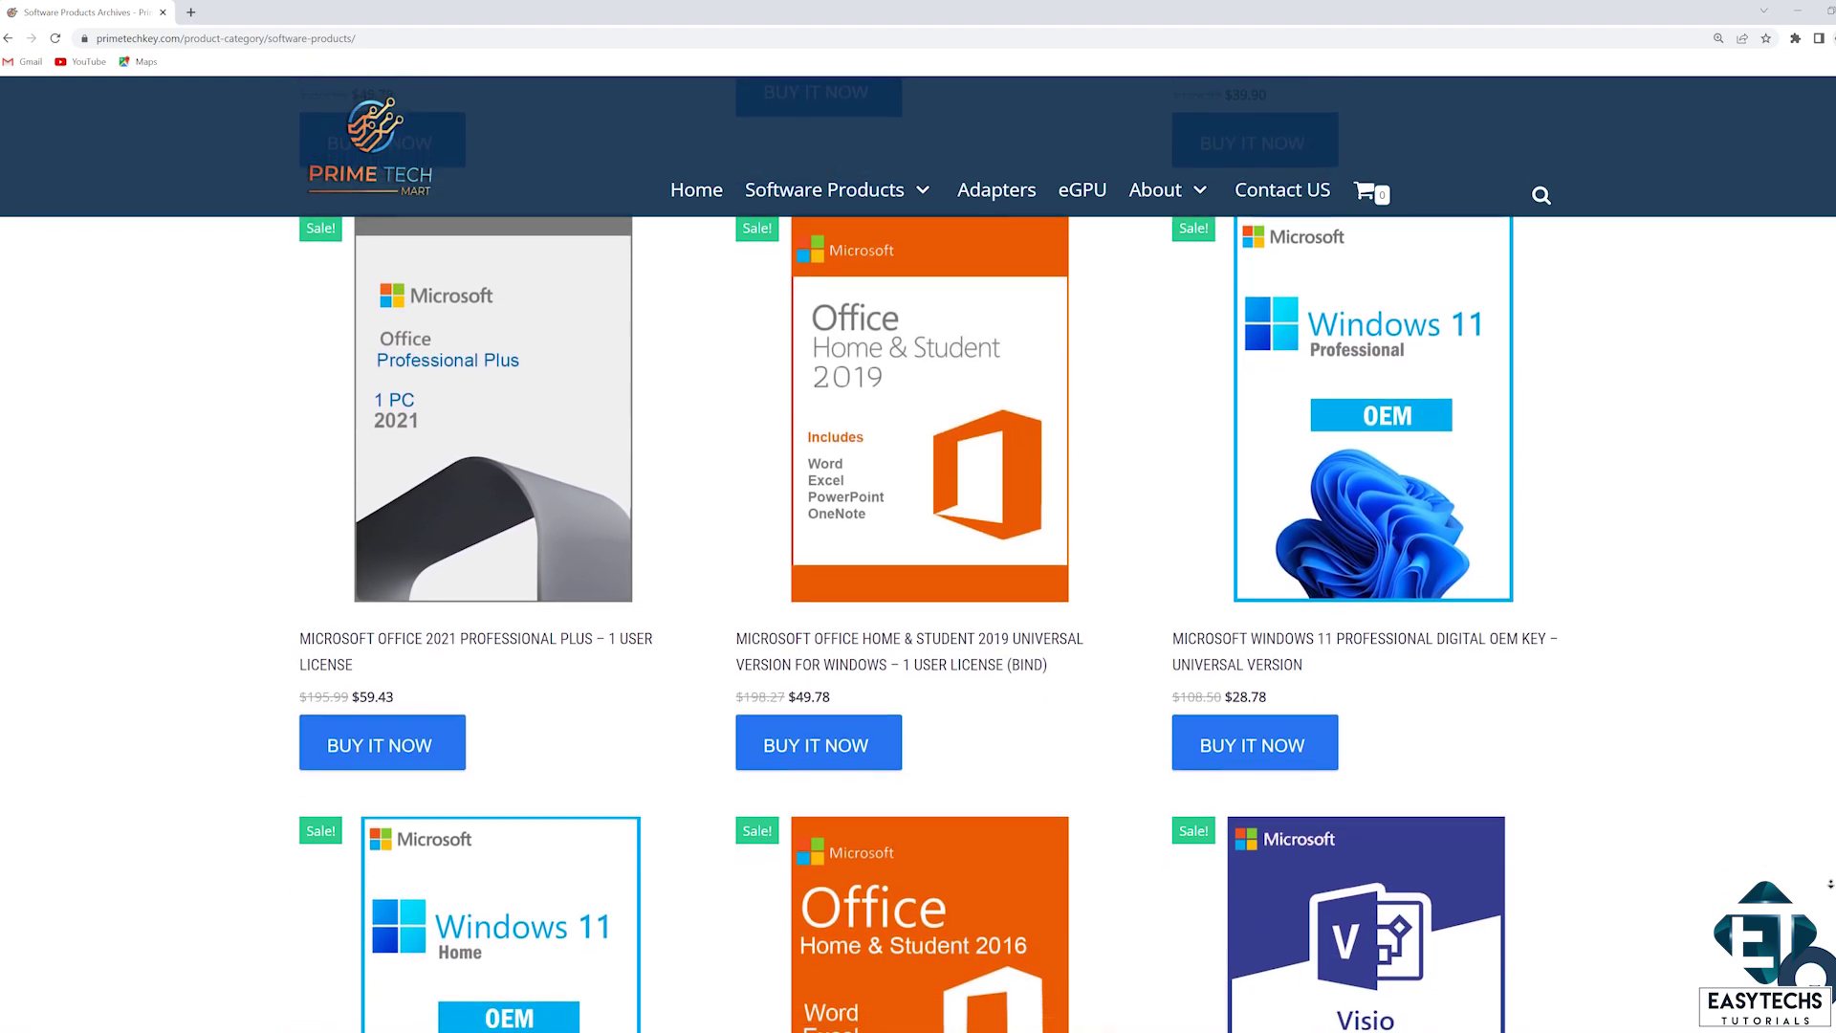
scroll(918, 622, "down", 1)
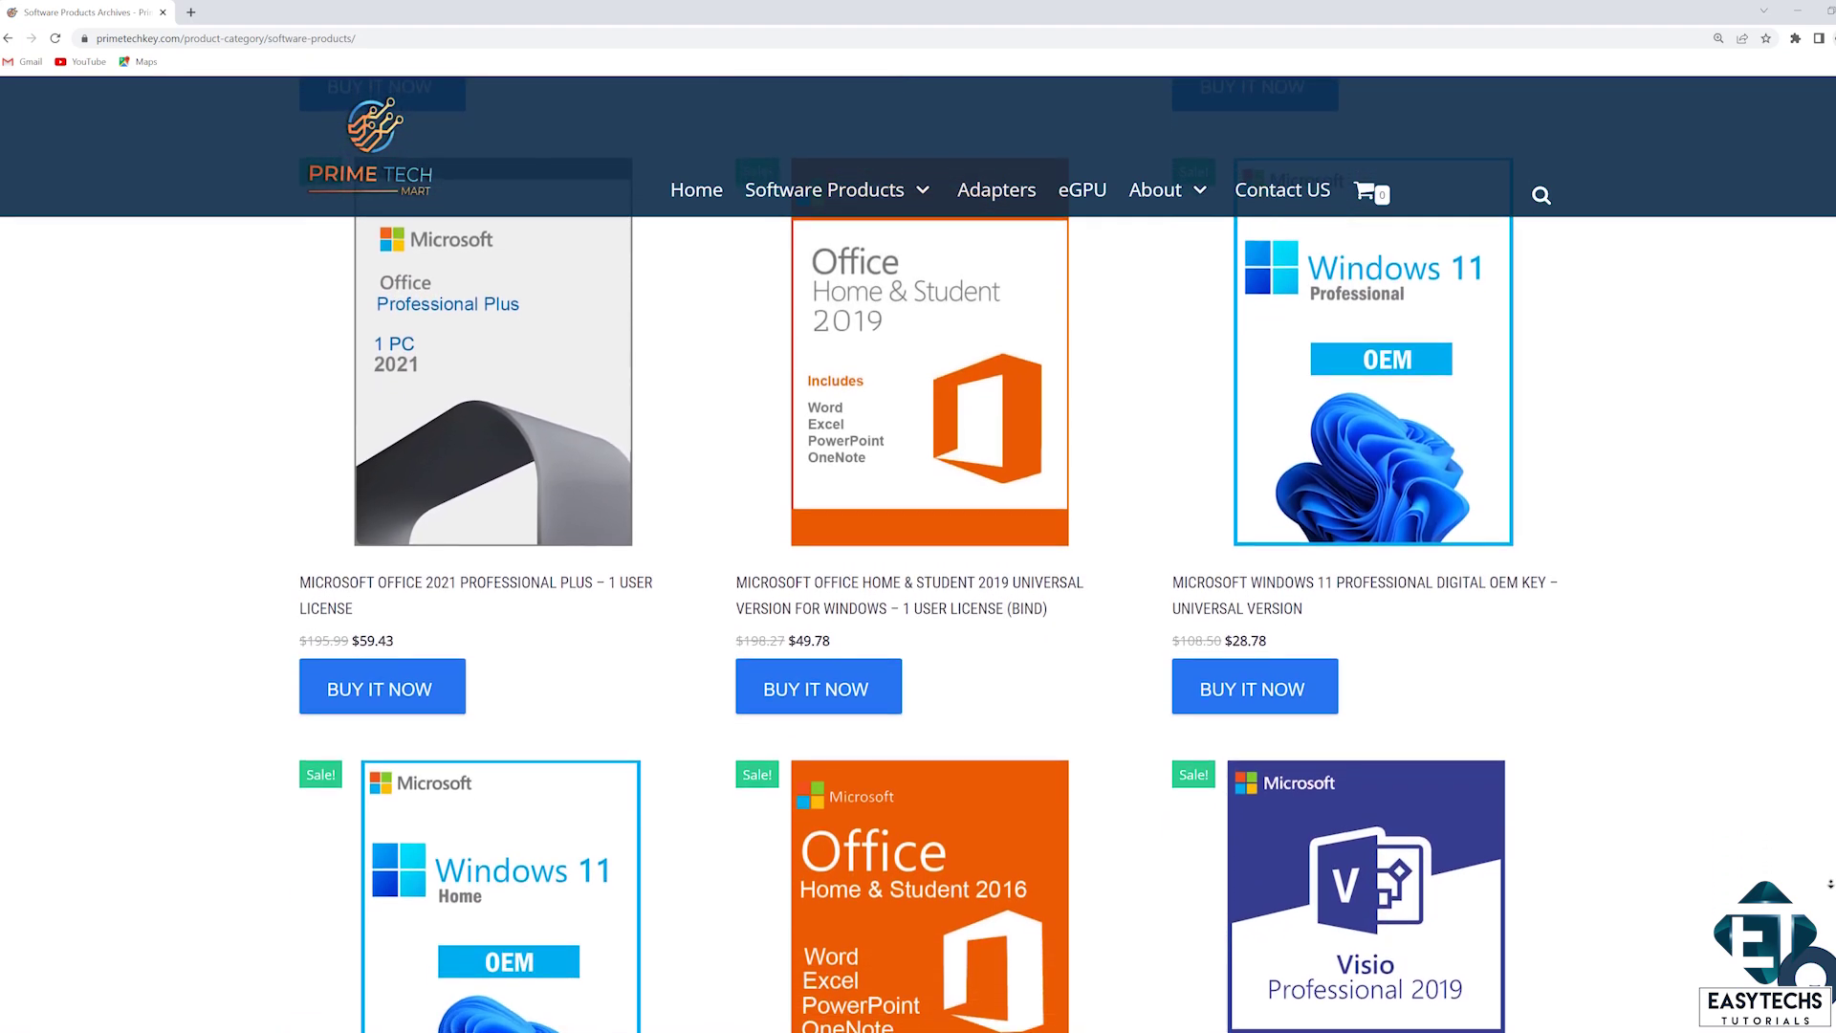
scroll(918, 622, "down", 1)
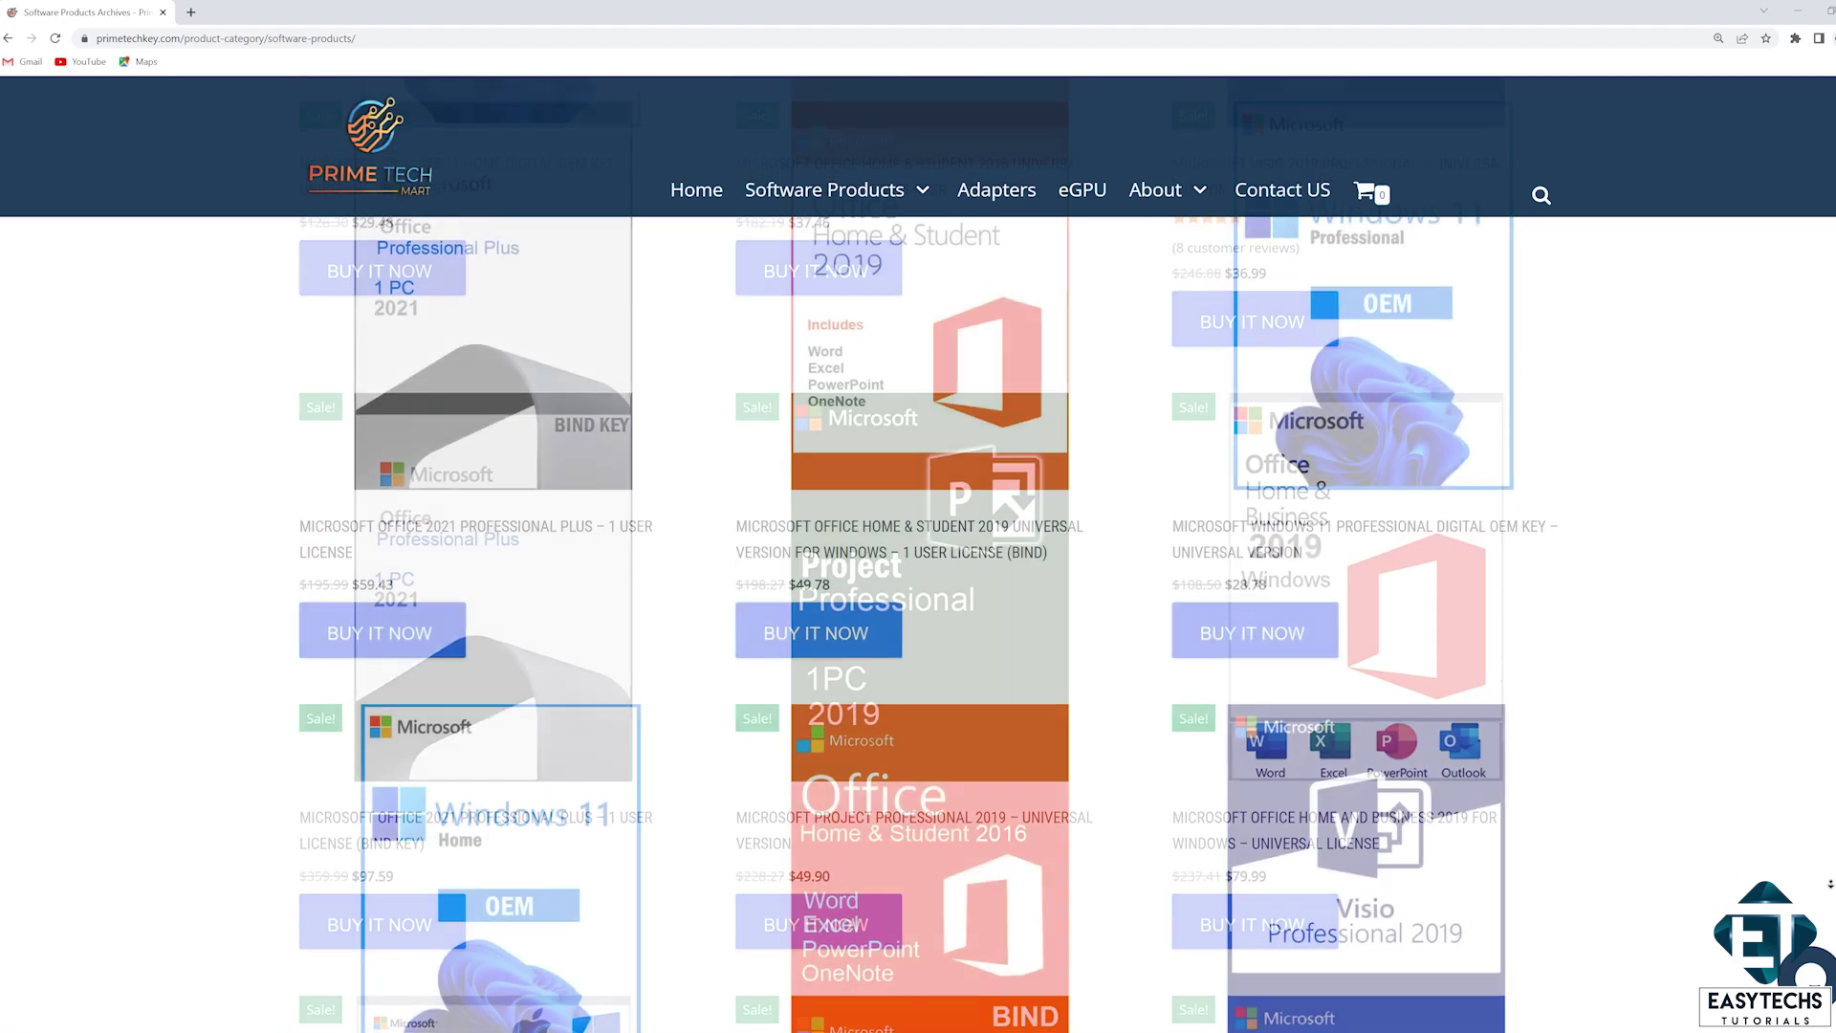
scroll(918, 622, "down", 1)
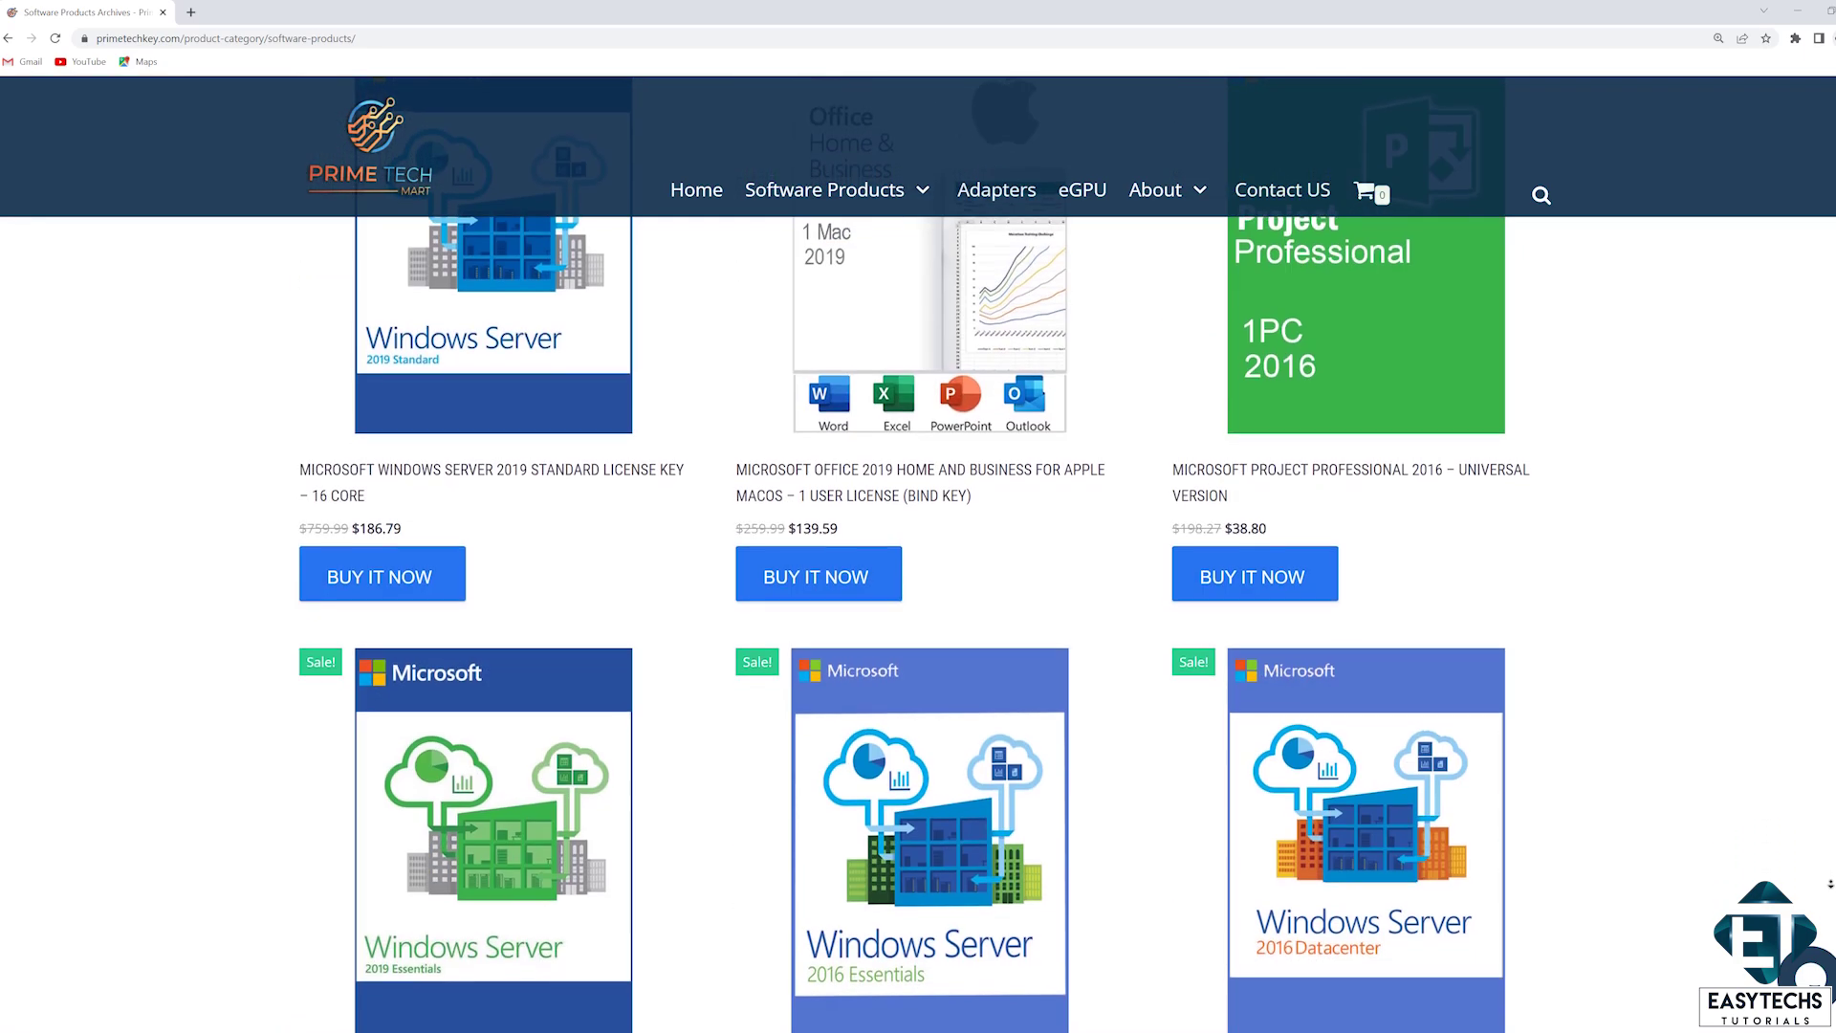
scroll(919, 622, "down", 1)
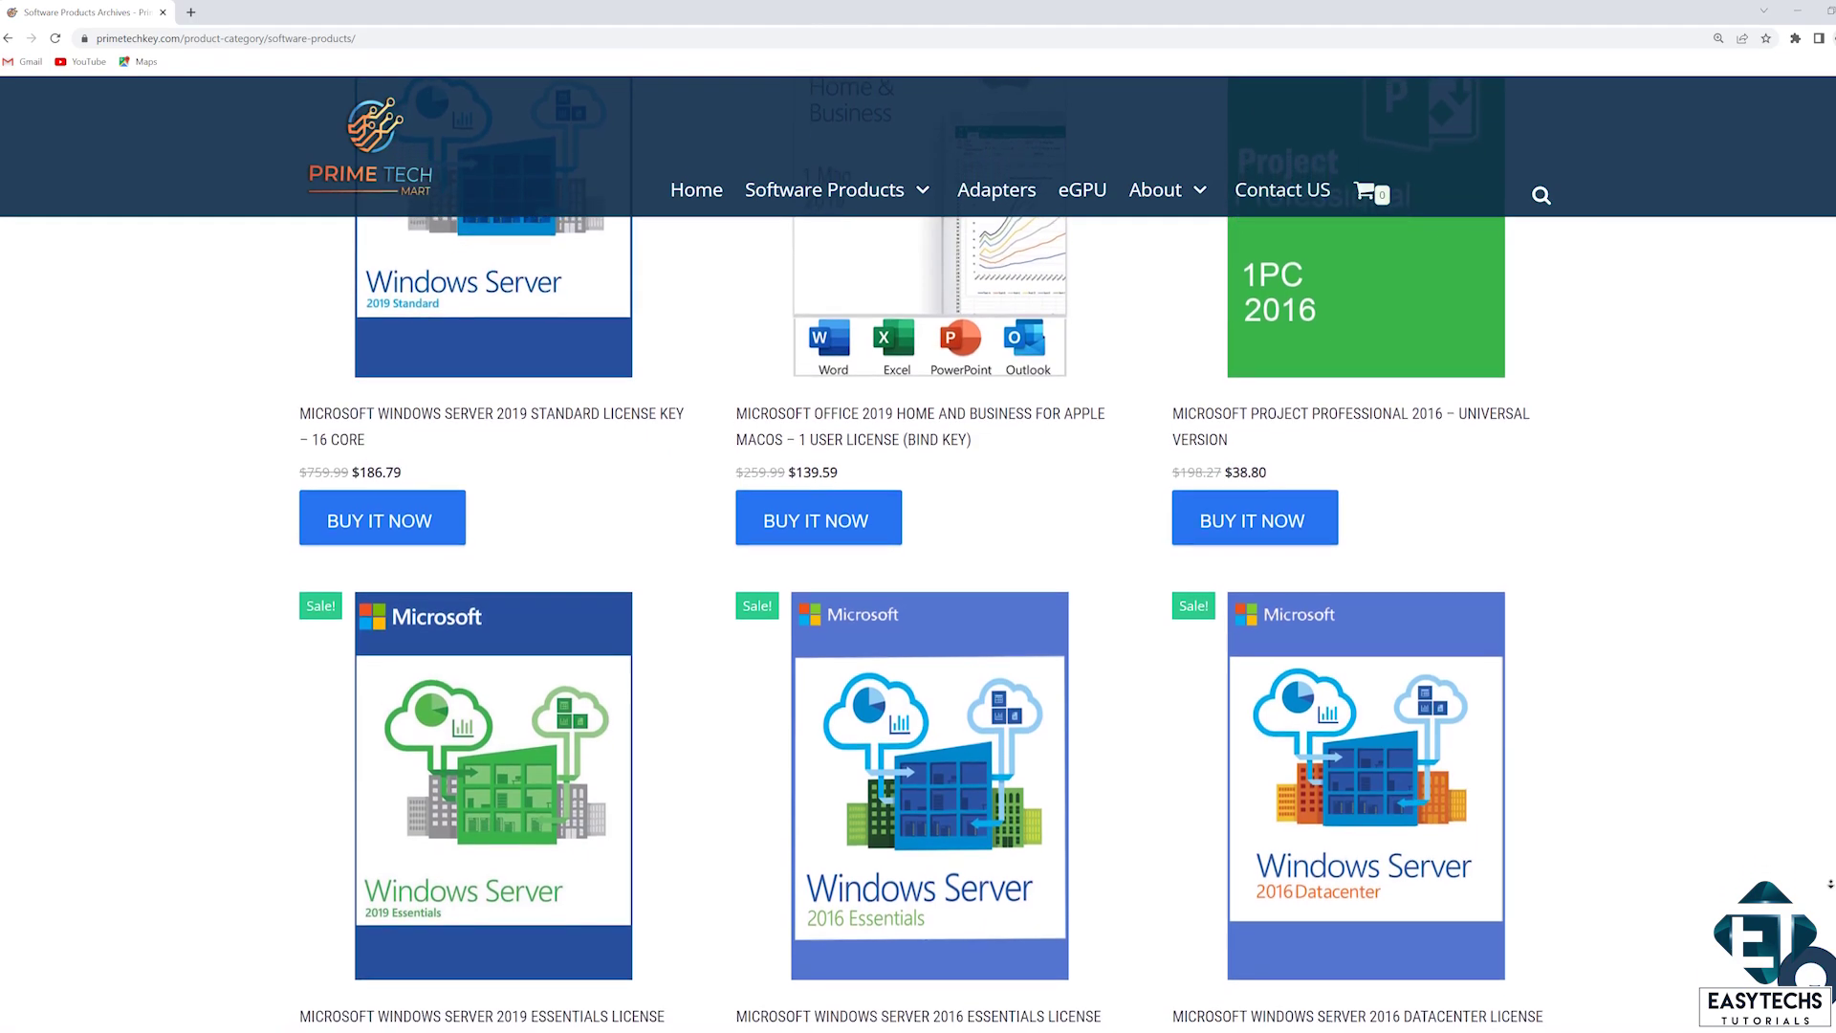
scroll(918, 622, "down", 1)
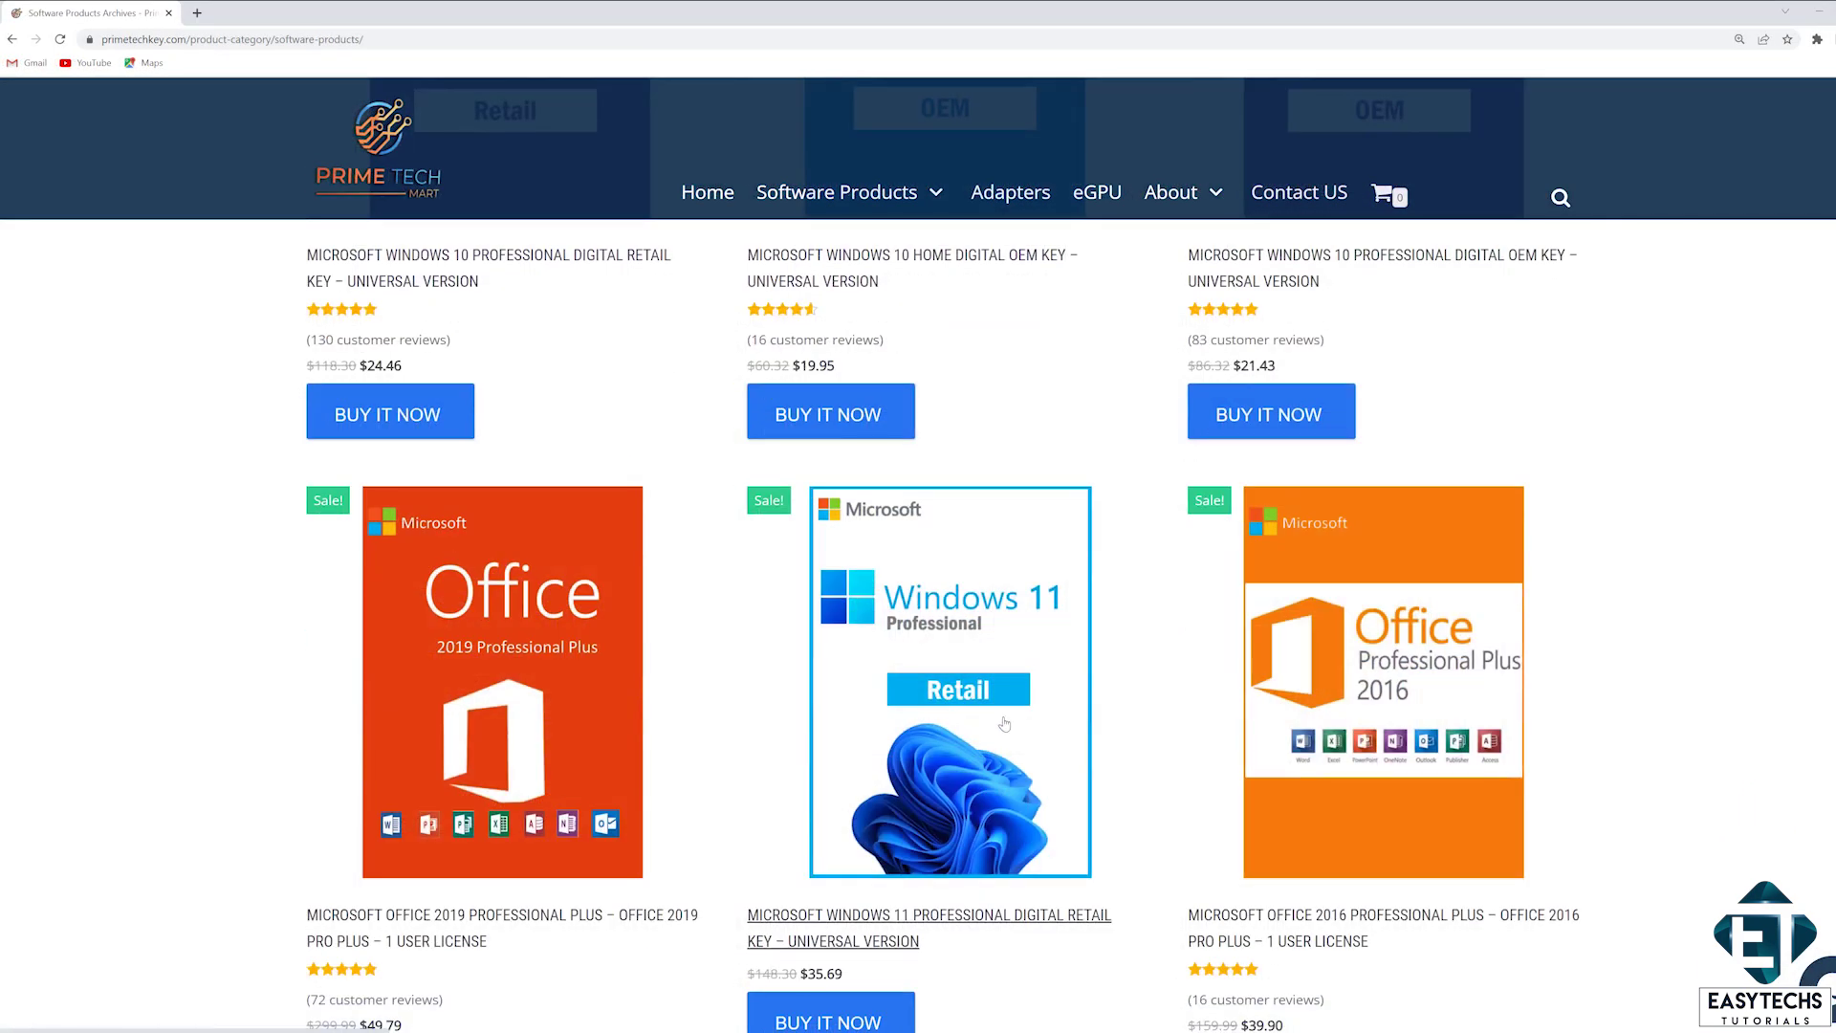
Step: Open the Microsoft Windows 11 Professional Digital Retail Key product and choose to buy one copy
left_click(1004, 724)
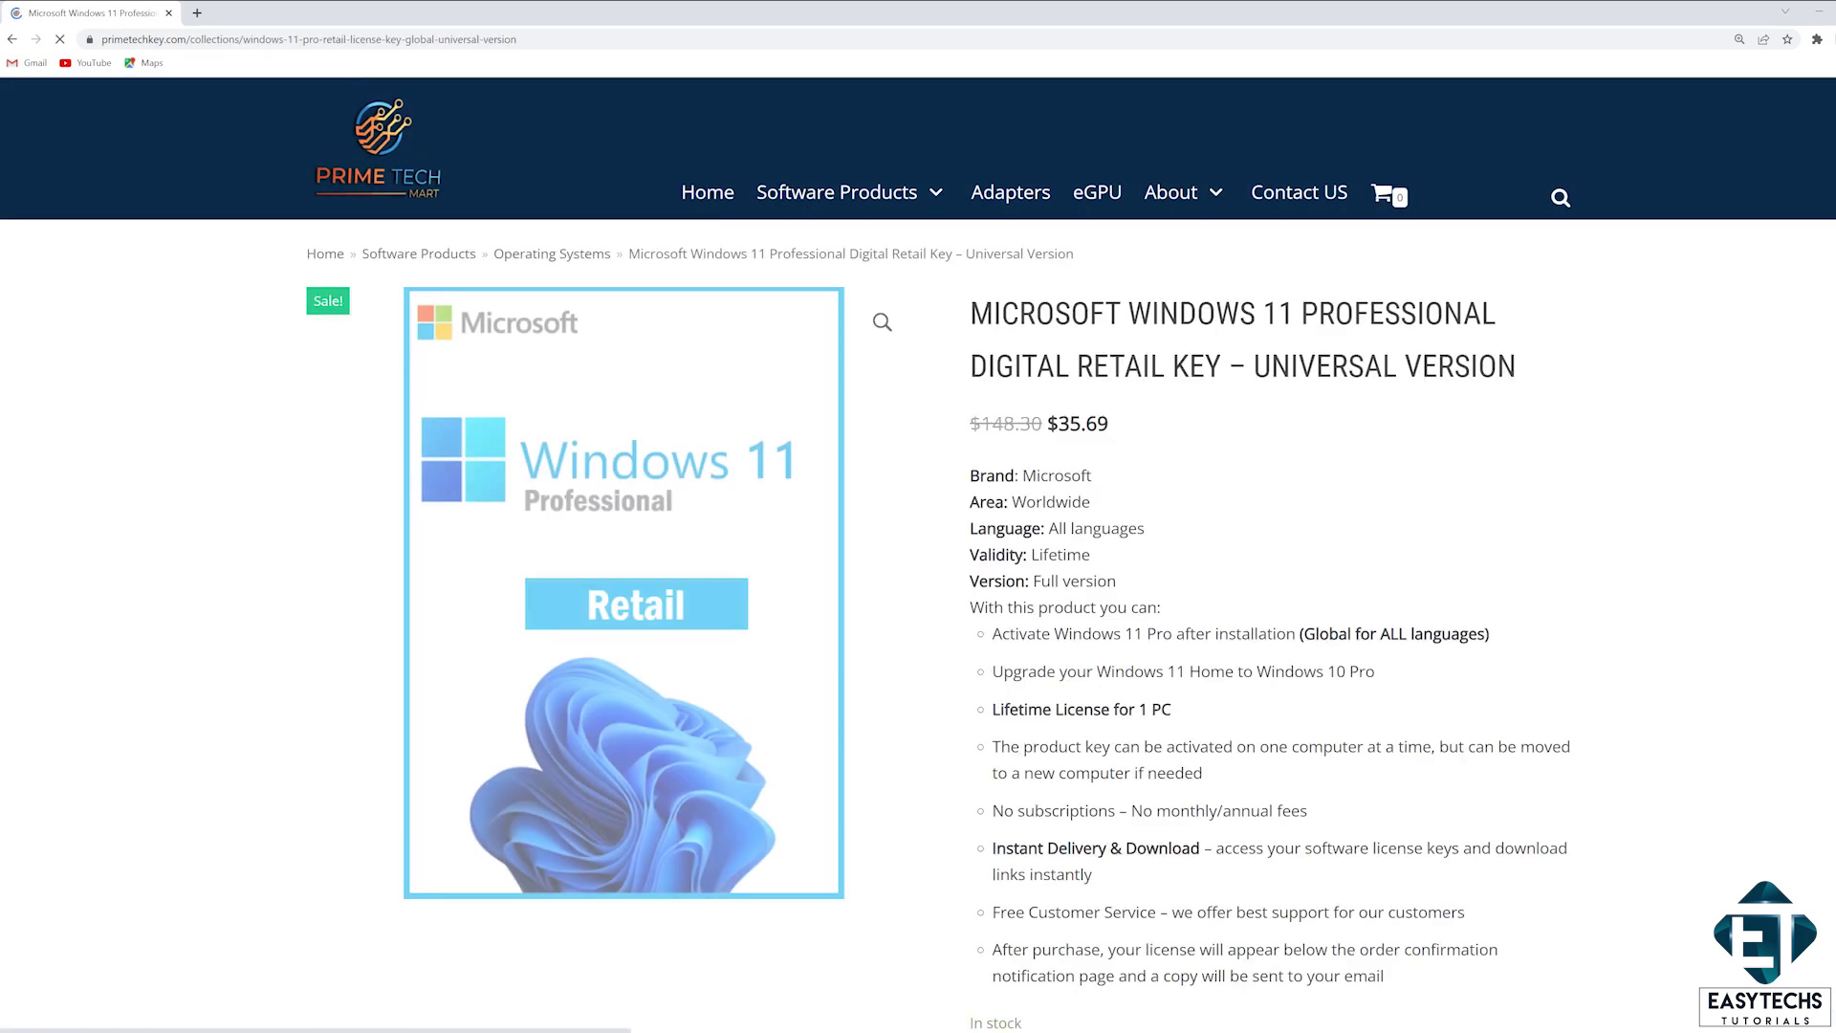
scroll(1004, 724, "down", 3)
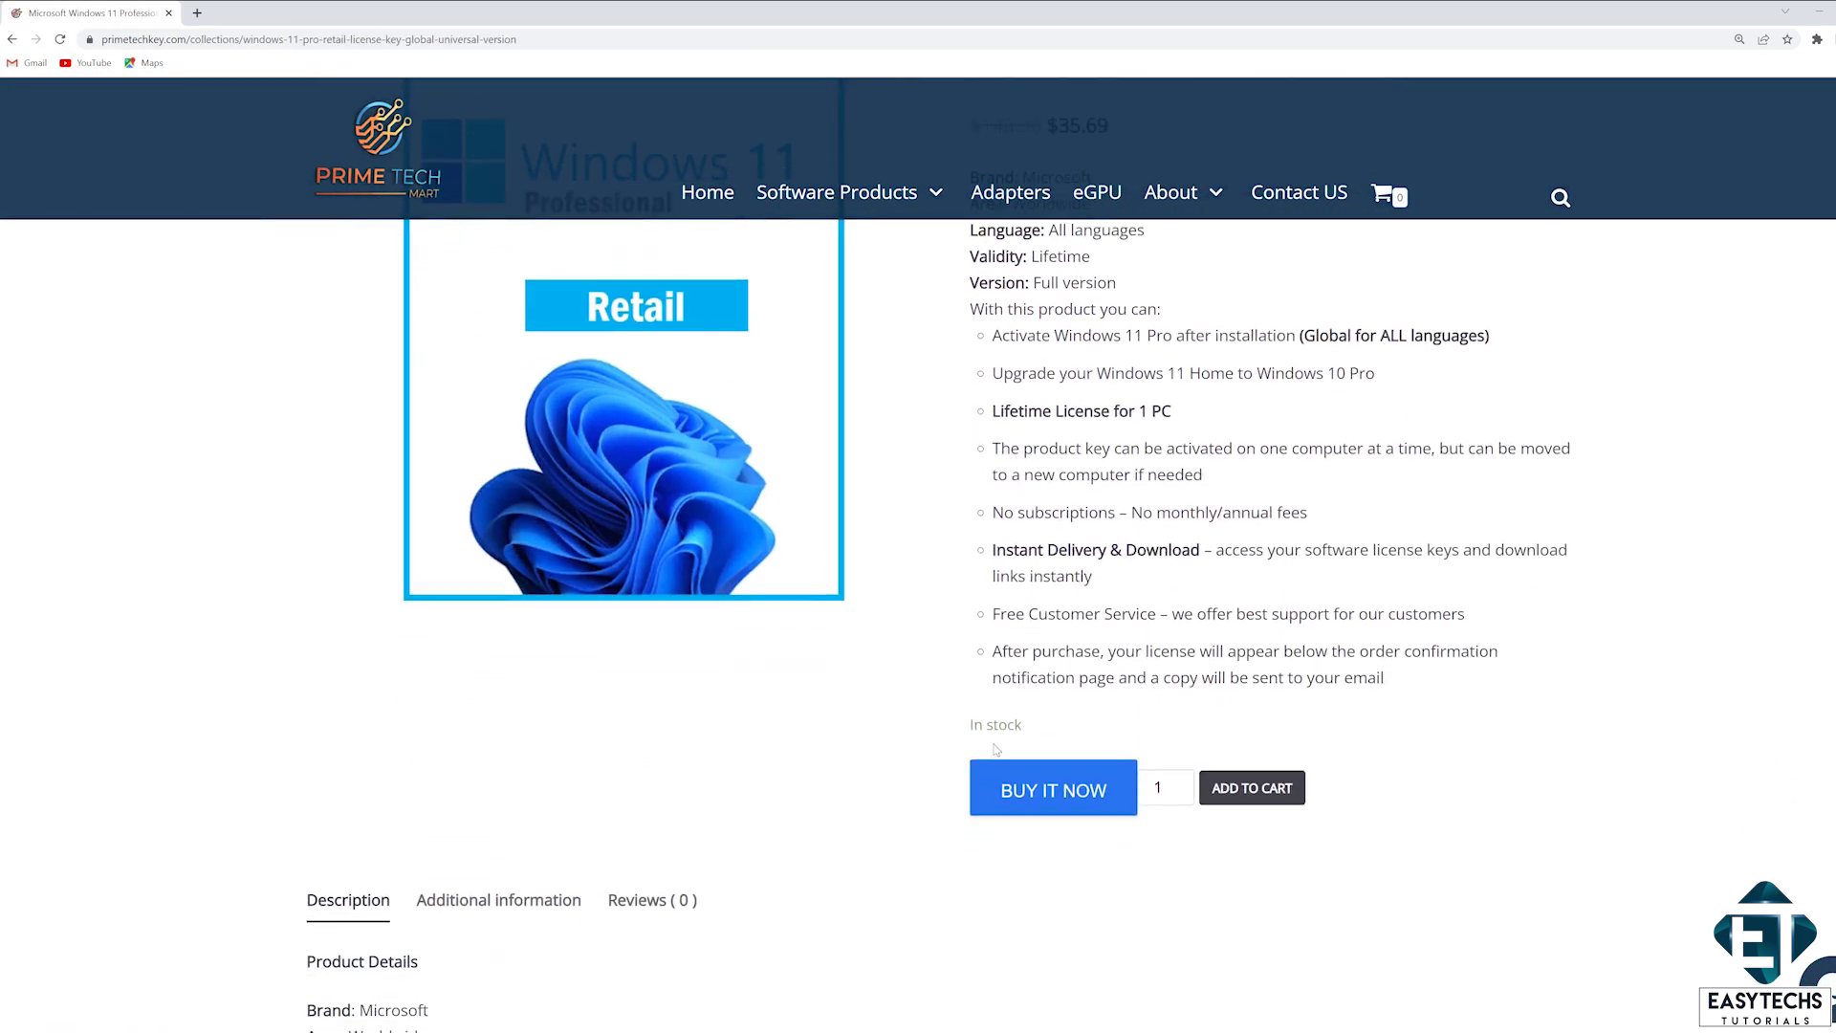
left_click(1002, 784)
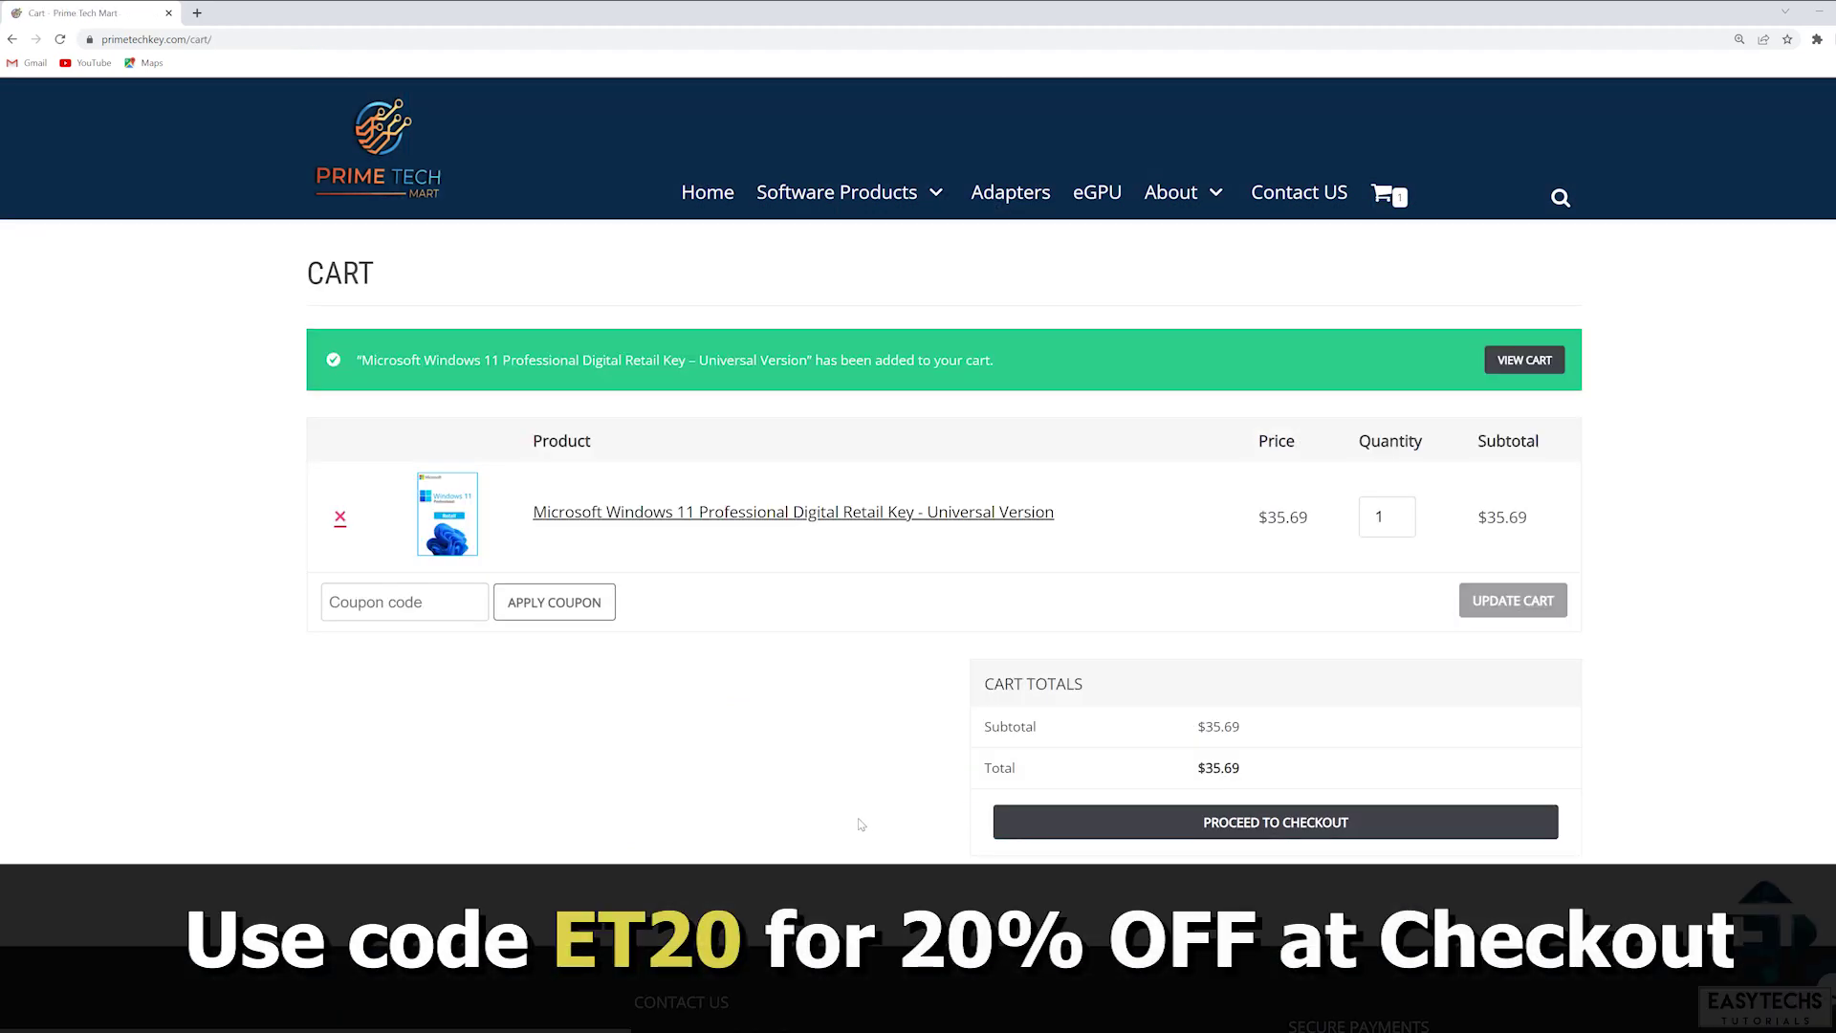
Step: Apply the coupon code ET20 to the cart
left_click(387, 601)
type("ET20")
key("Escape")
left_click(571, 610)
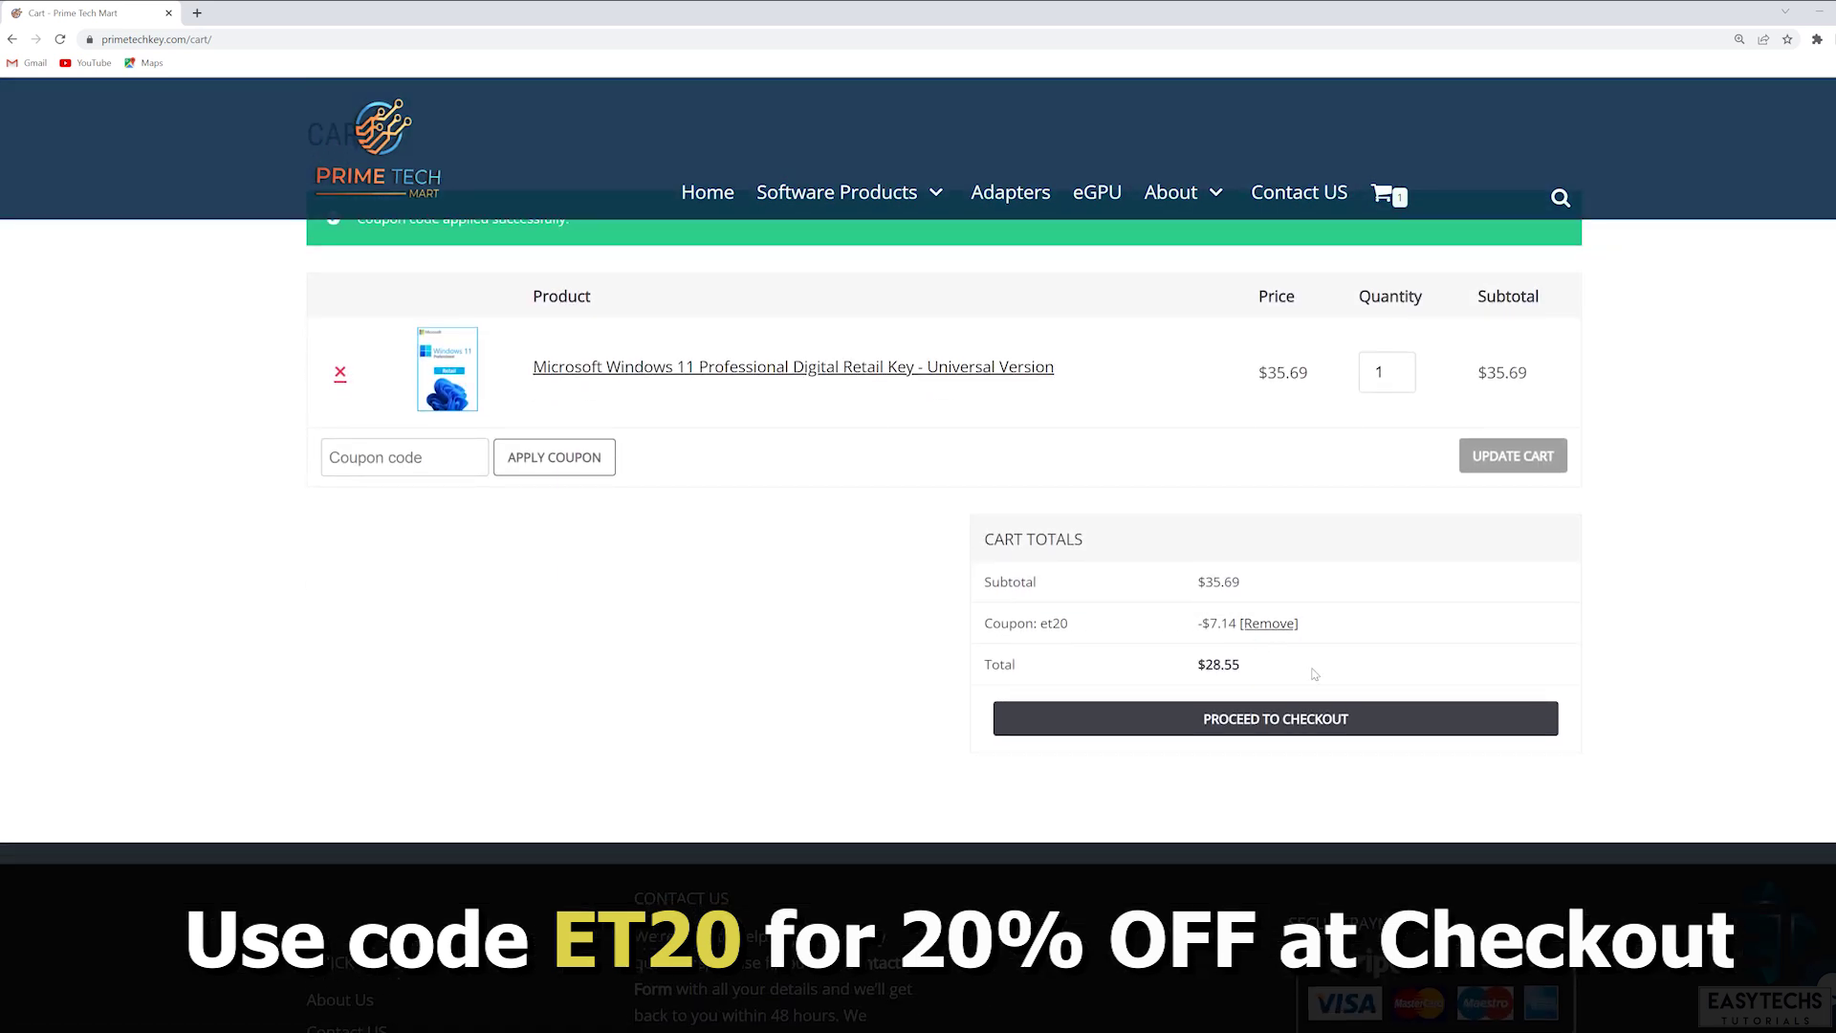
Step: Proceed to checkout, choose Debit/Credit Cards secured by Paystack as the payment method, and place the order
left_click(1330, 723)
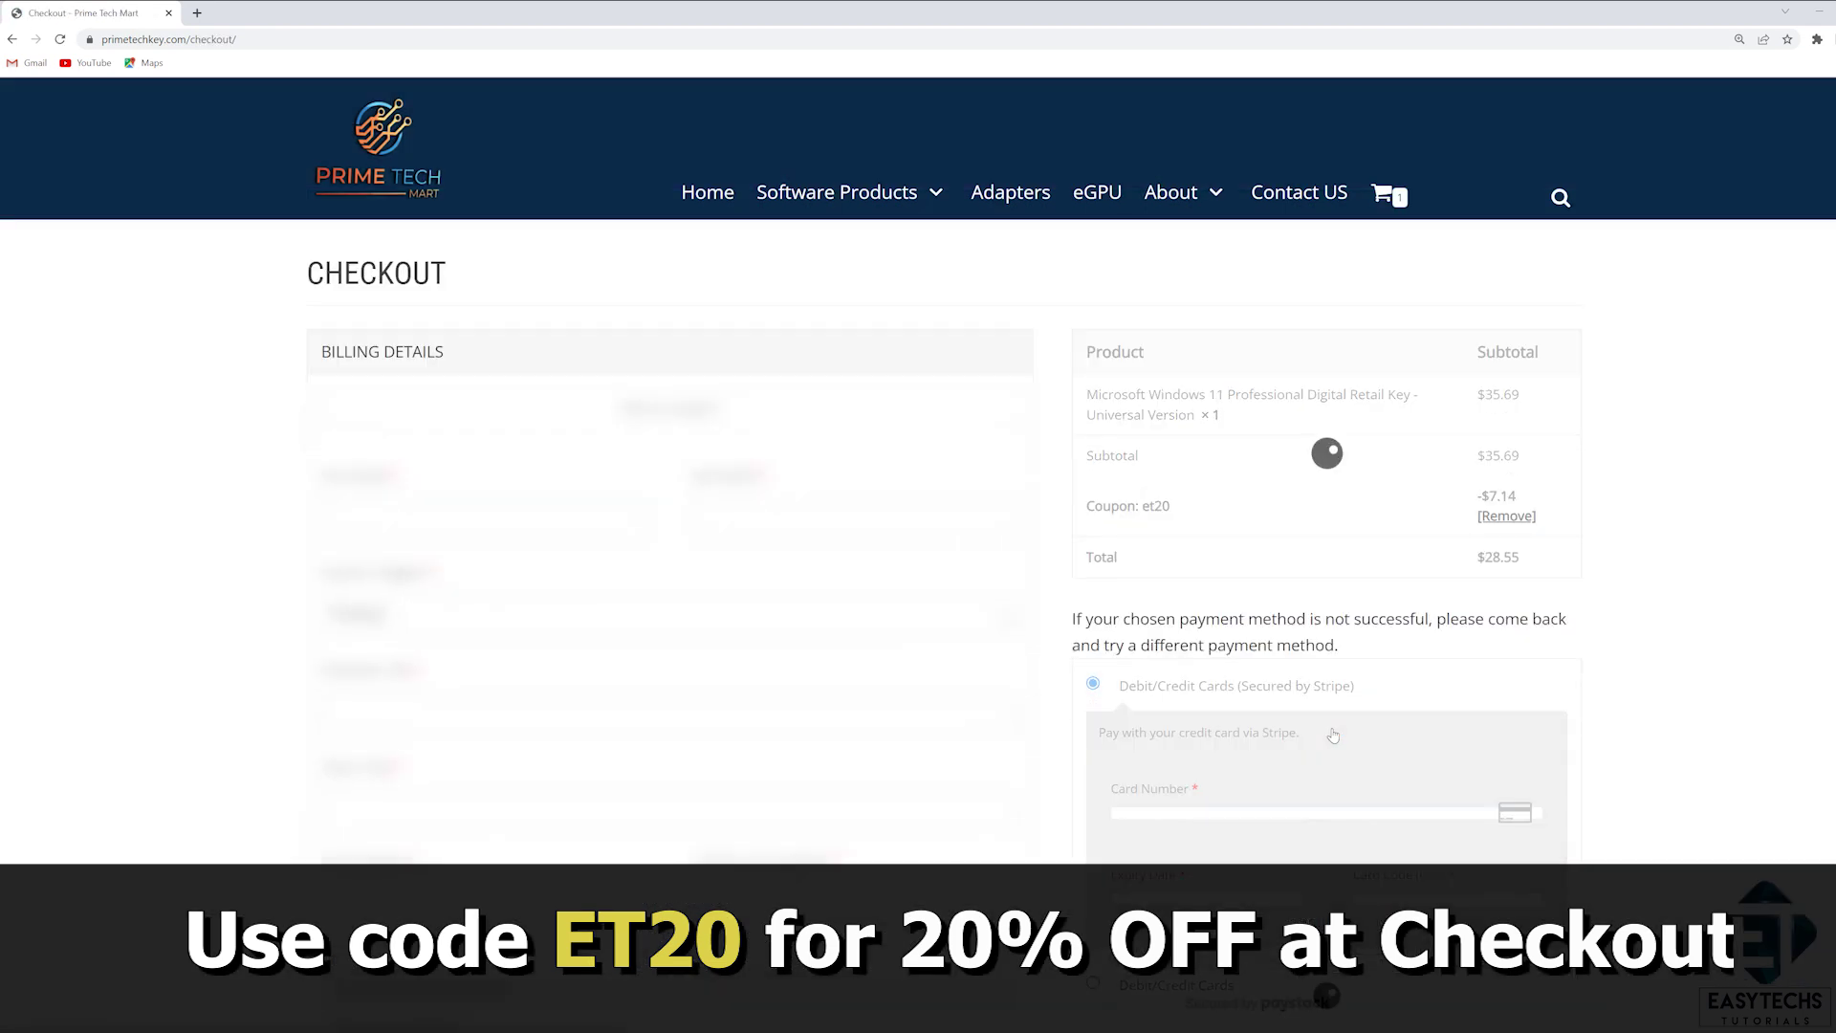
scroll(1334, 734, "down", 4)
scroll(1326, 574, "down", 2)
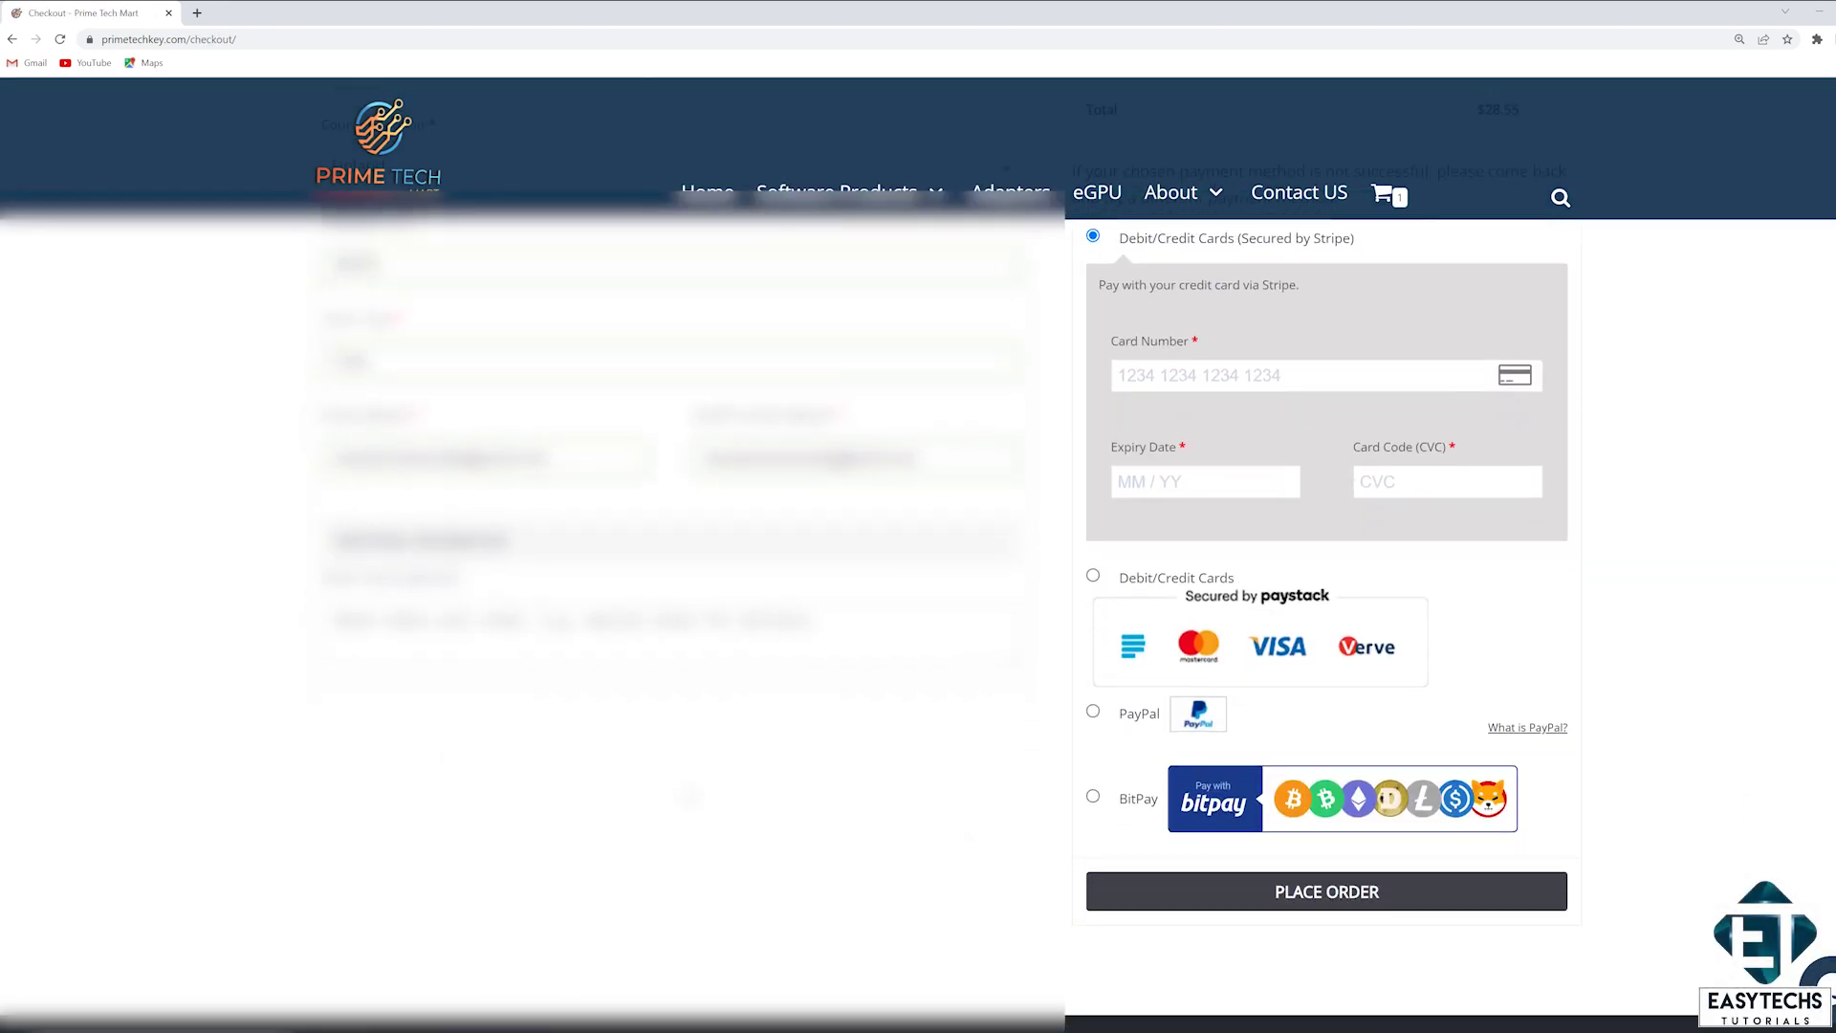
left_click(1094, 577)
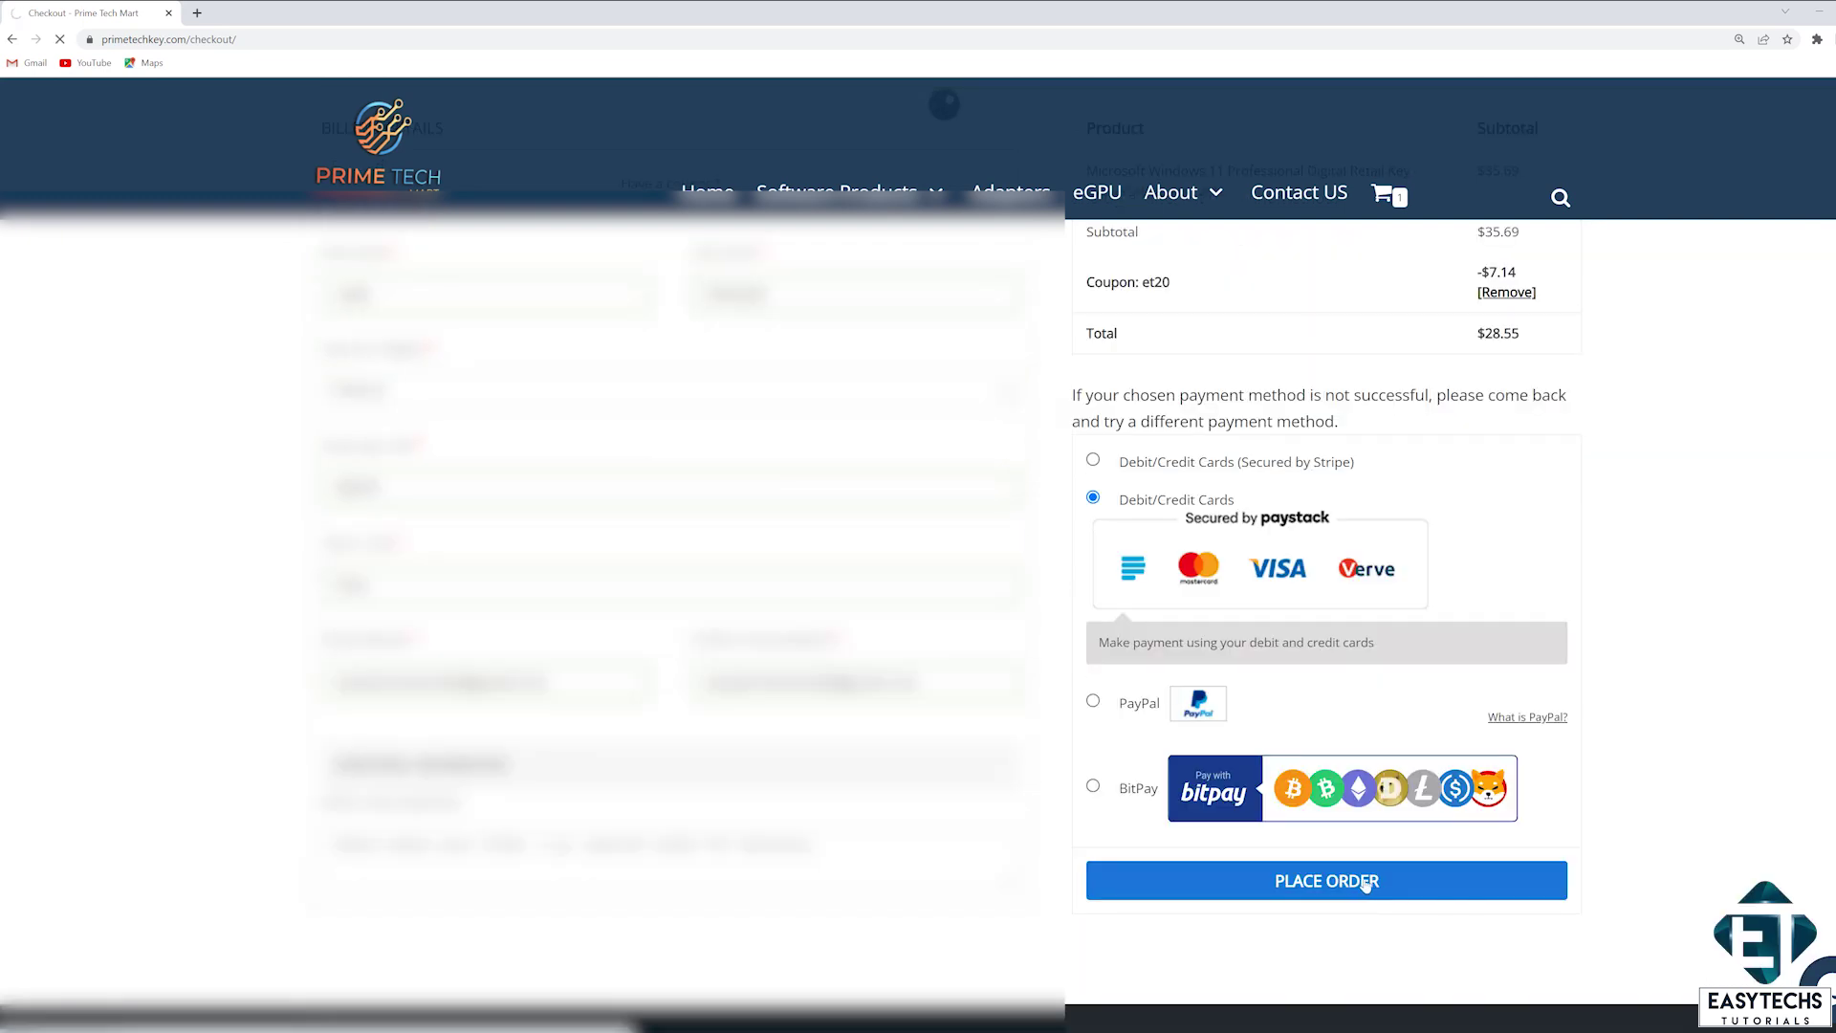
left_click(1355, 878)
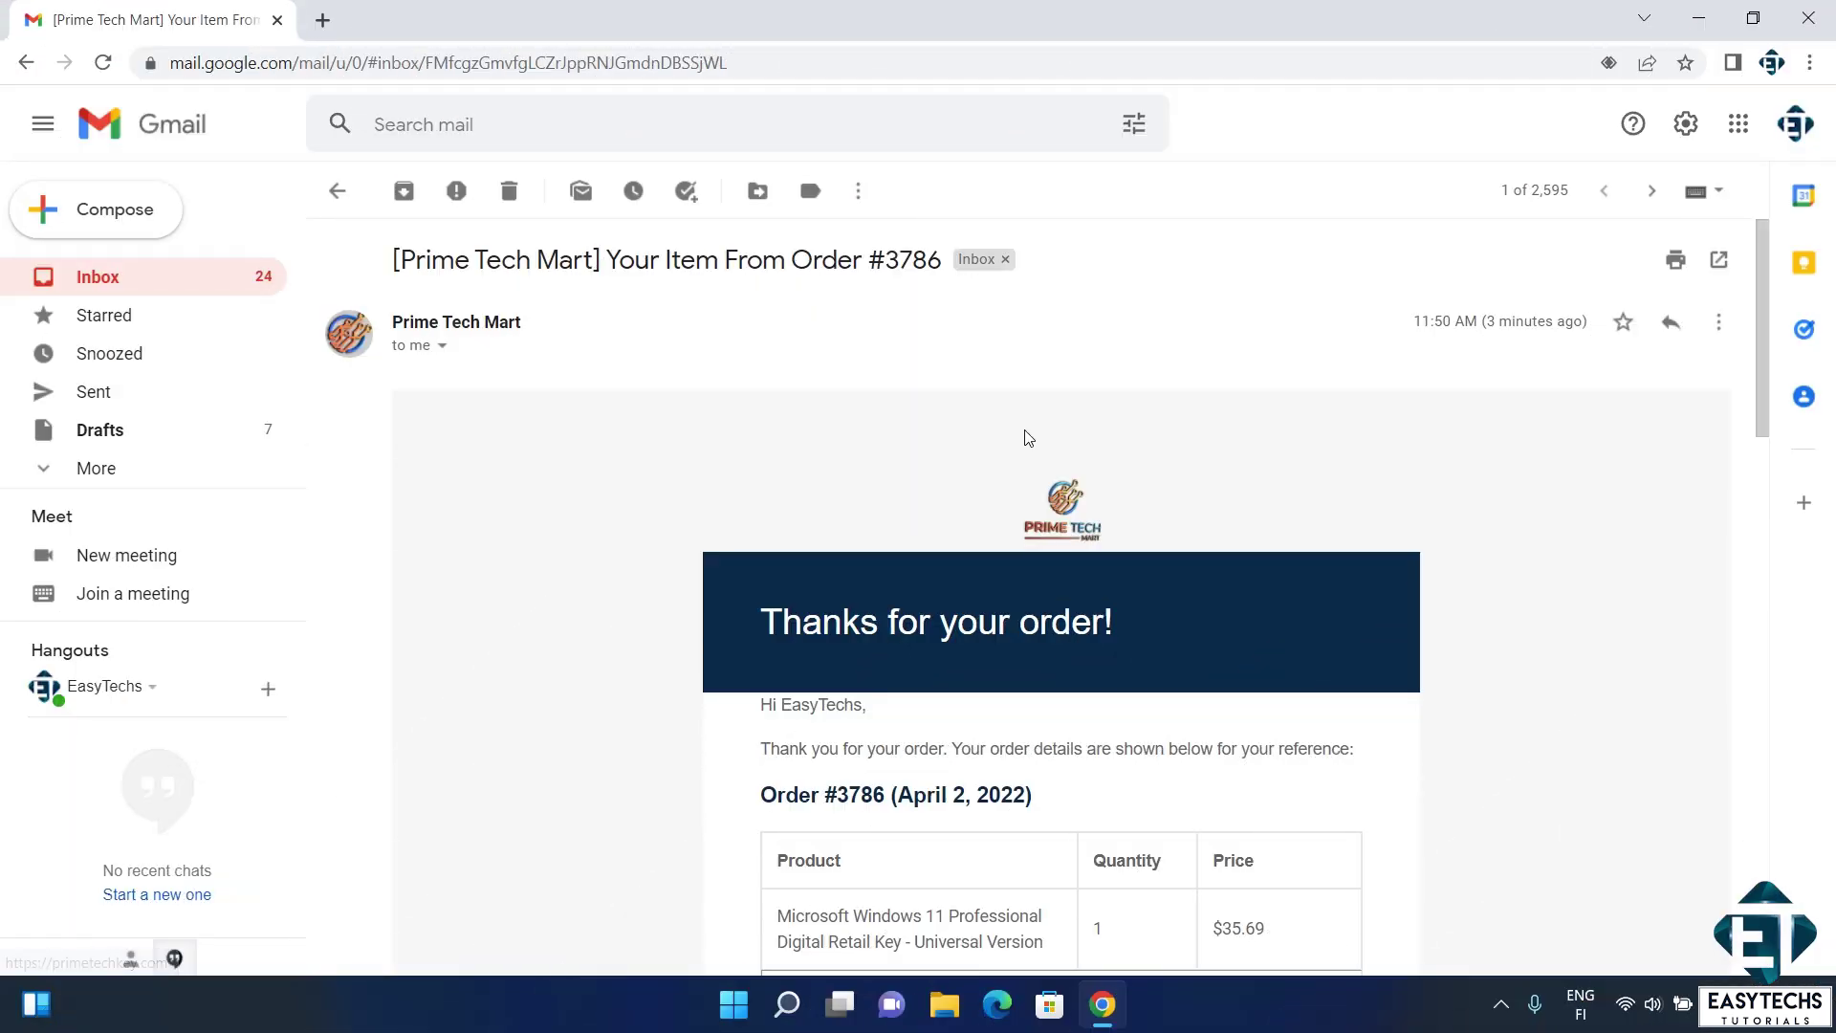
Step: Find the license key section in the Prime Tech Mart order email in Gmail and select the Windows 11 Professional key
left_click_drag(1764, 404, 1734, 657)
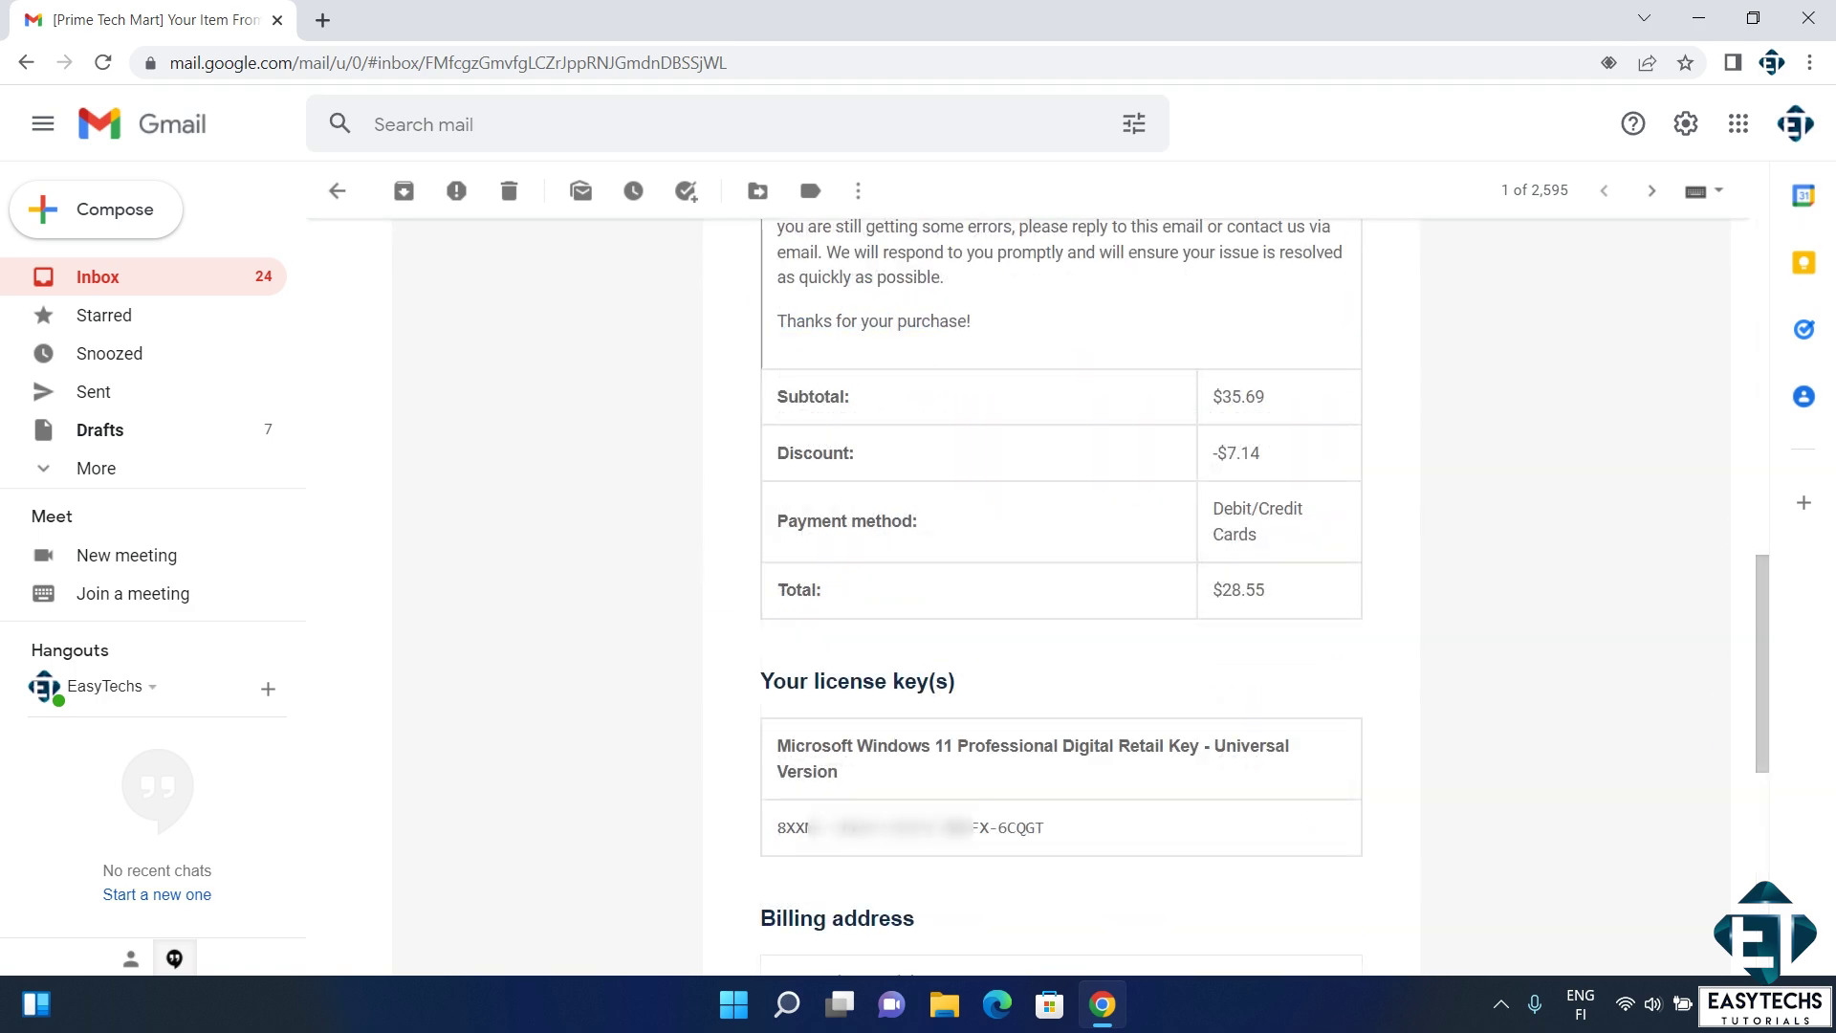
triple_click(962, 828)
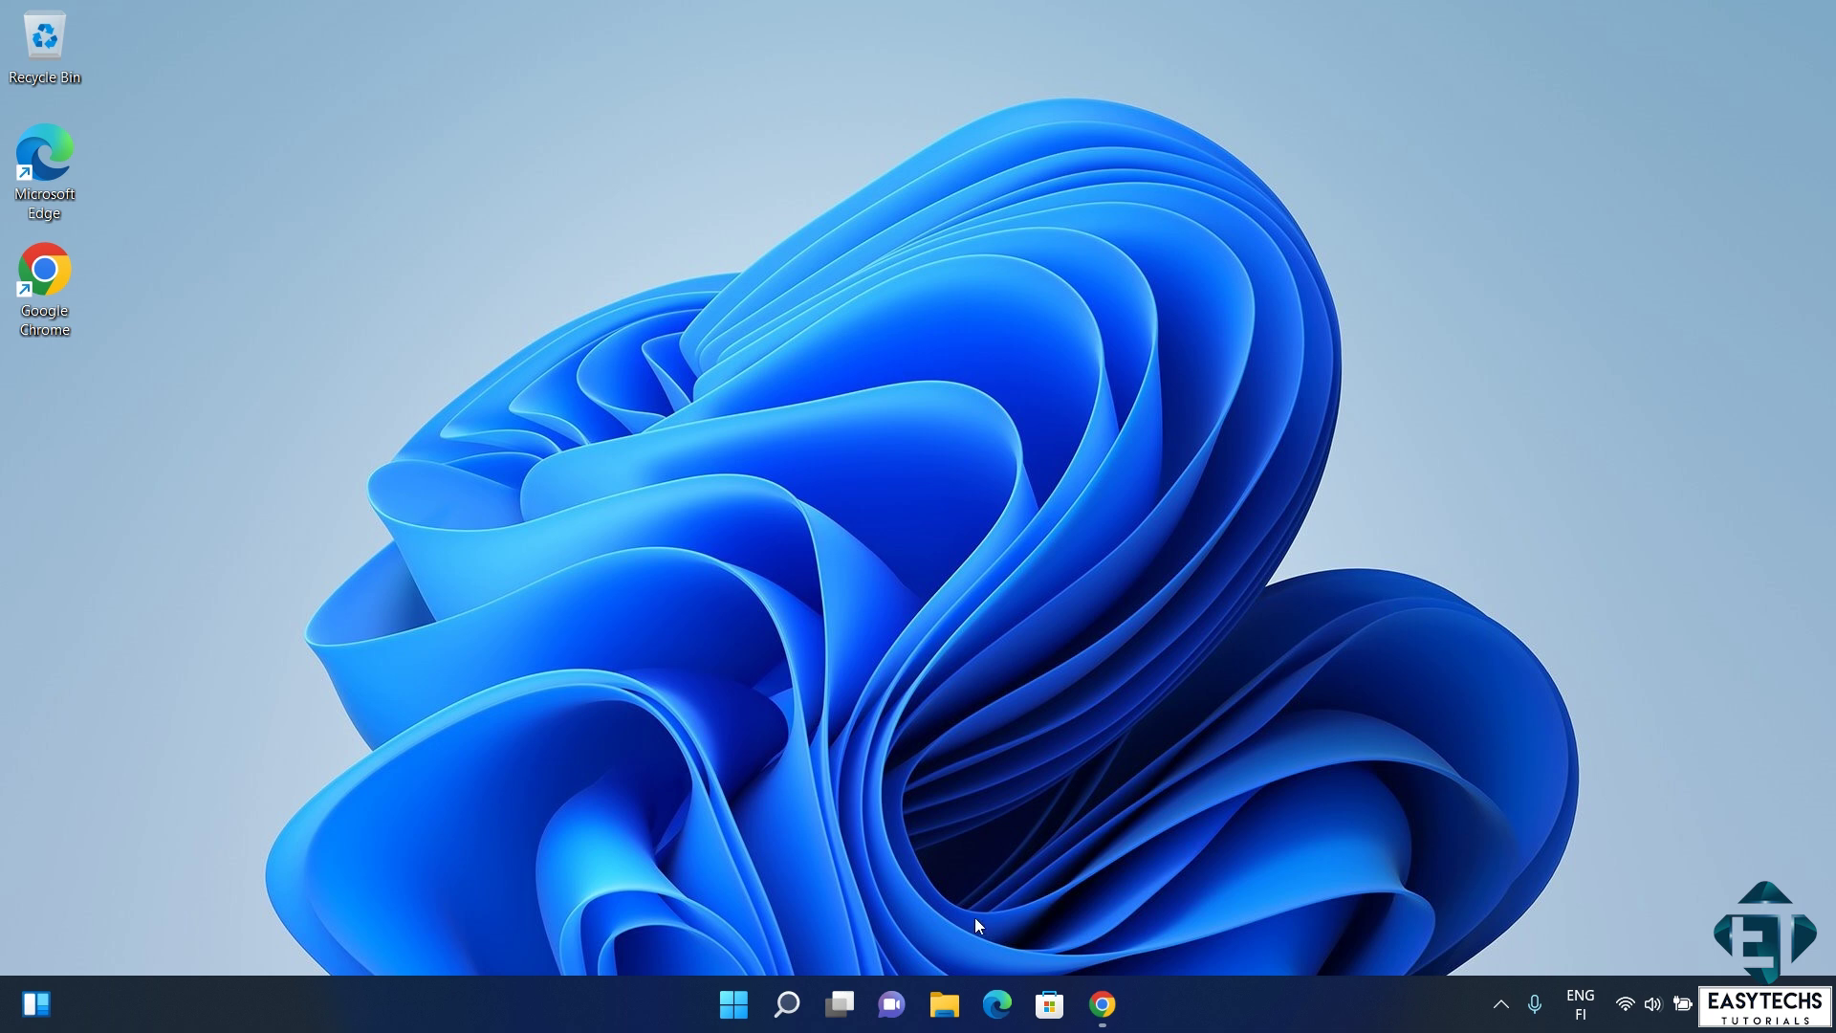
Step: Open the properties of This PC from File Explorer and check the Windows edition in the Windows specifications
left_click(944, 1002)
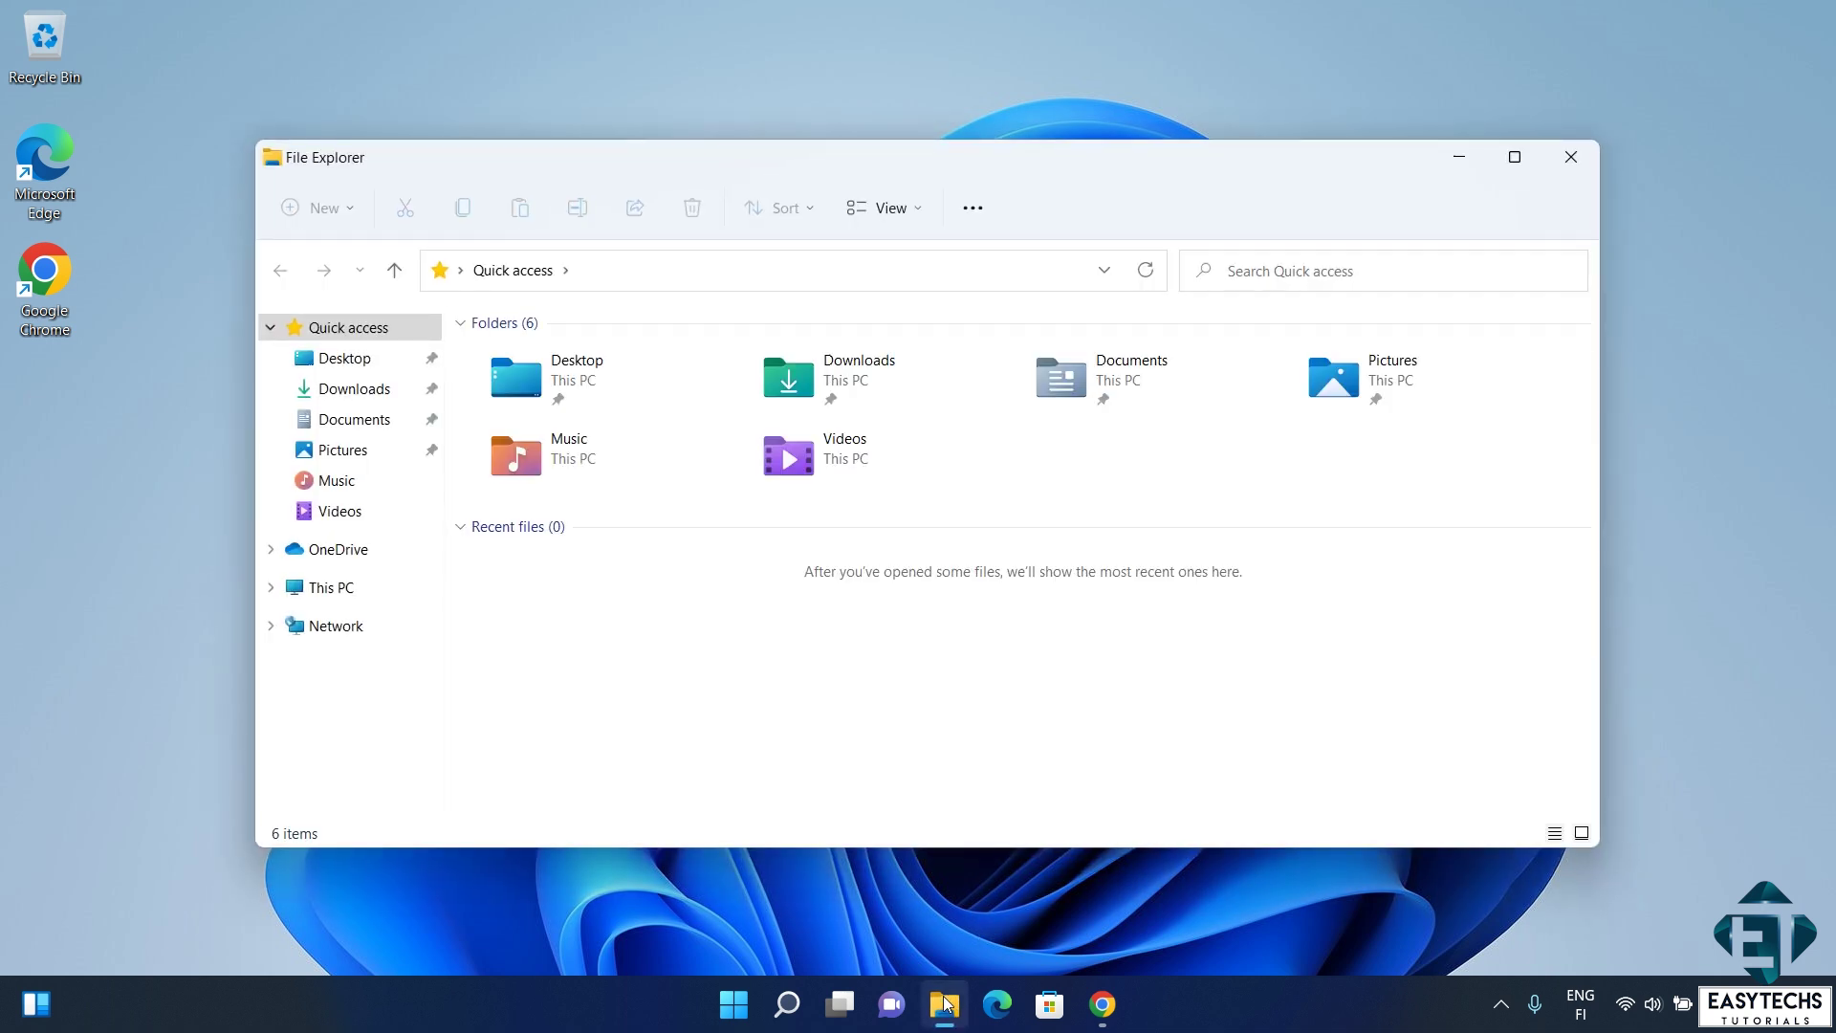
left_click(345, 591)
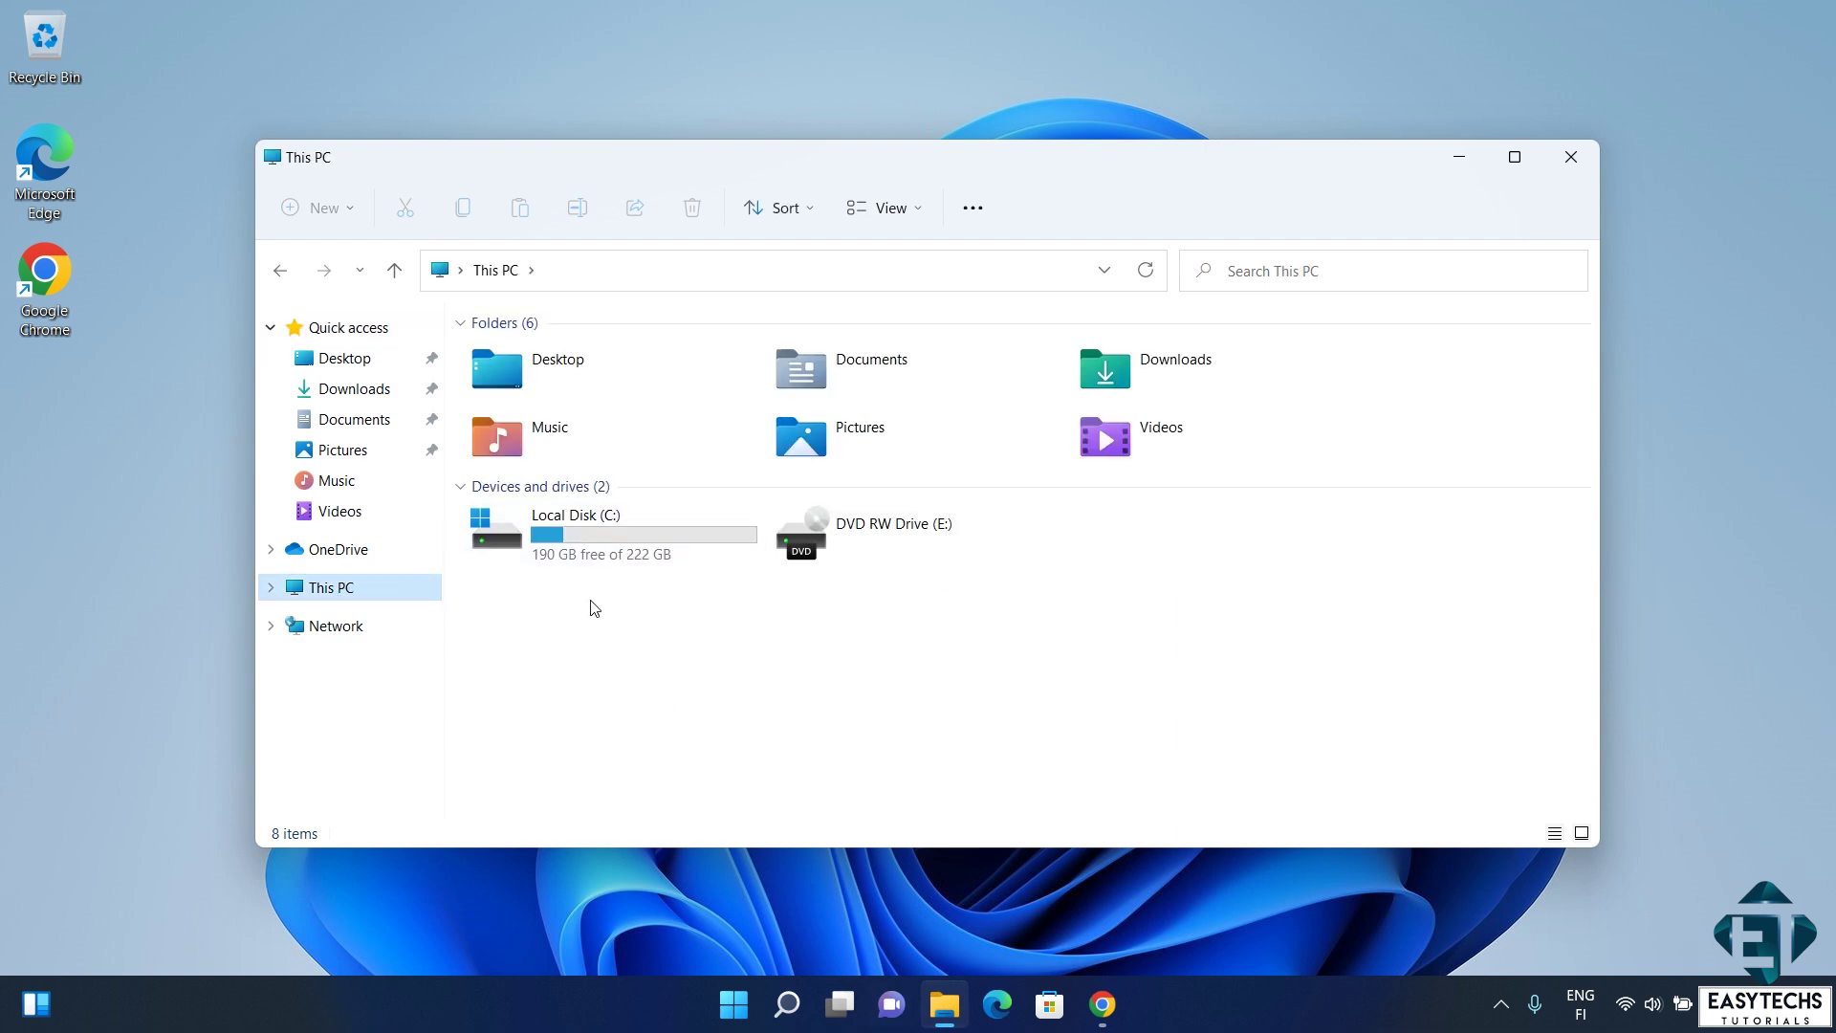
left_click(969, 222)
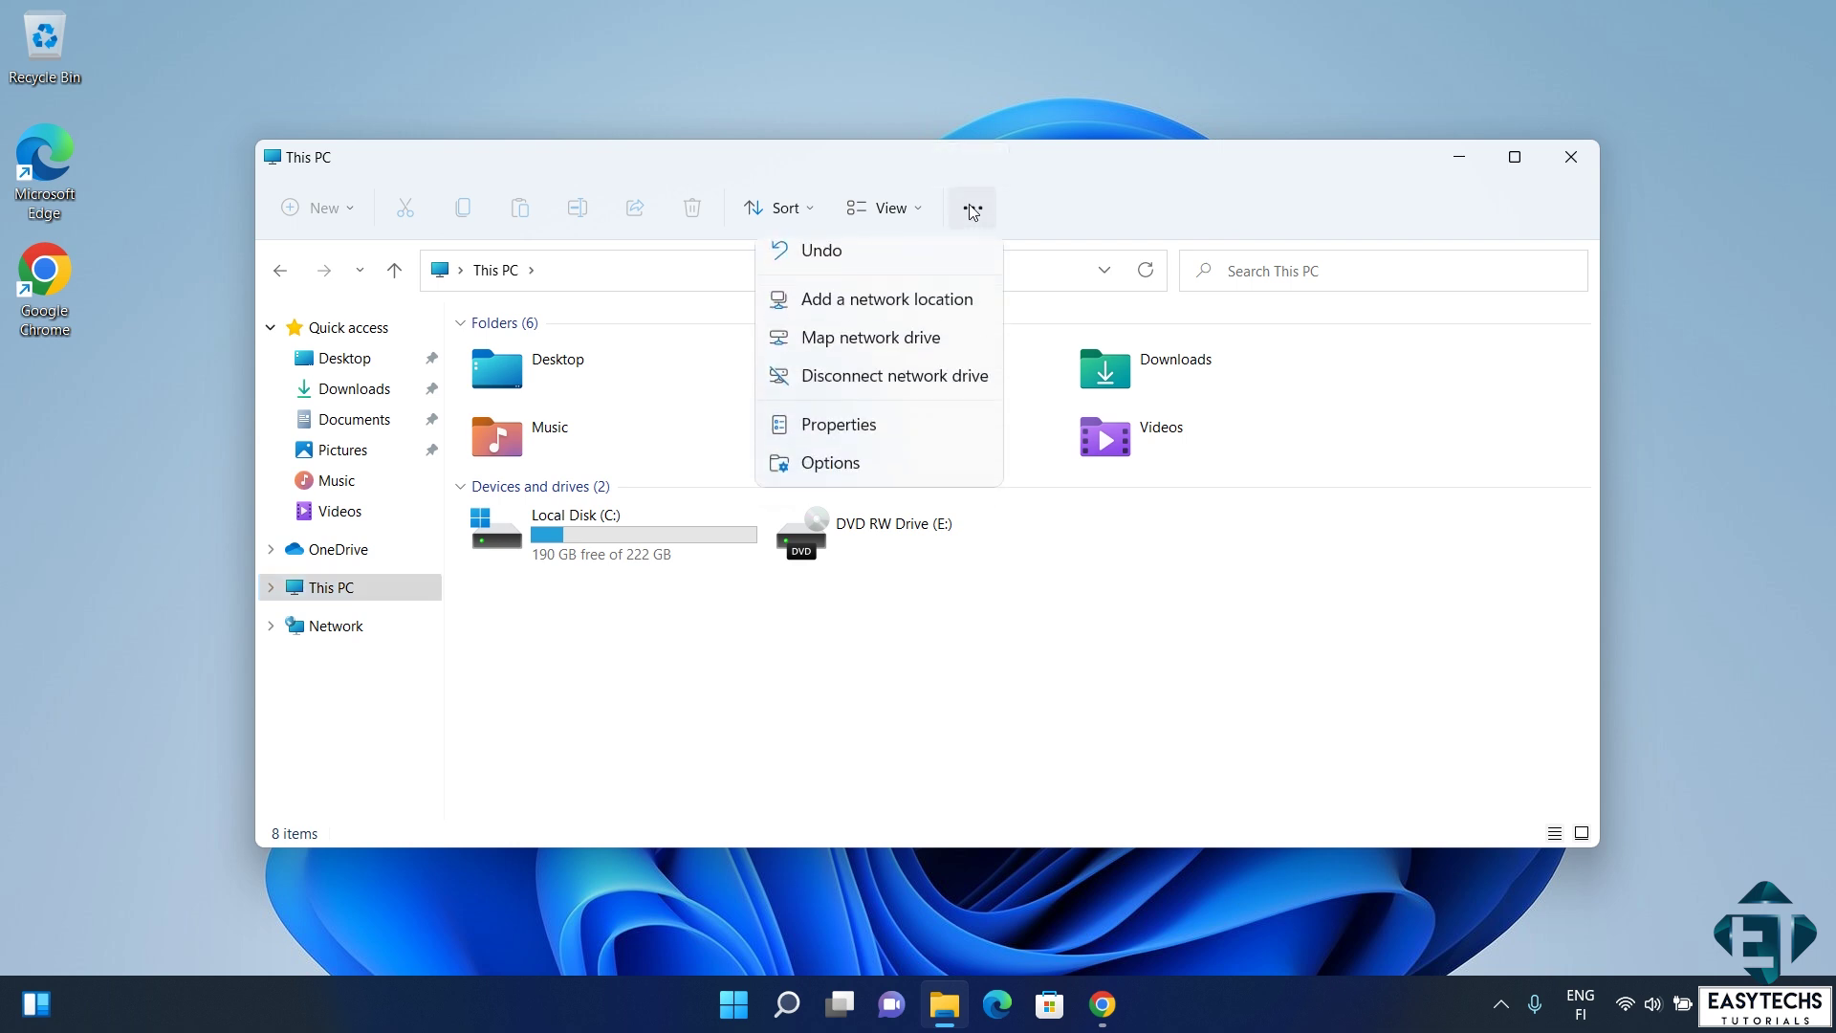
left_click(861, 434)
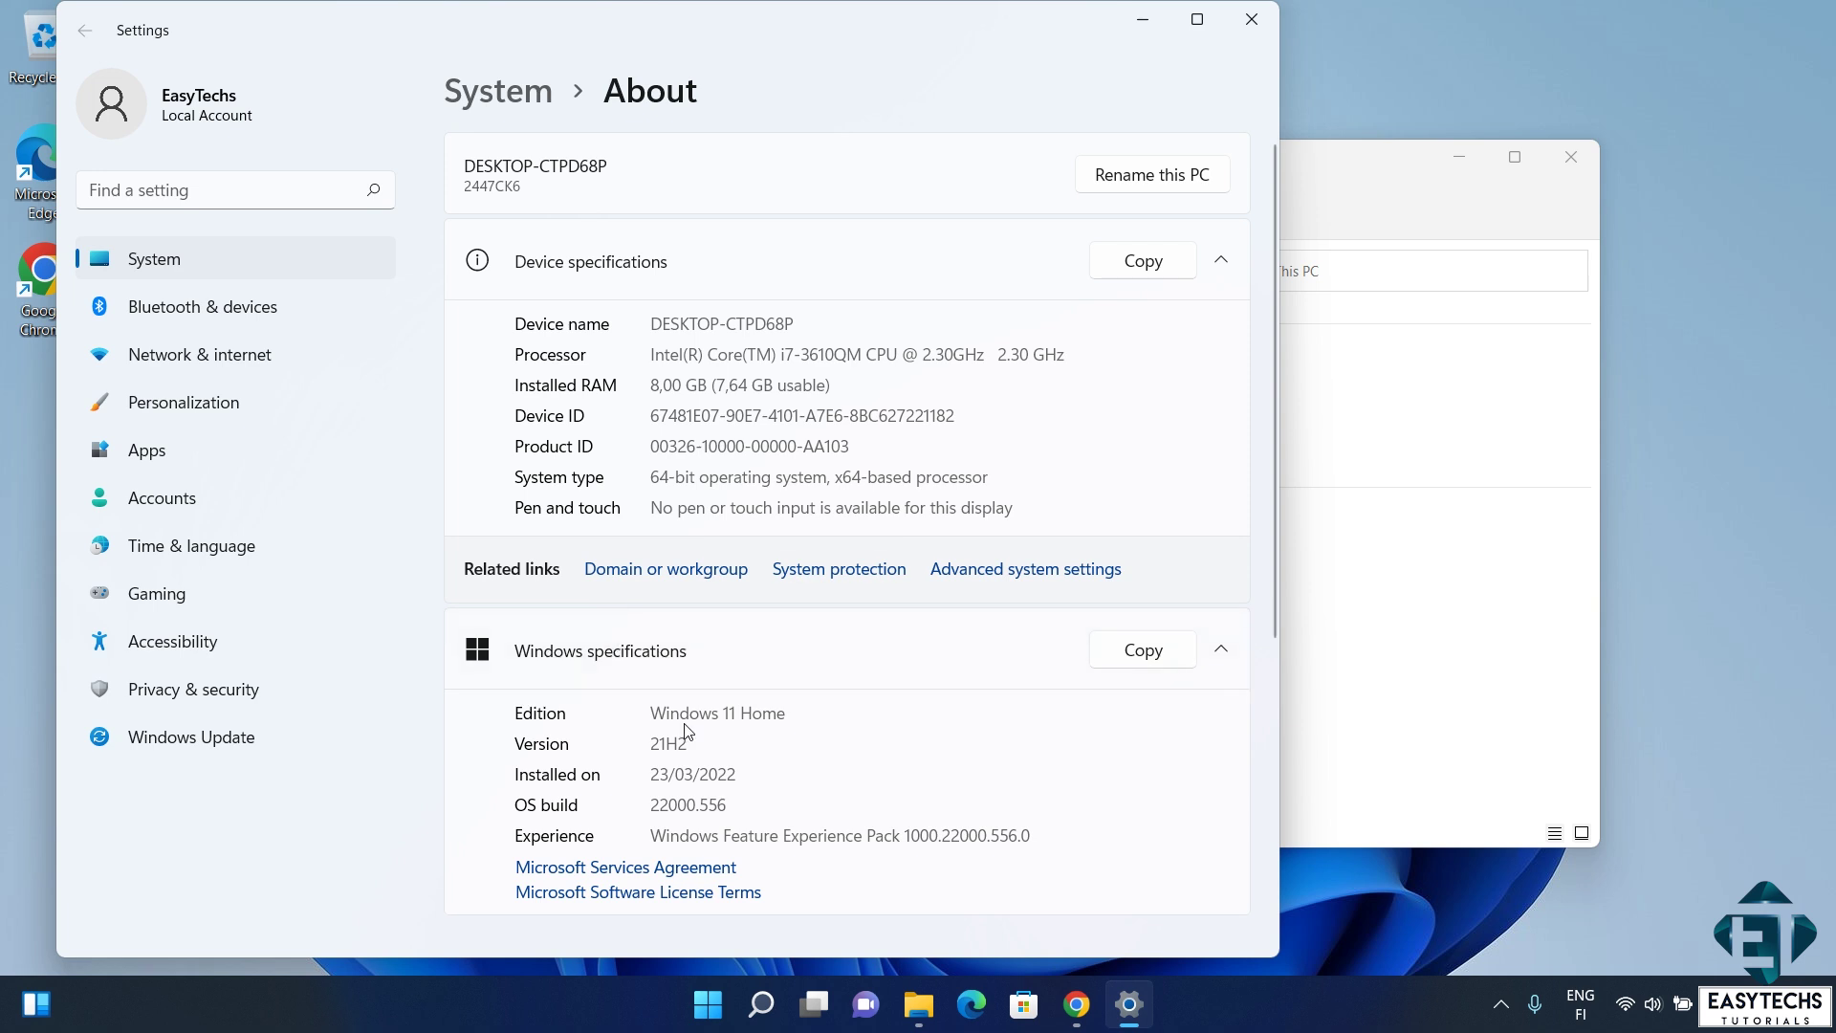
left_click_drag(785, 716, 634, 732)
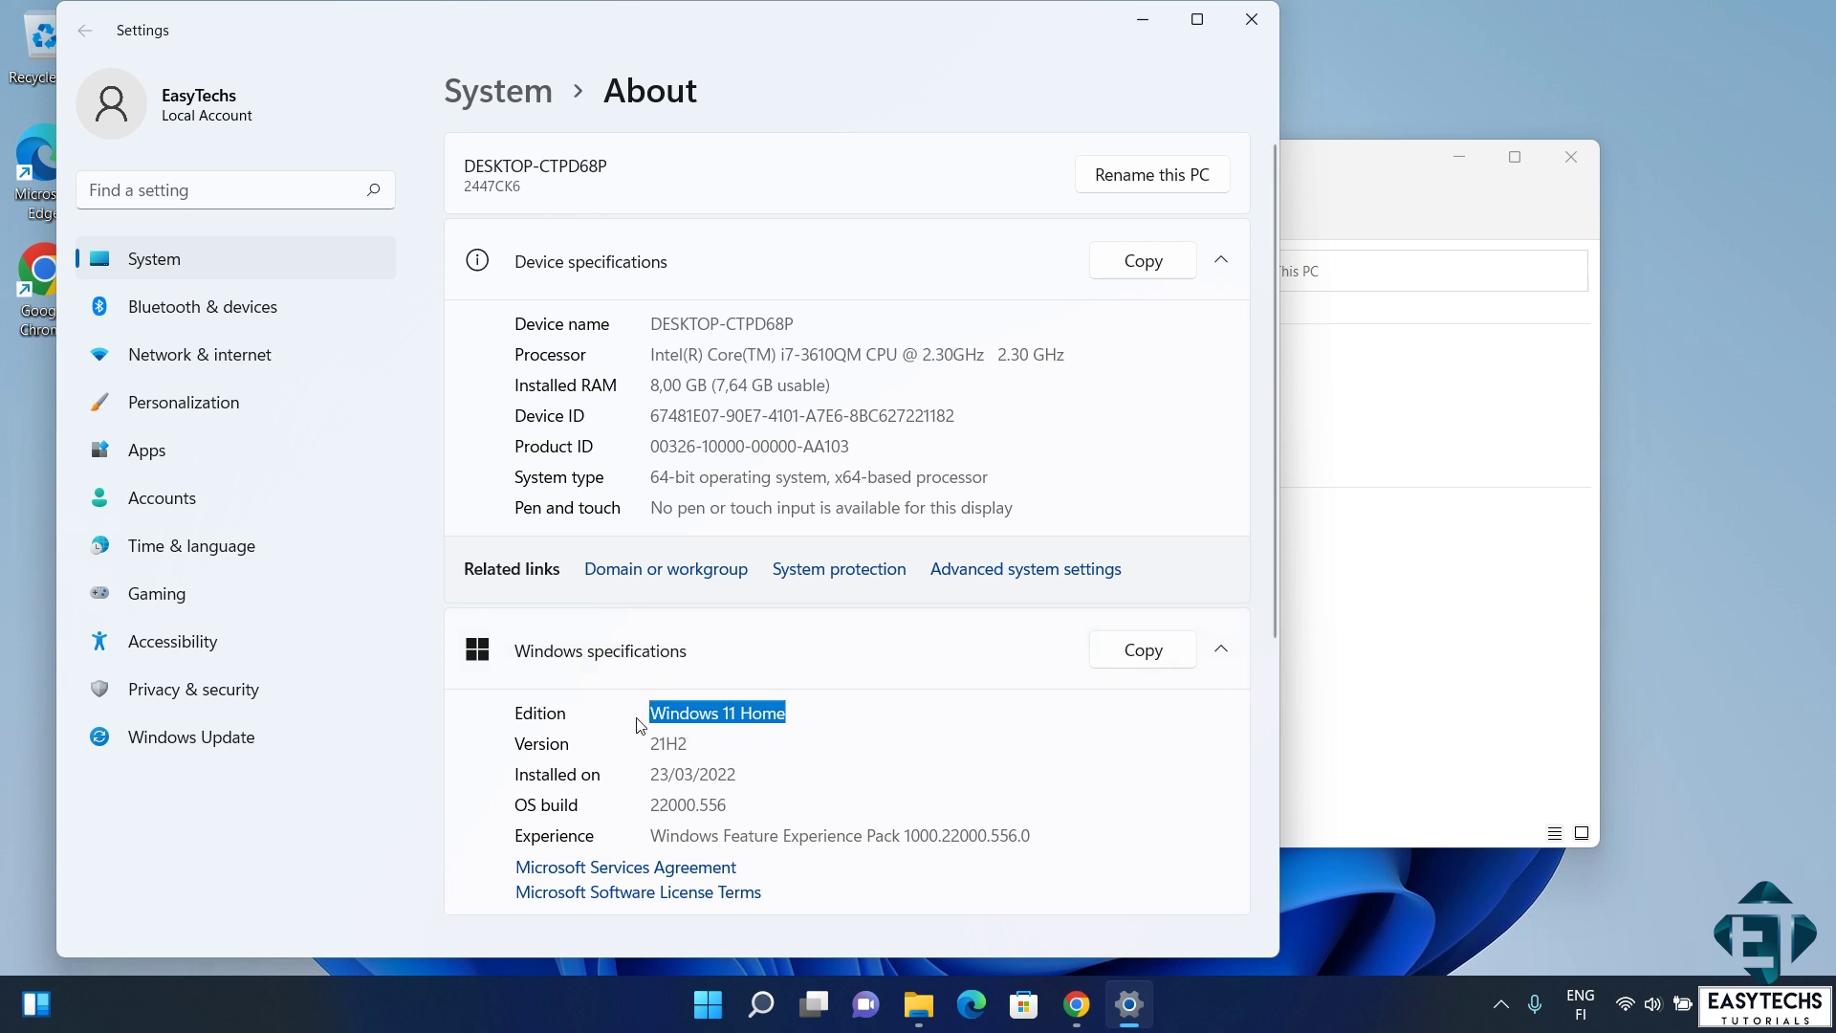
left_click(845, 749)
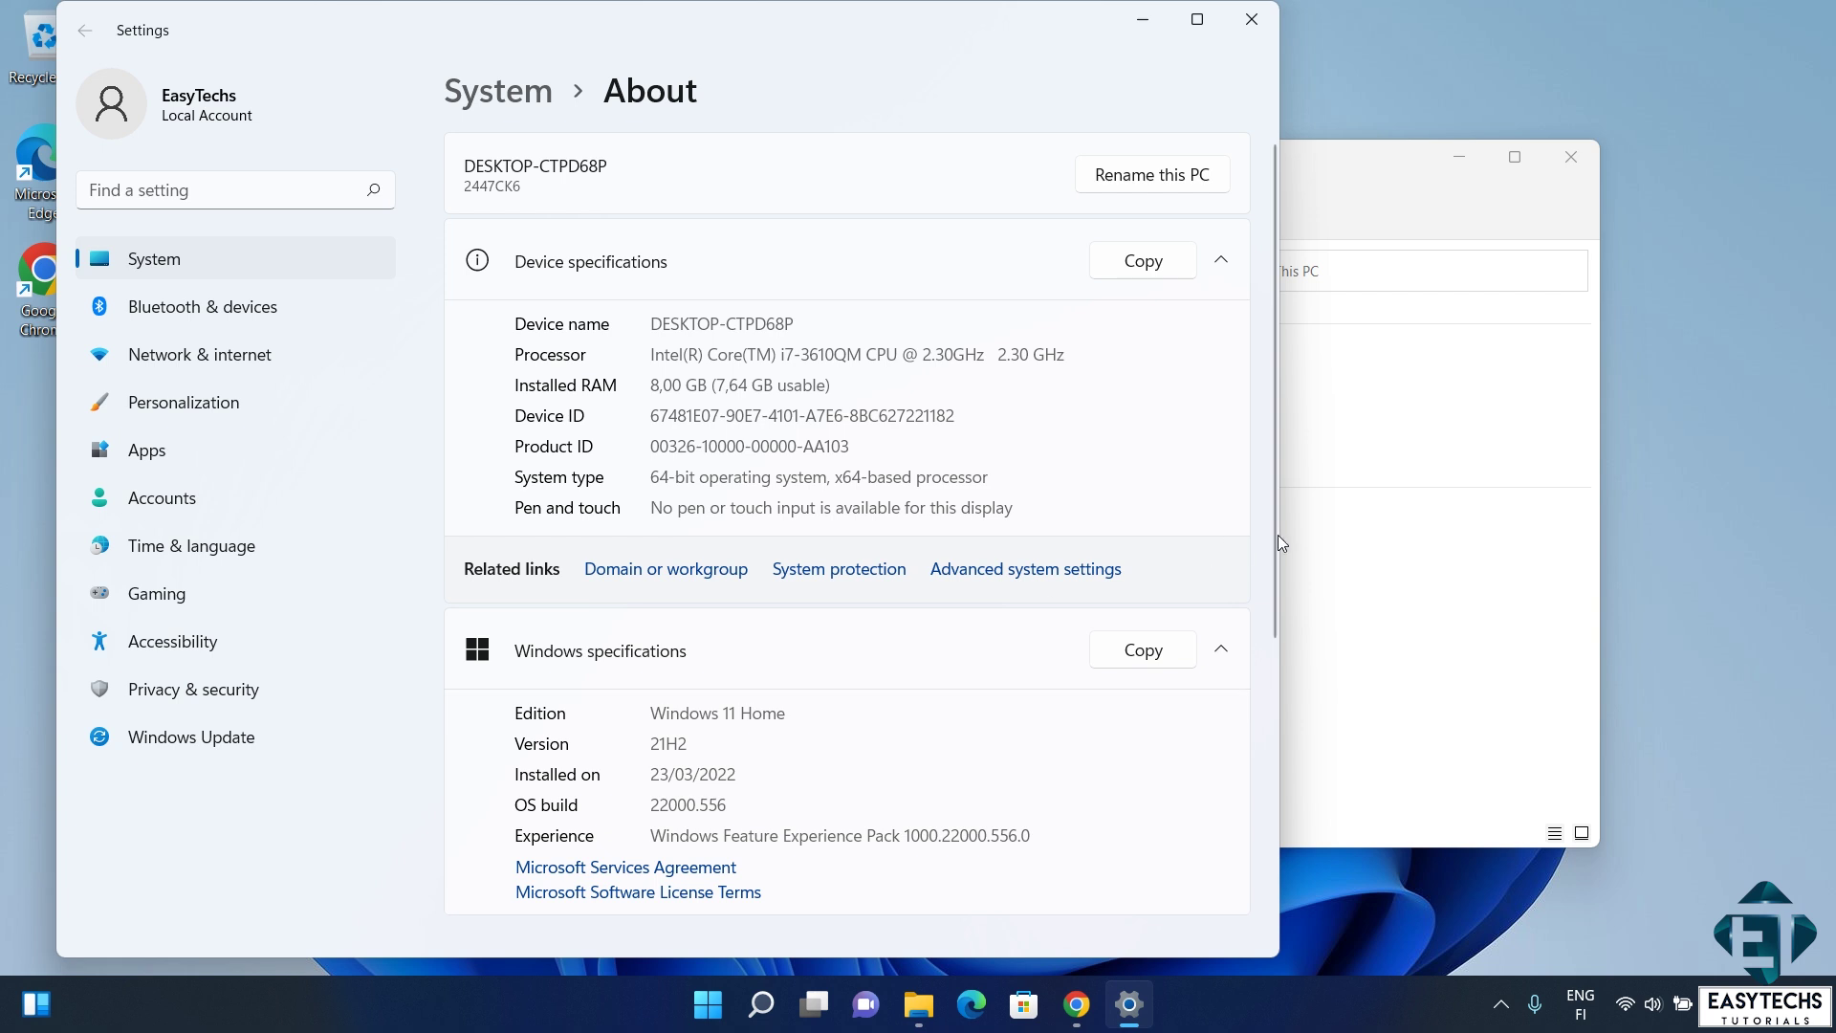
Step: Go to the product key and activation settings and start changing the product key
left_click_drag(1272, 535, 1255, 739)
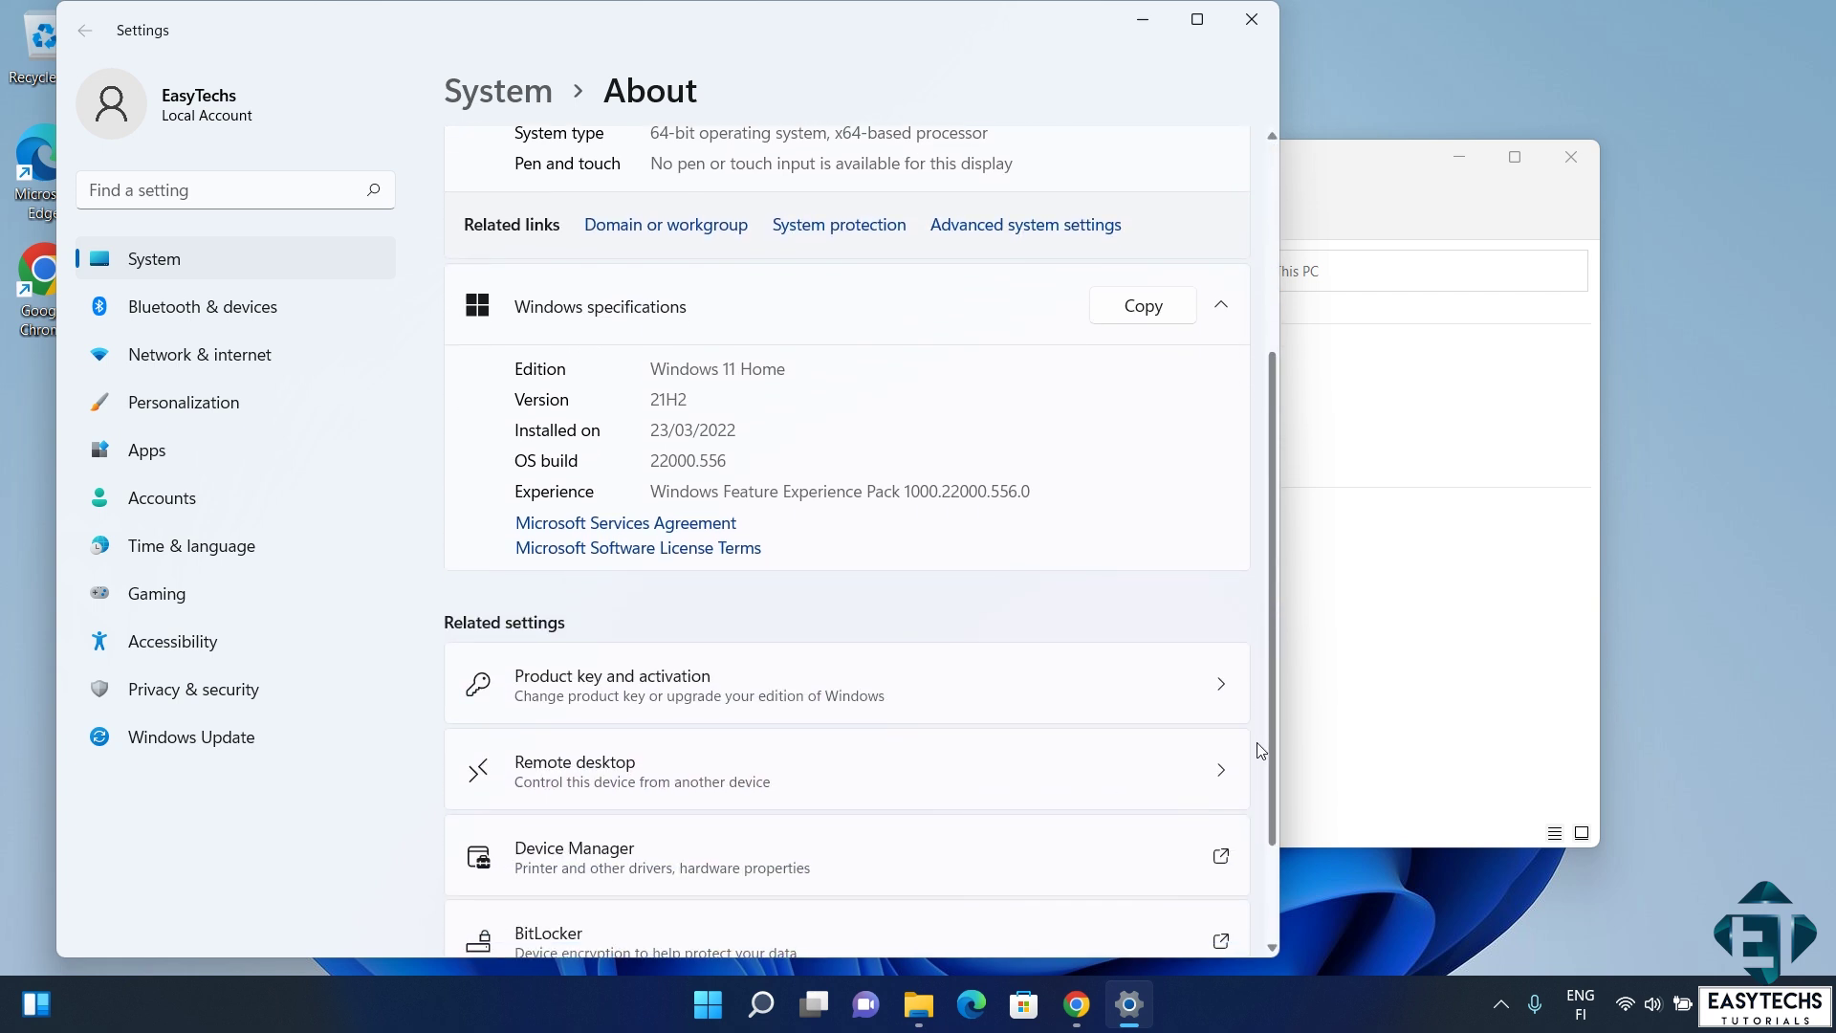
left_click(662, 679)
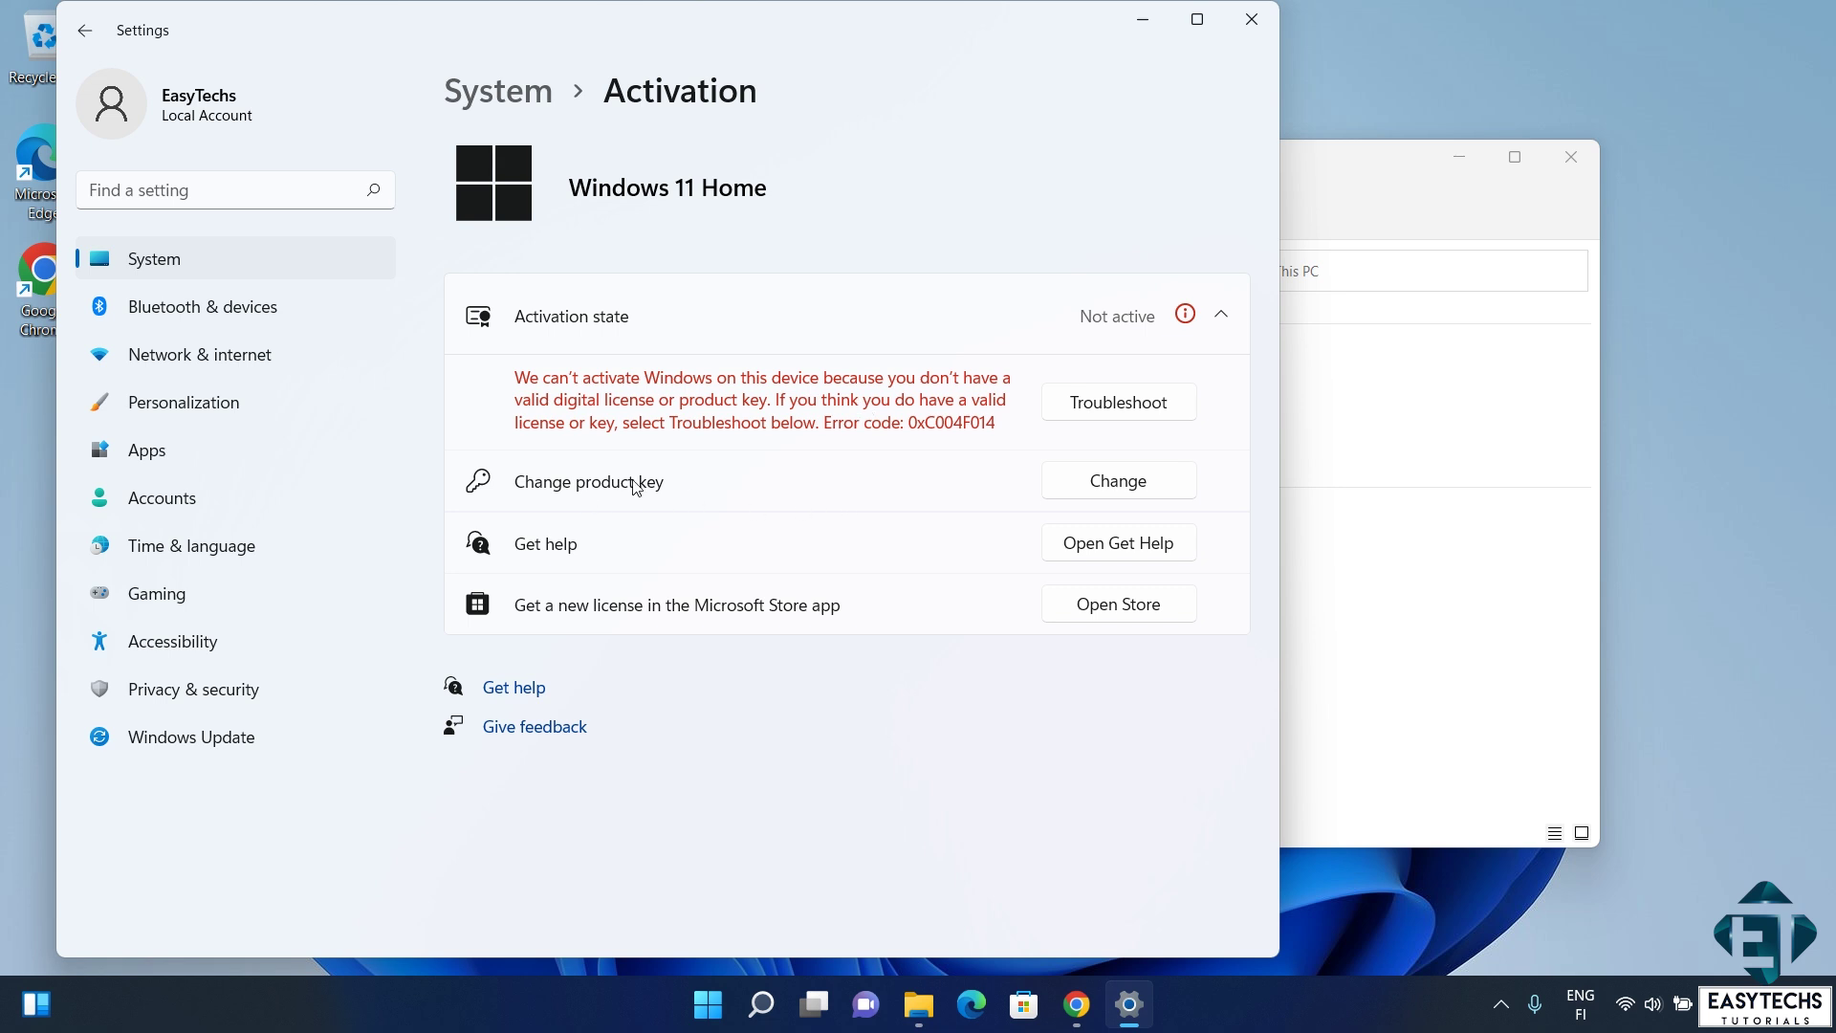
left_click(1108, 483)
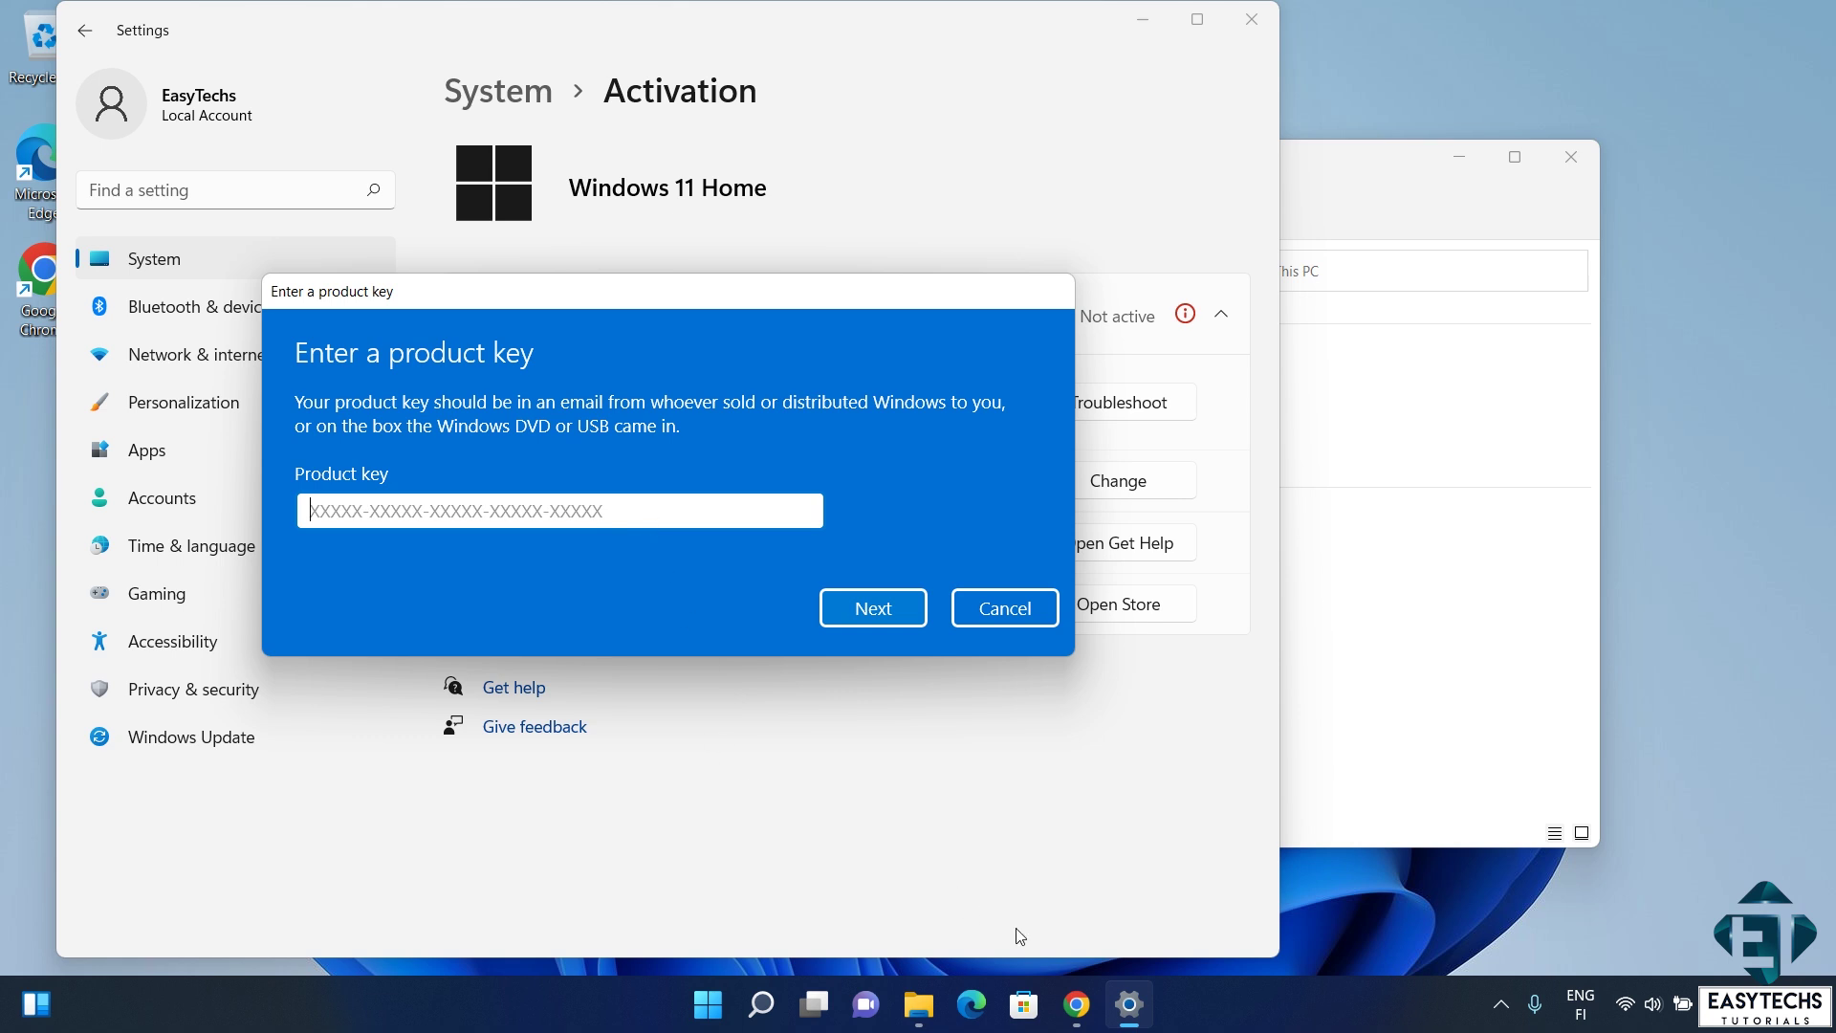
Step: Switch to the order email in Gmail and copy the Windows 11 Professional license key
left_click(1075, 1006)
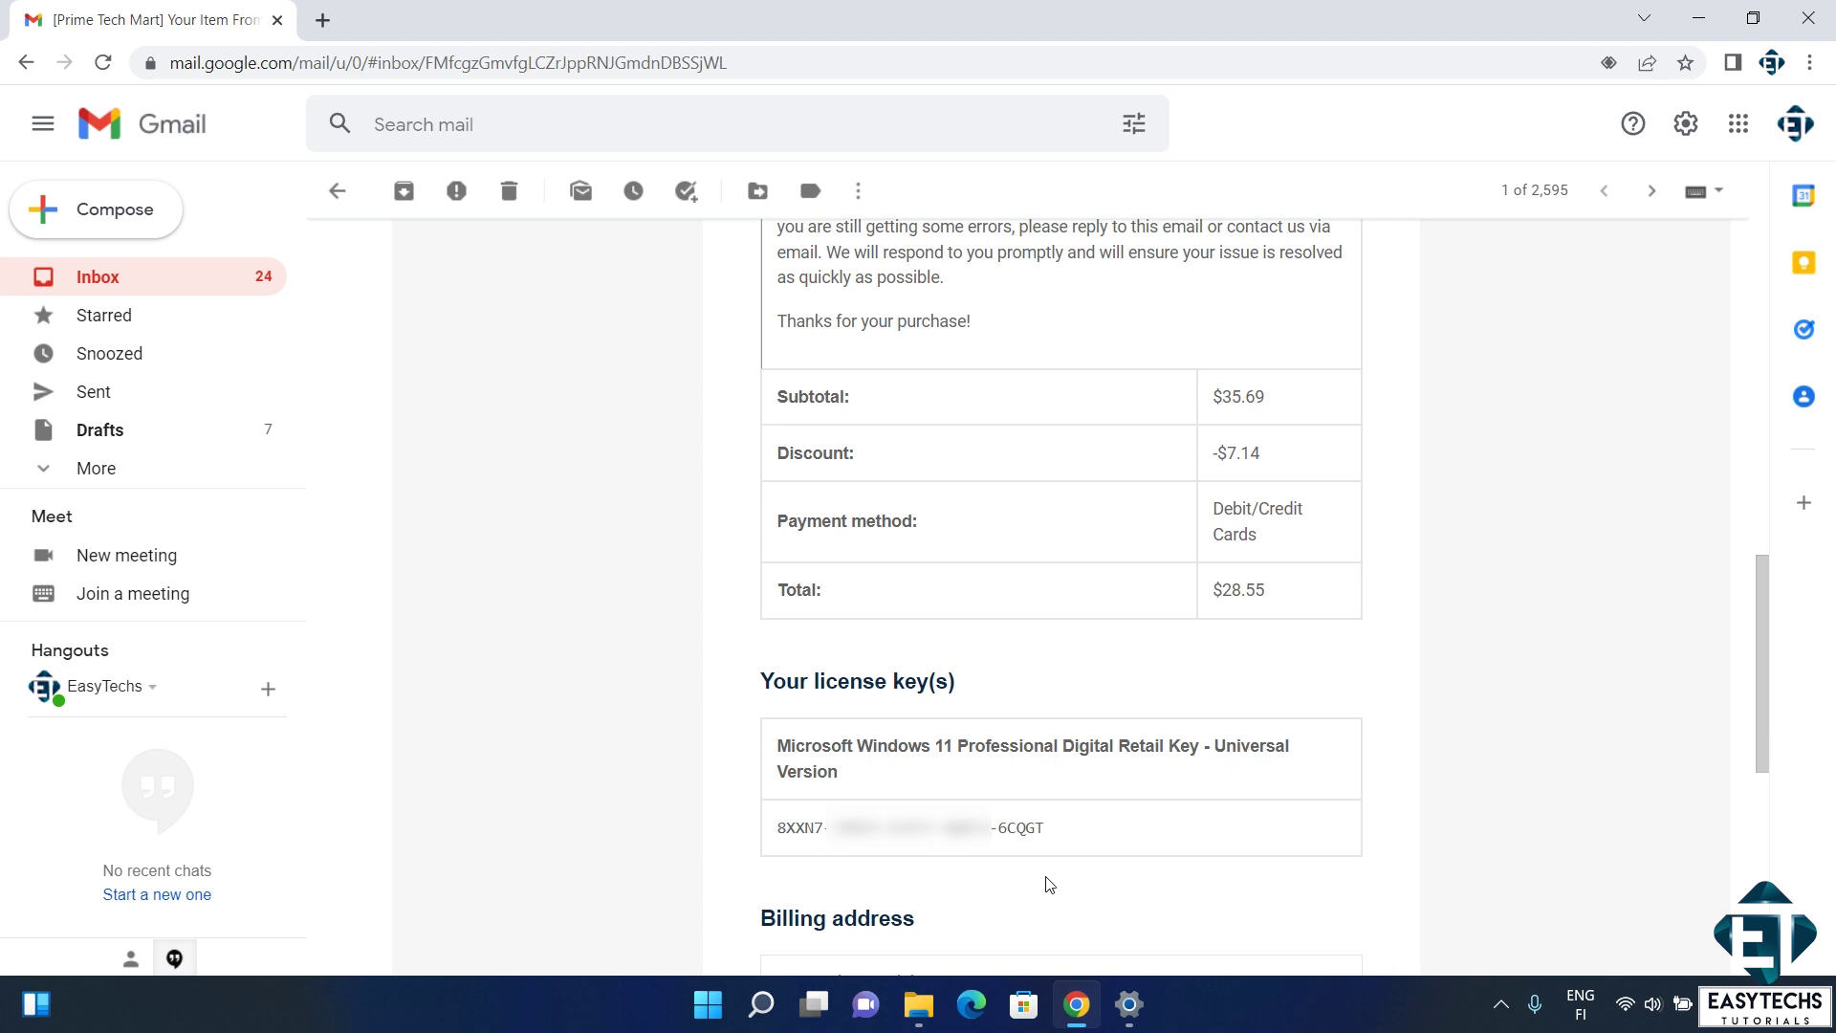
triple_click(1026, 828)
right_click(1026, 828)
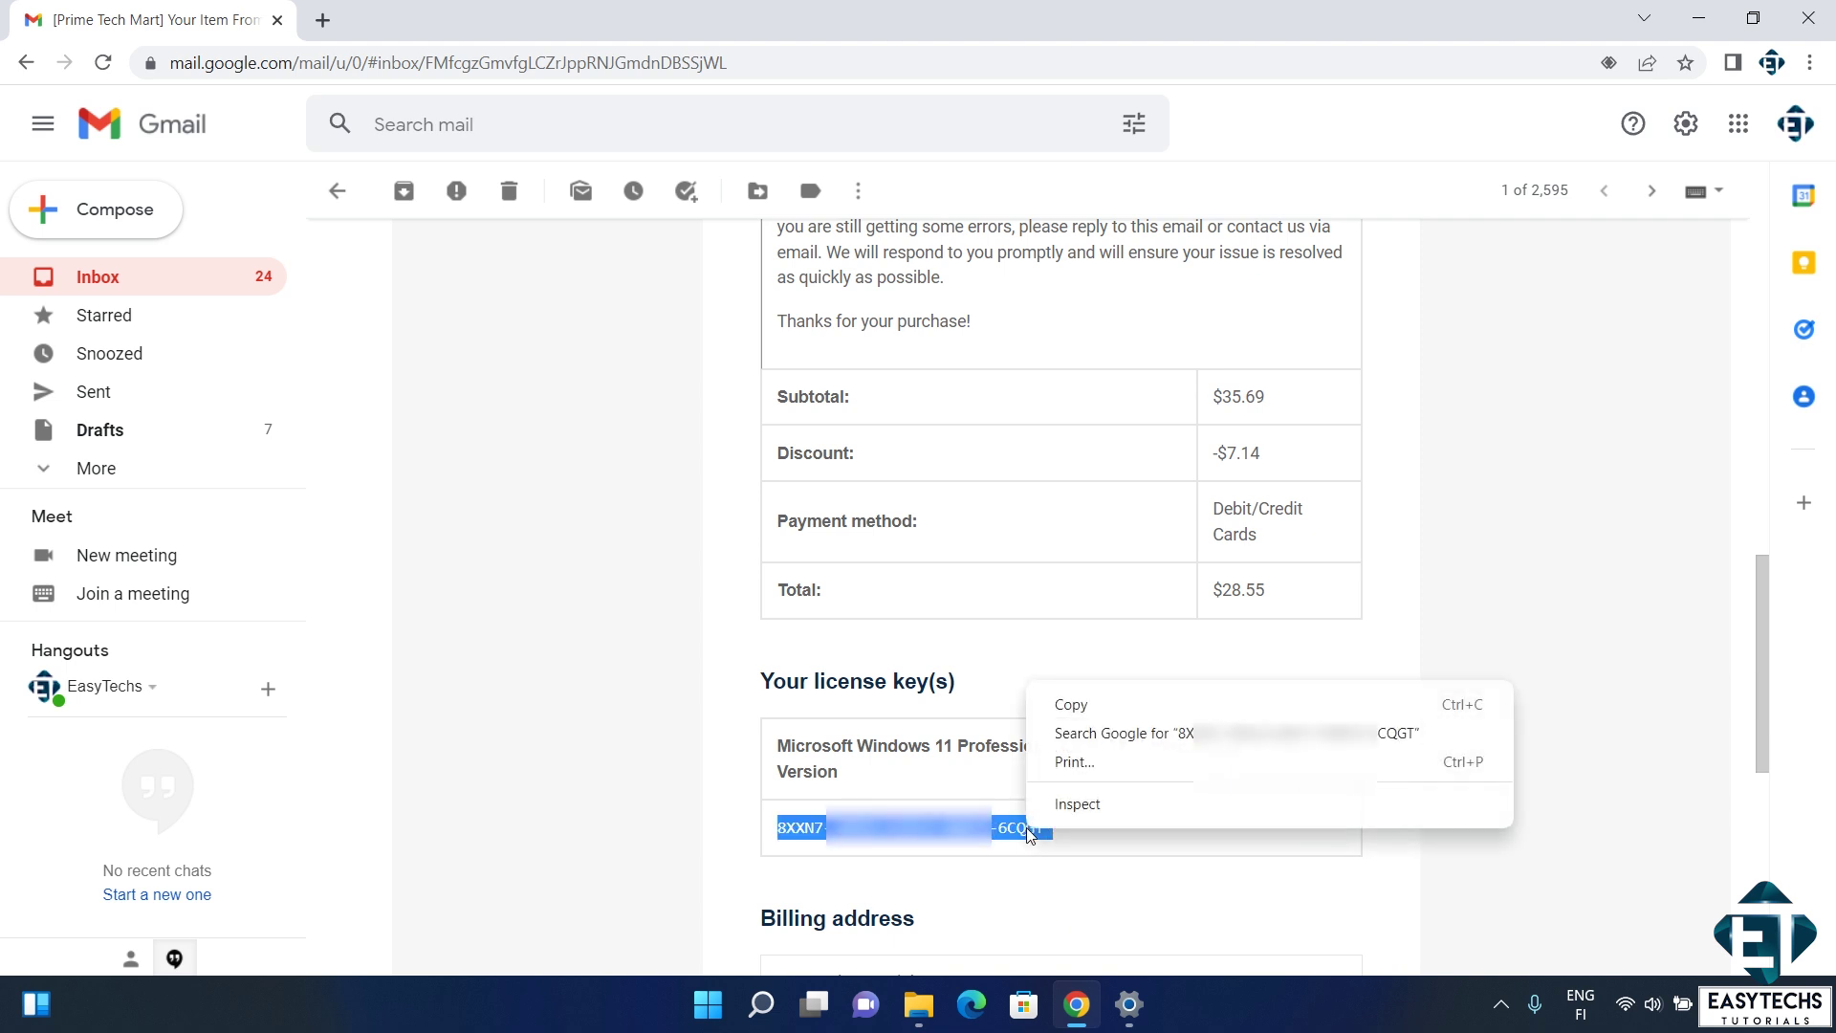
left_click(1078, 708)
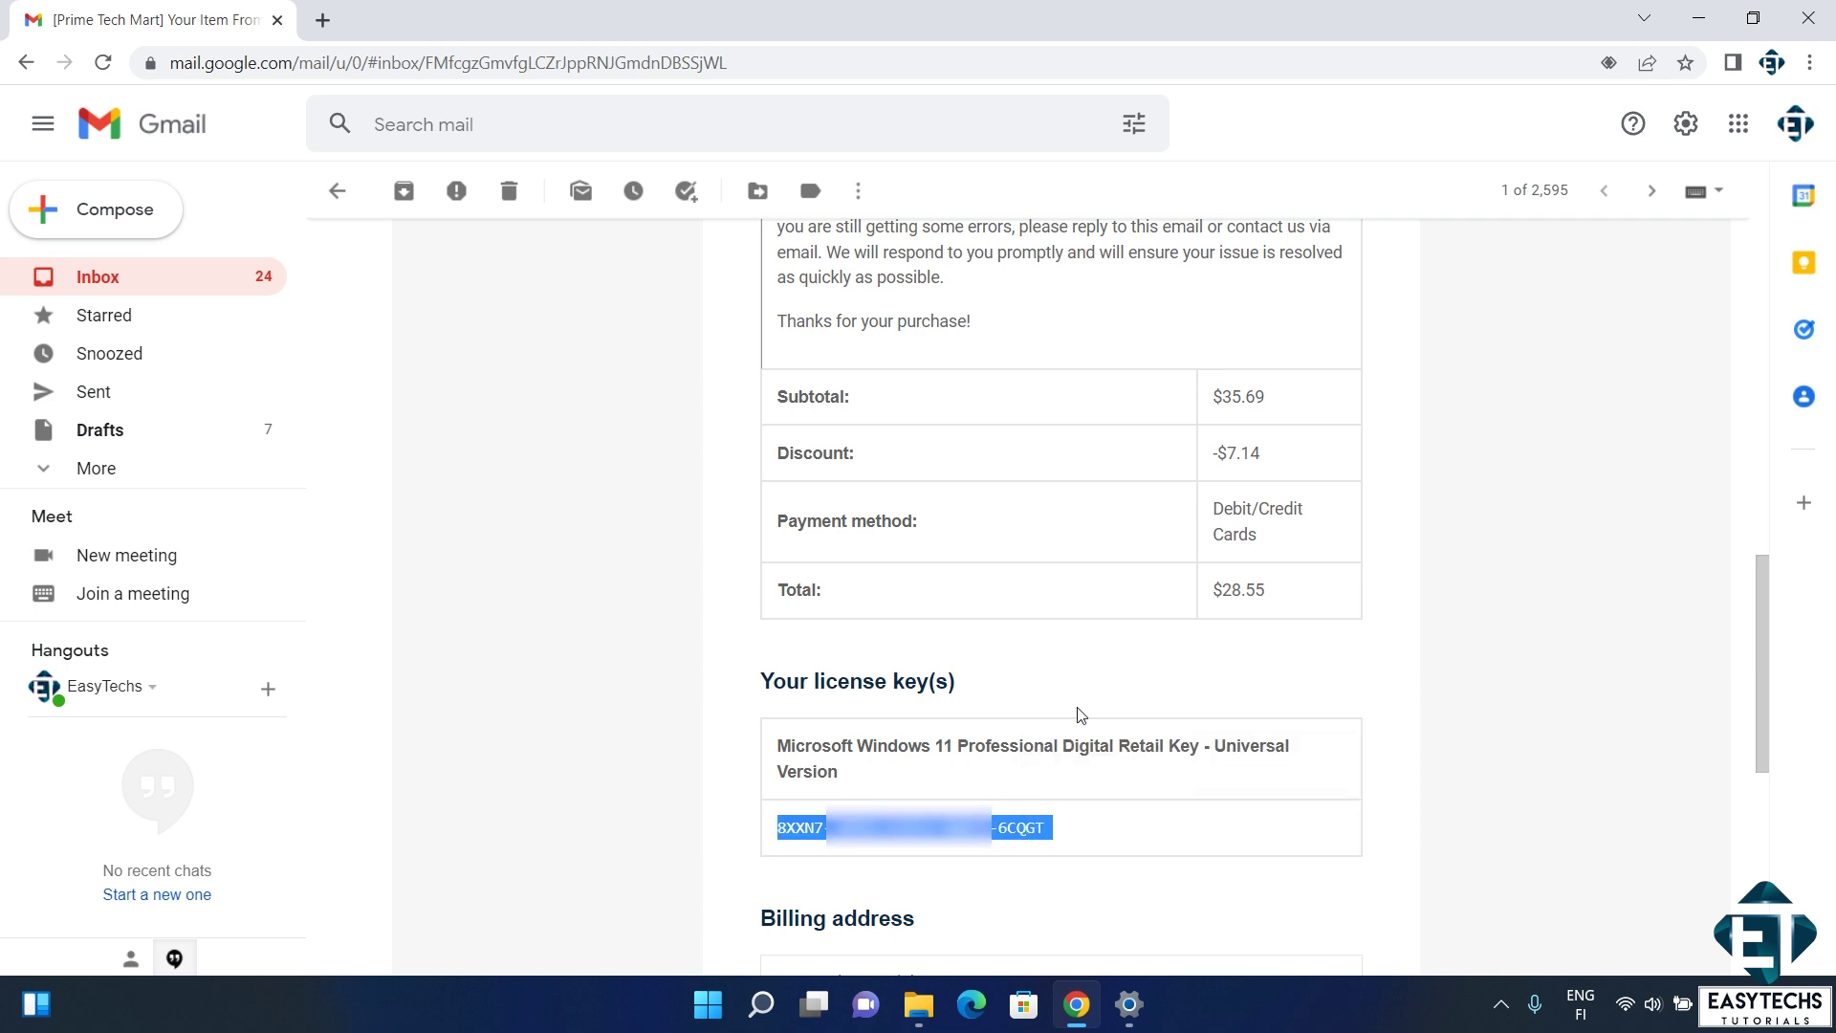
Step: Return to Settings, paste the copied license key as the product key and submit it
left_click(1129, 1005)
right_click(570, 516)
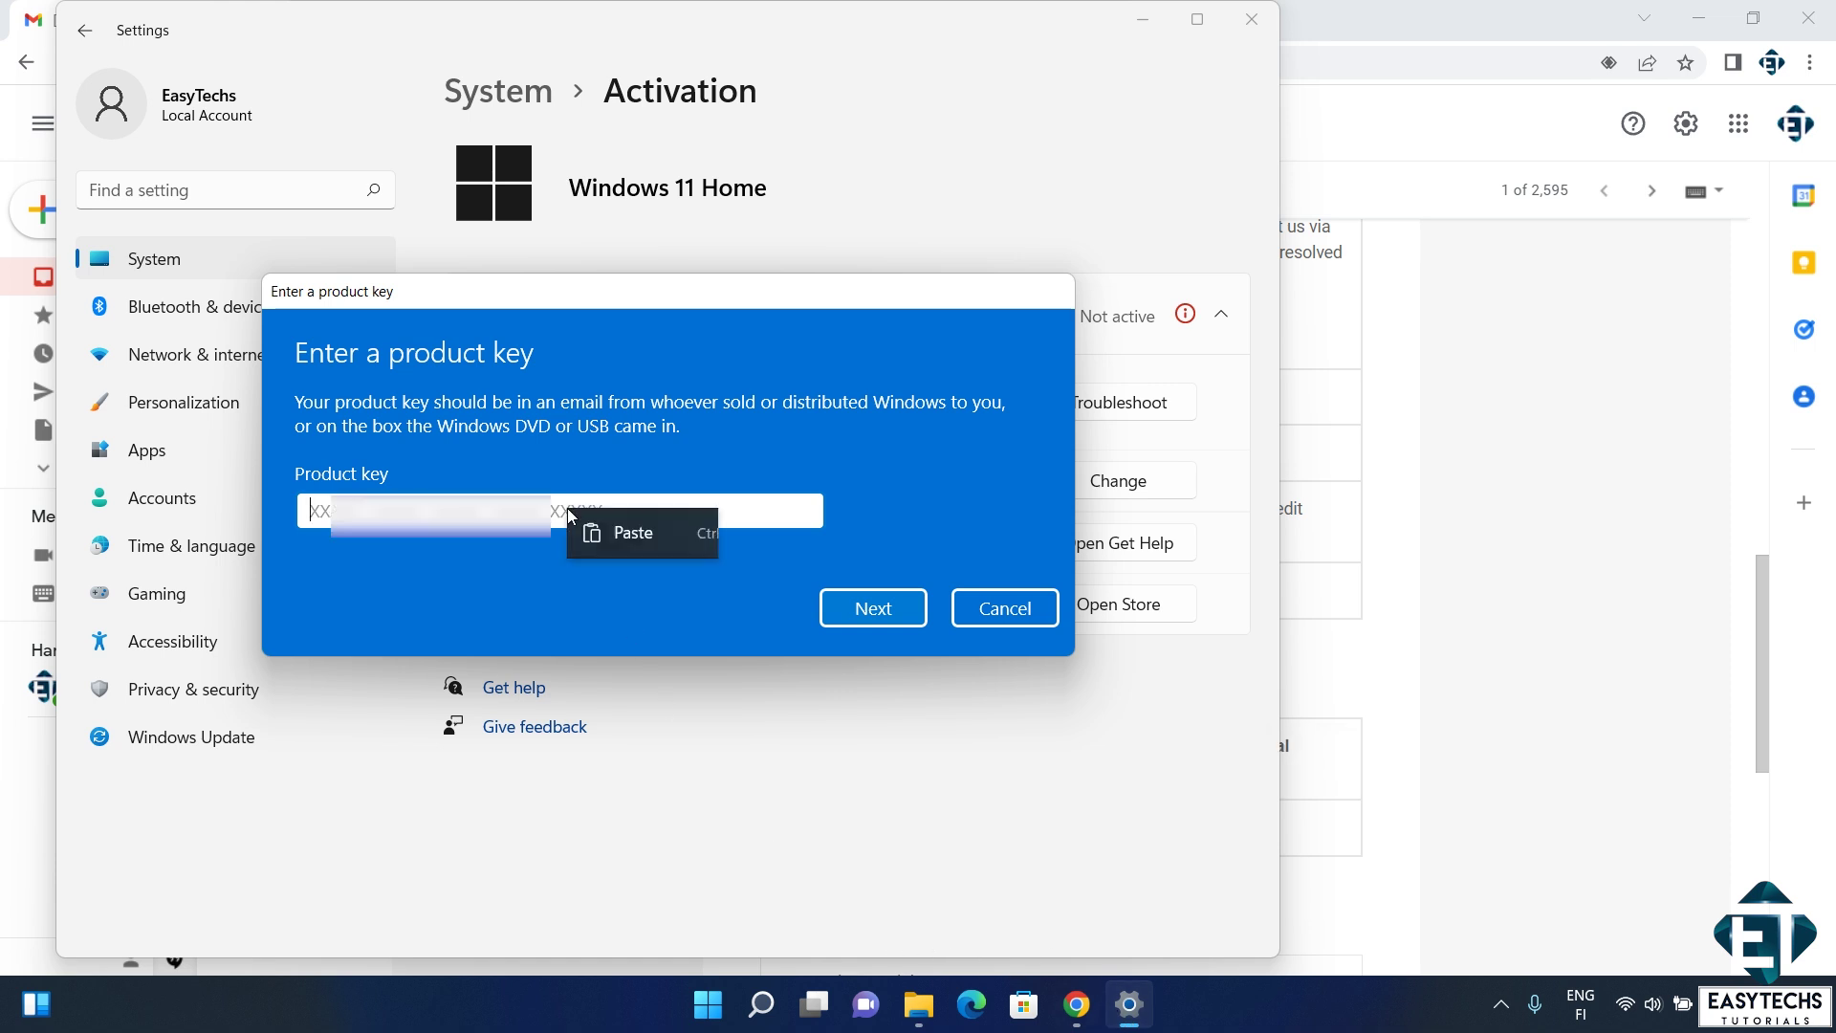
left_click(588, 531)
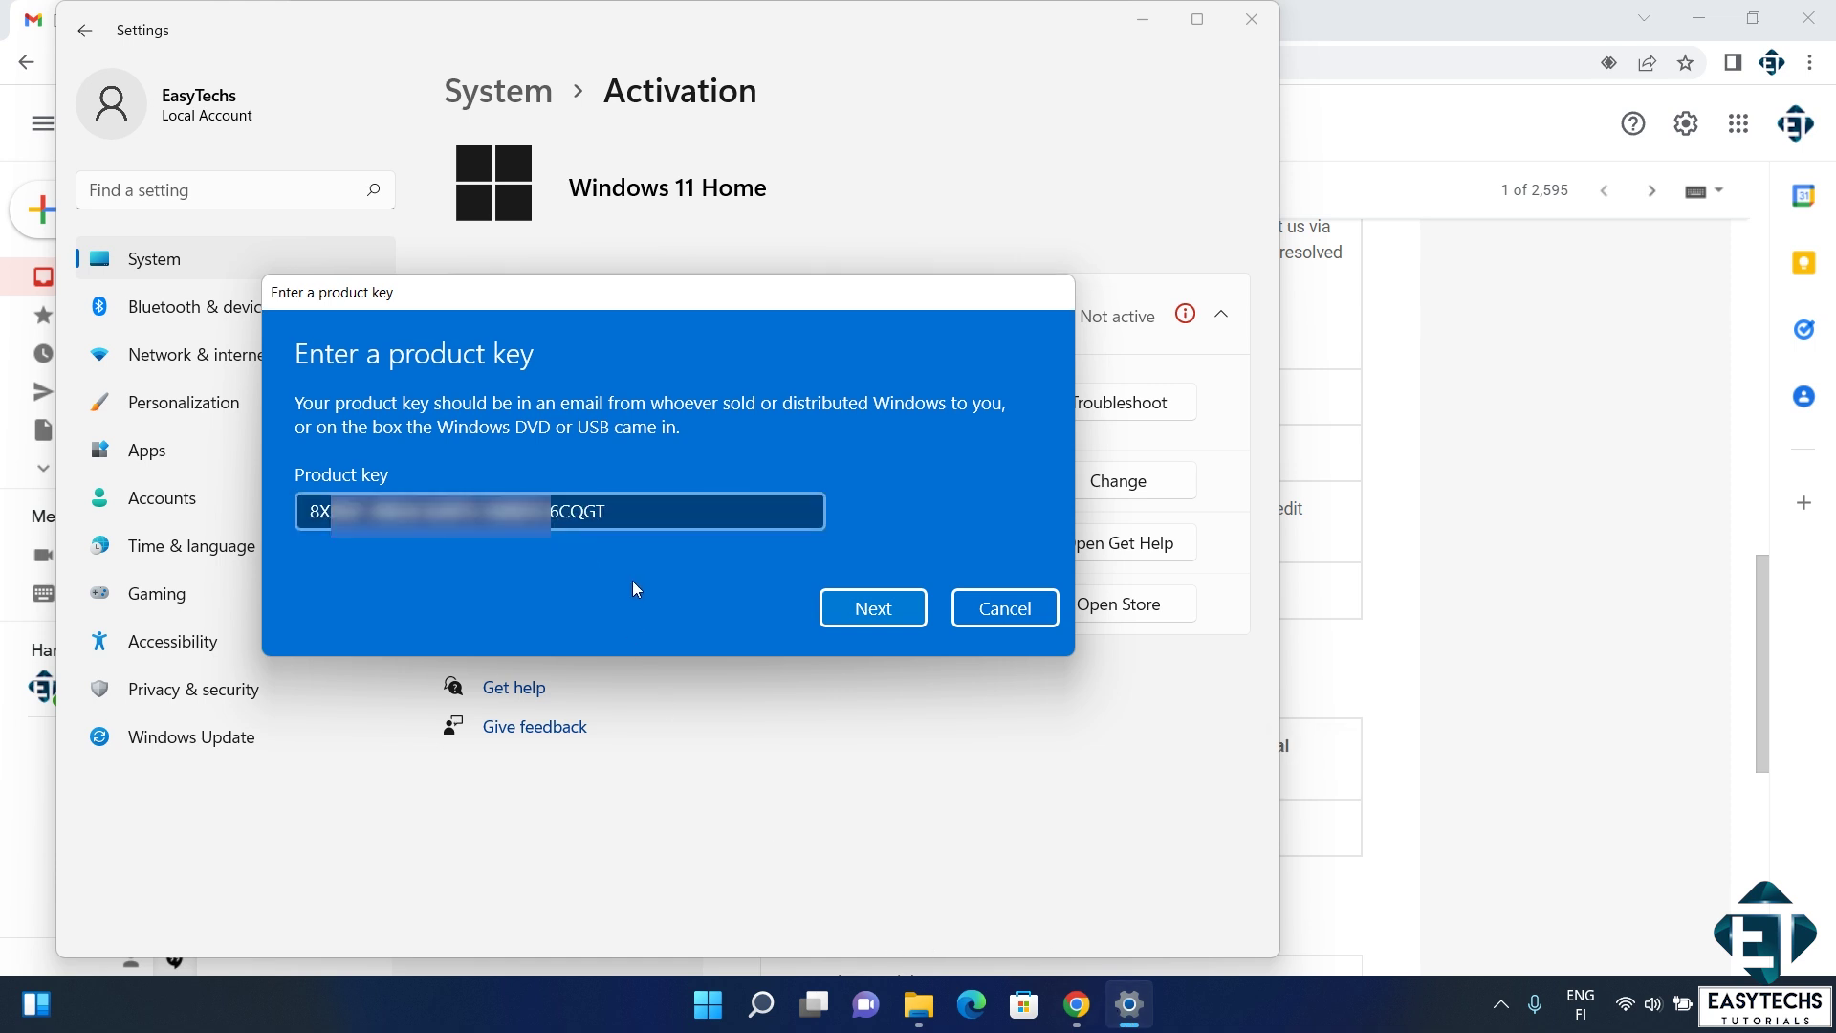
left_click(840, 616)
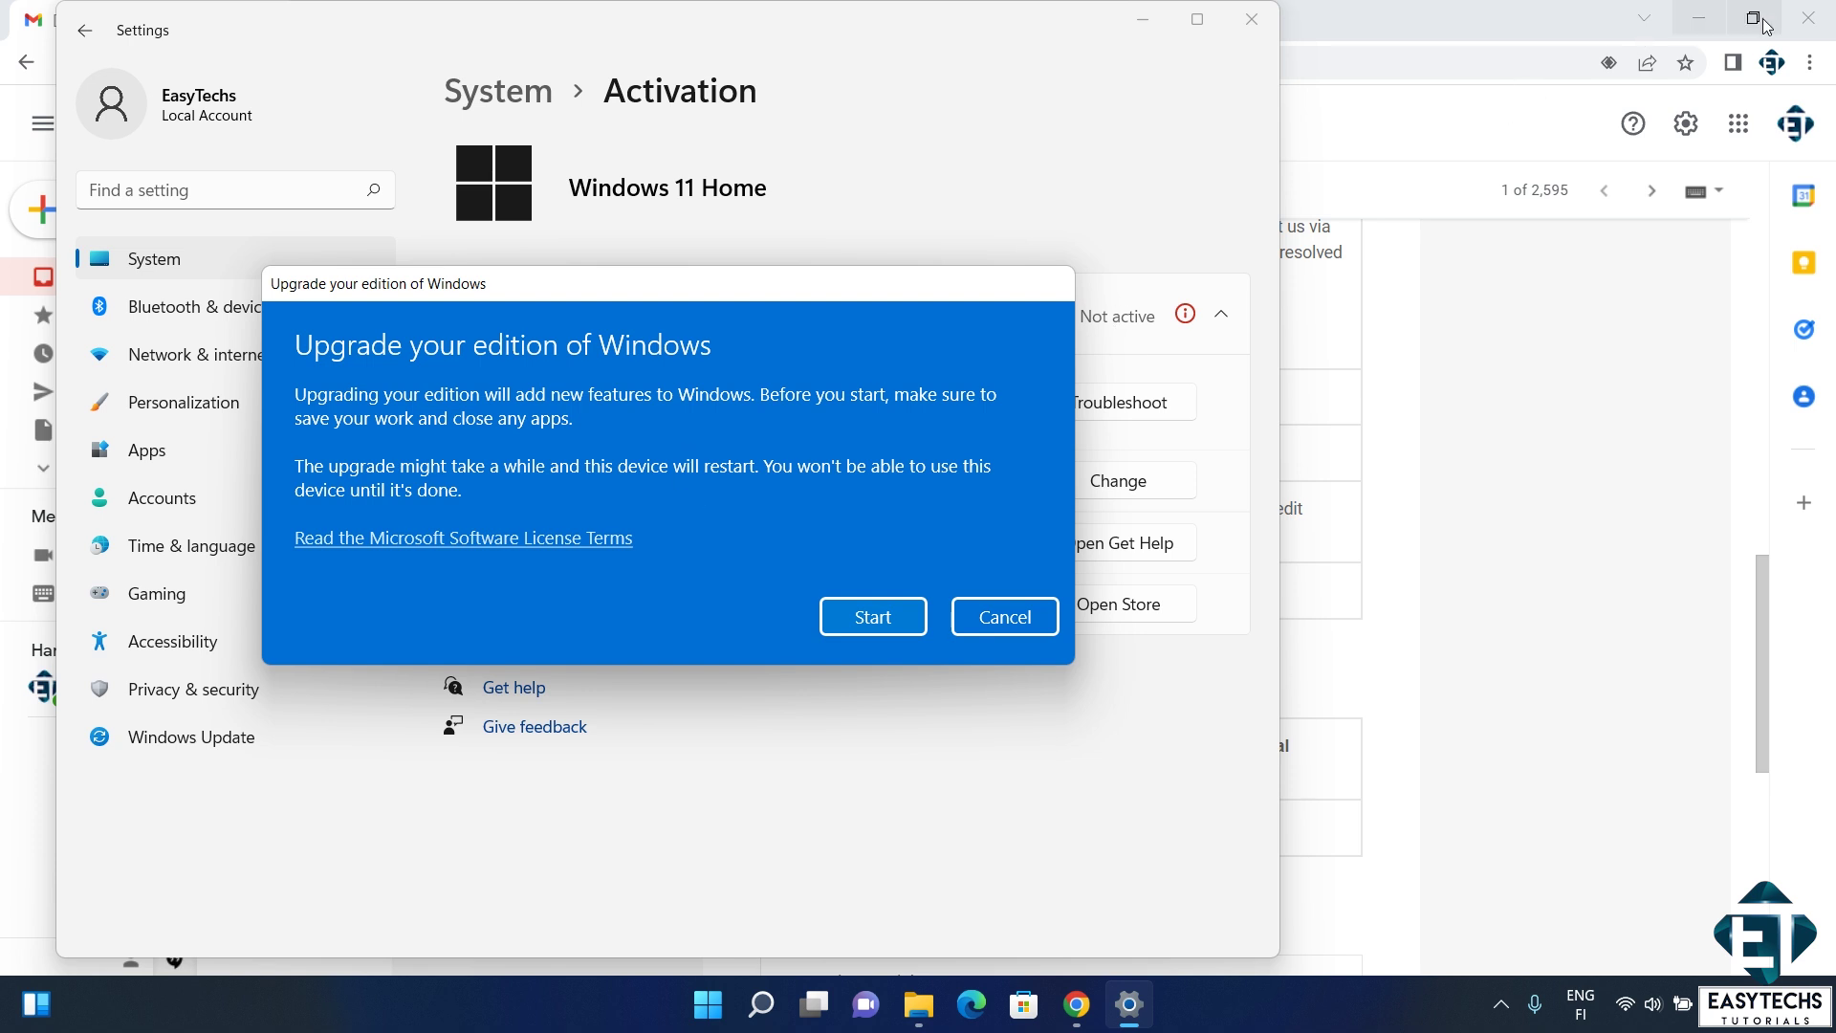
Step: Close the browser and File Explorer windows and start the Windows edition upgrade
left_click(1808, 18)
left_click(1487, 225)
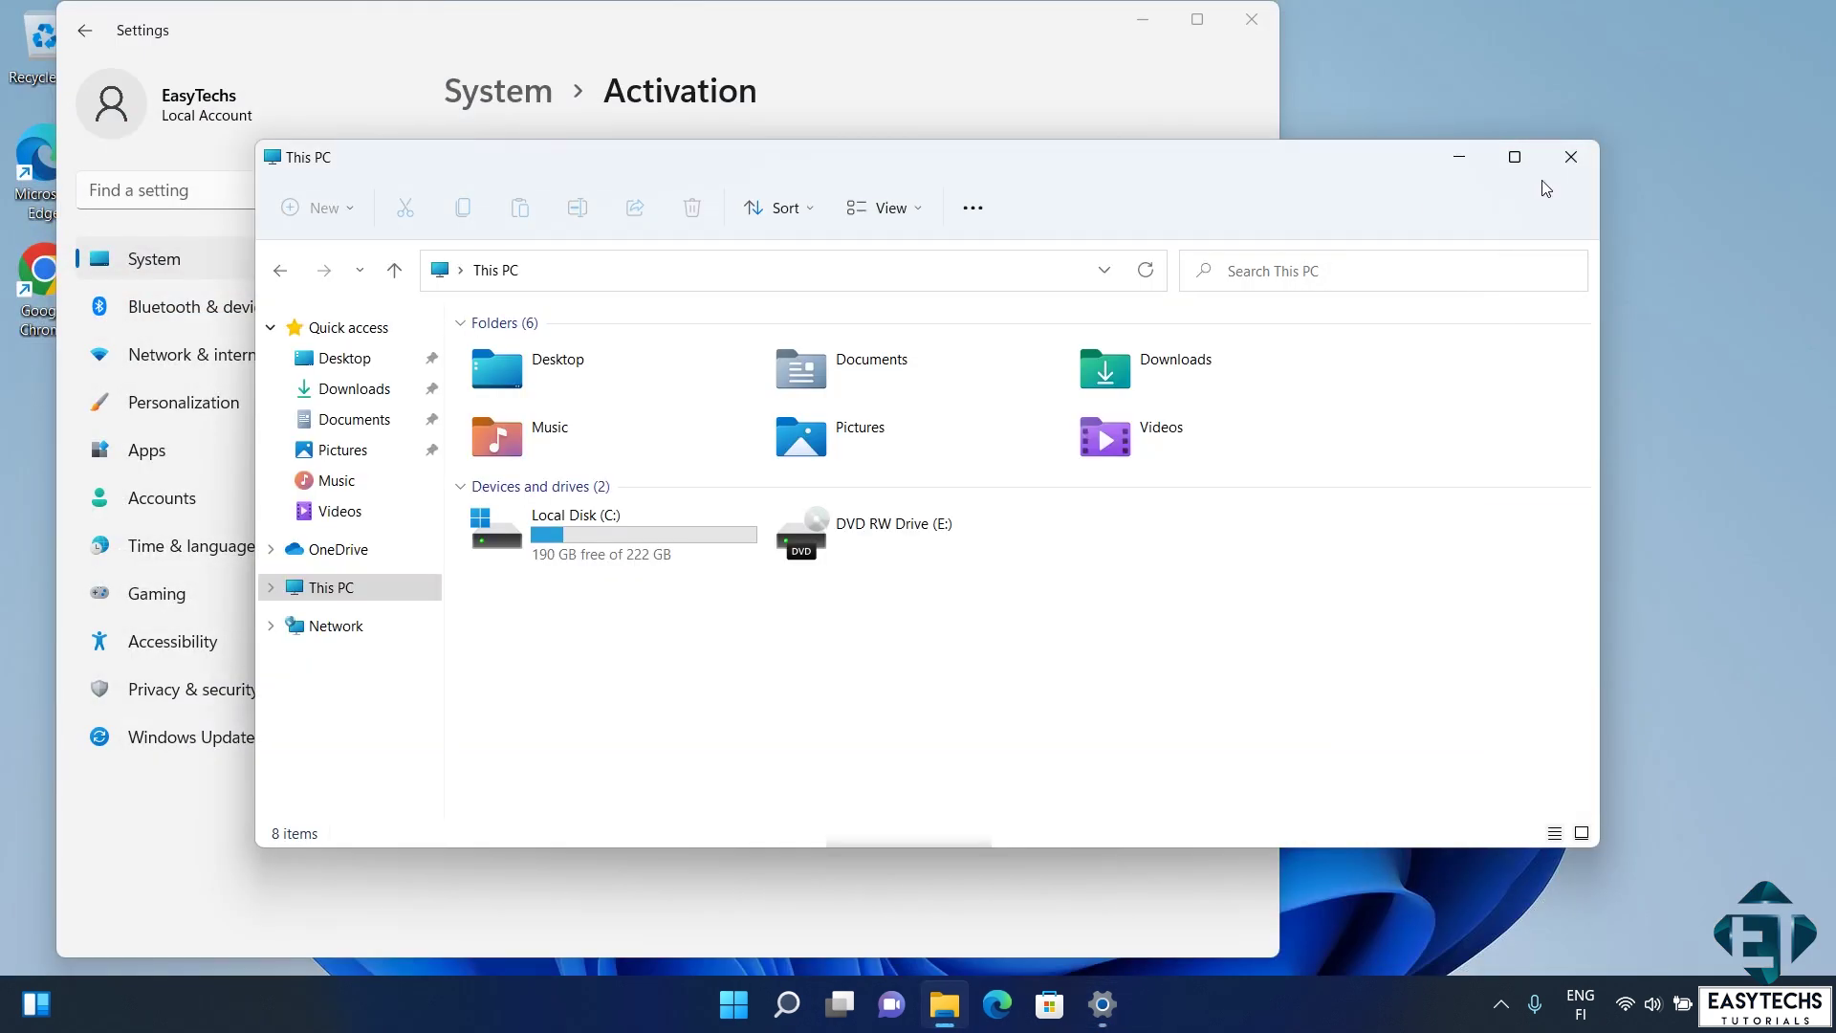
left_click(1548, 179)
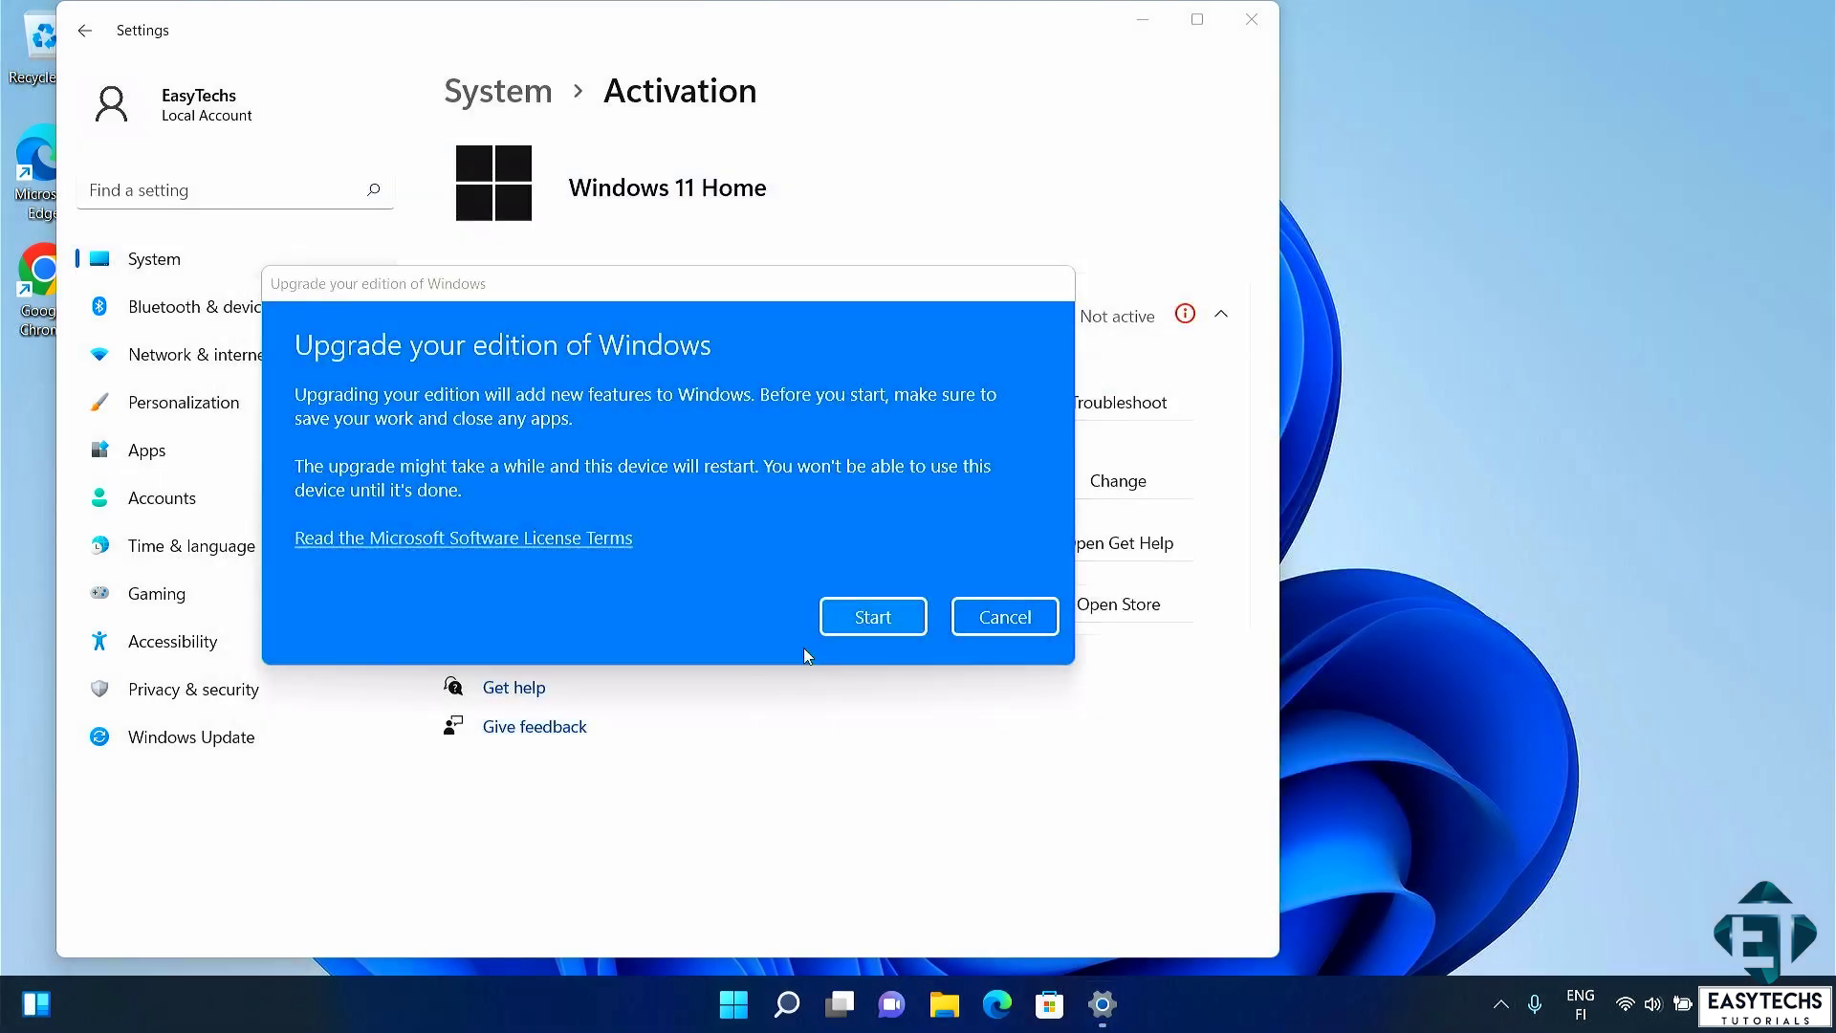
left_click(859, 622)
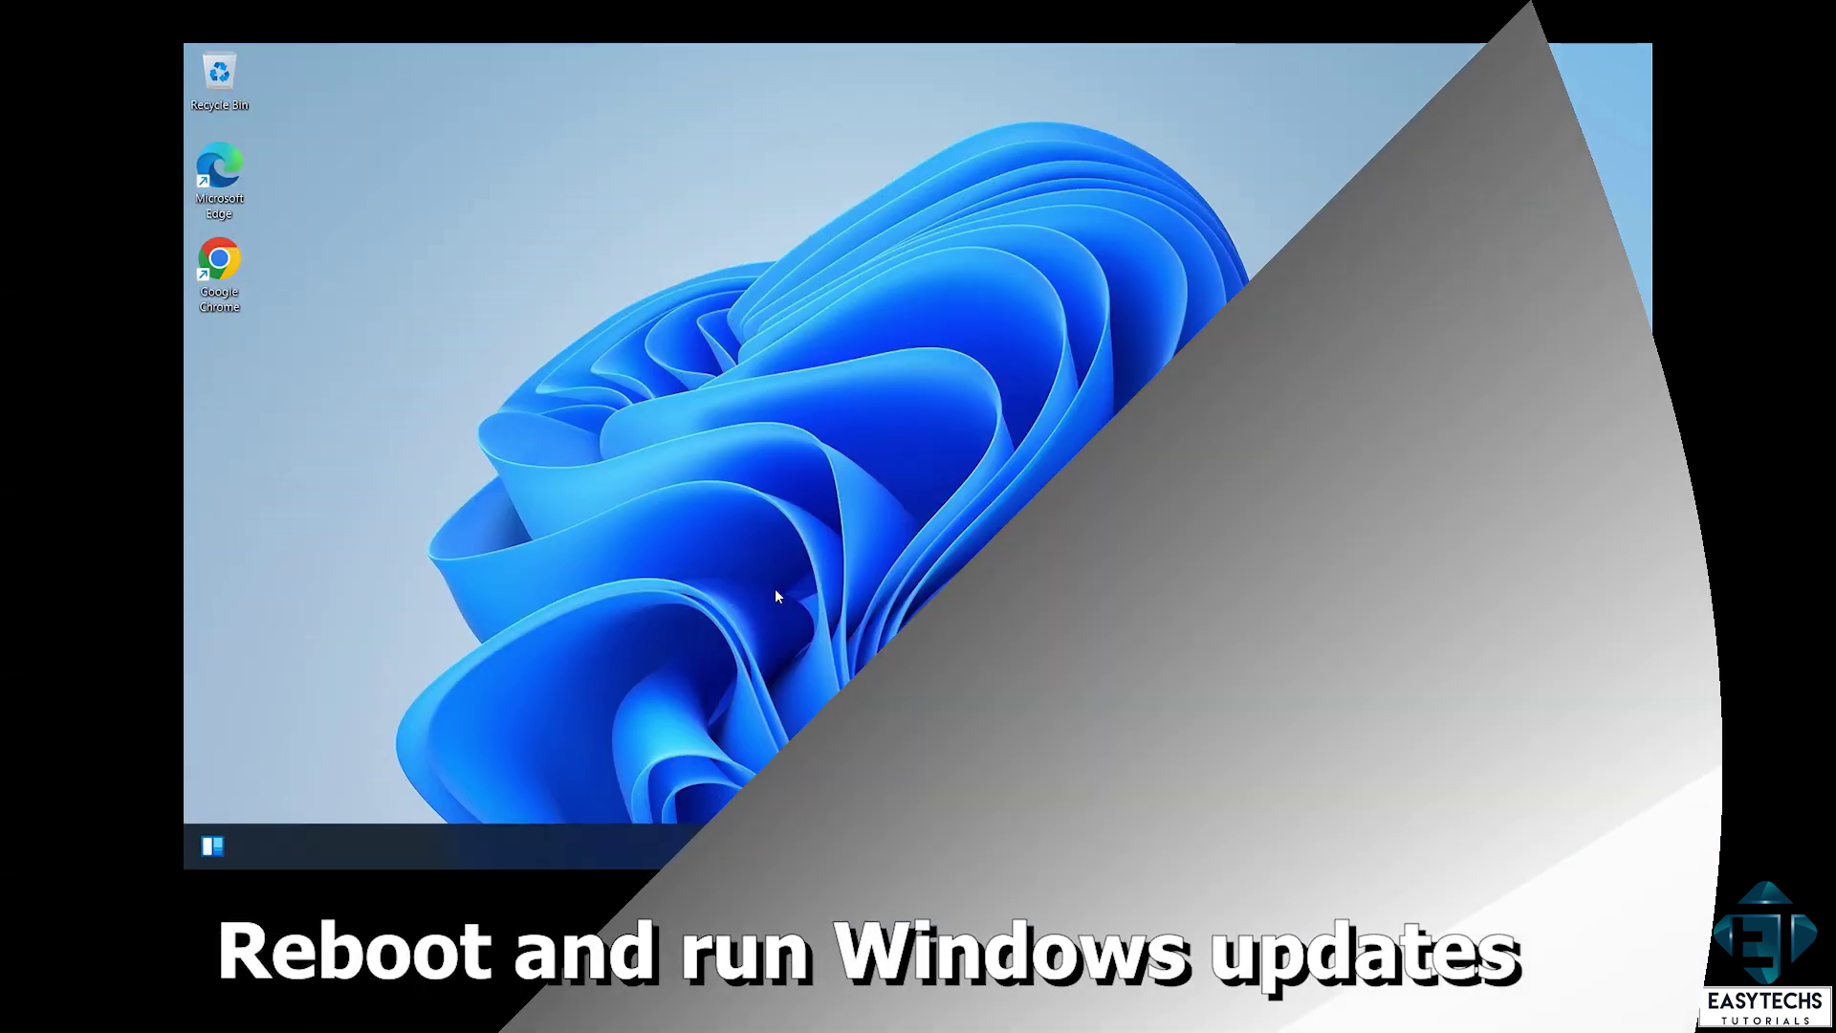
Step: Find the Windows Update settings by searching for "update" and check for updates
key("super")
type("update")
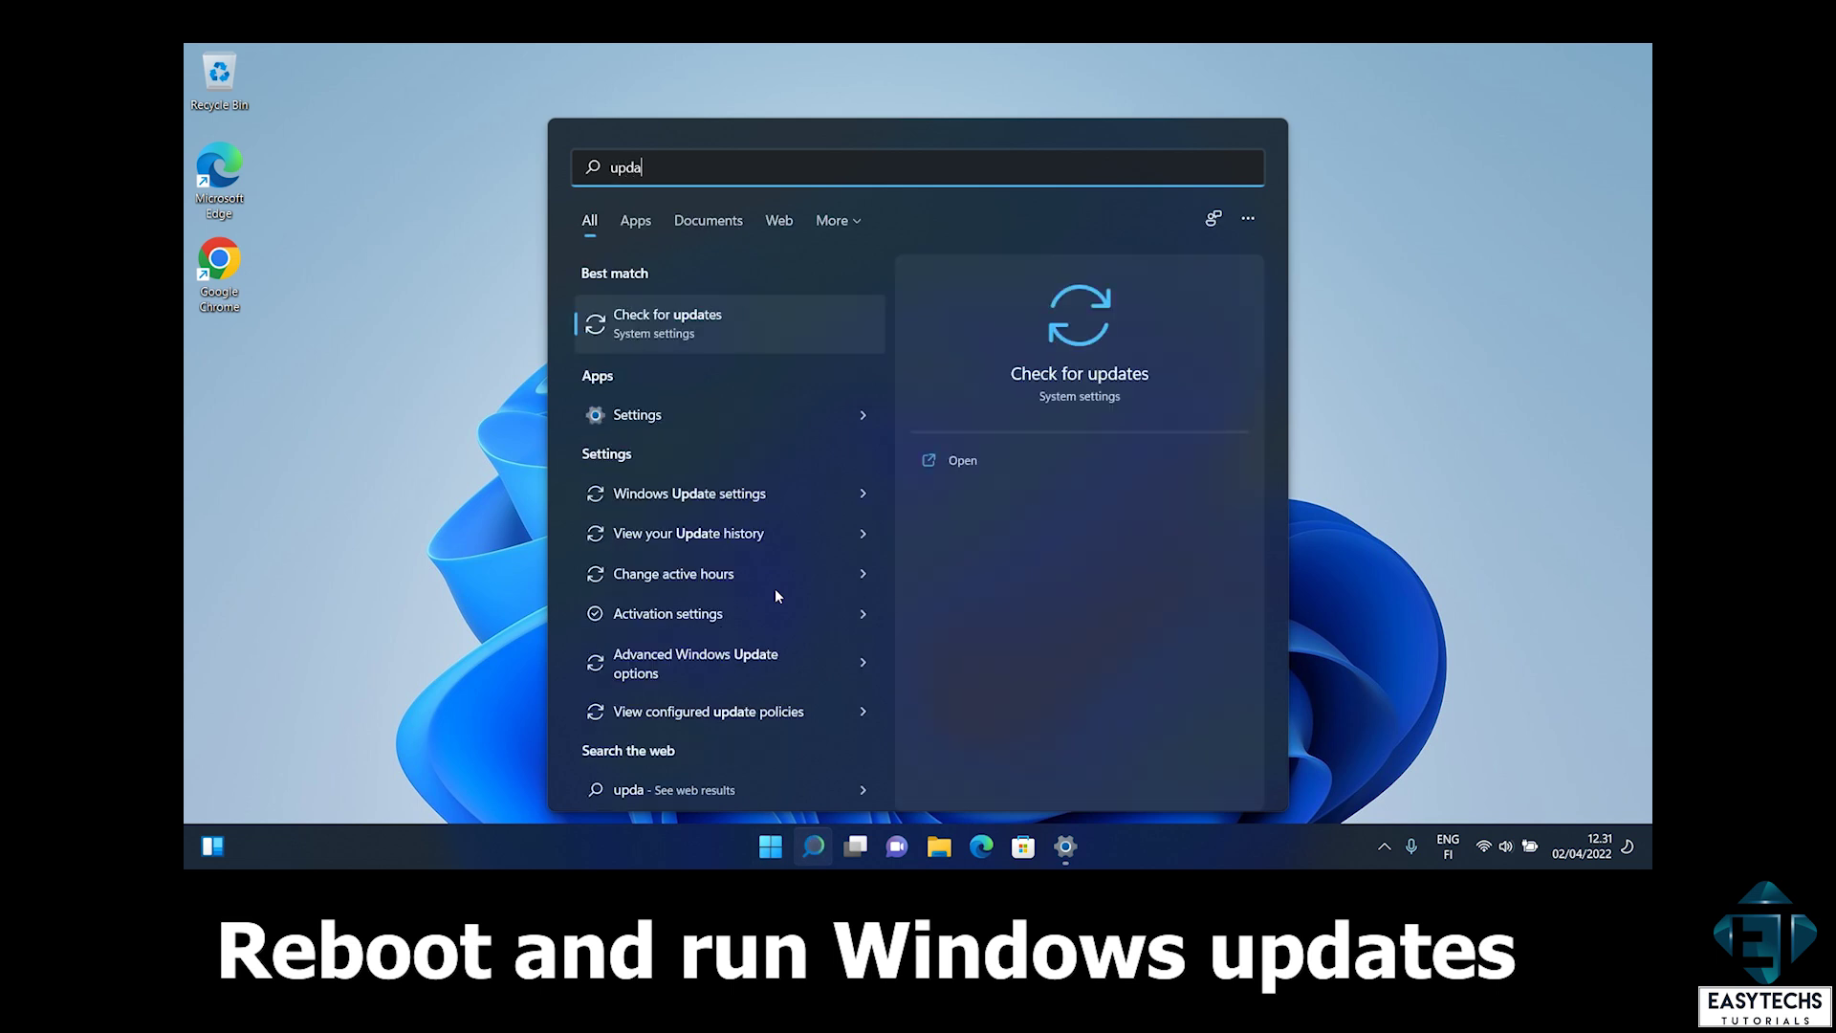
left_click(681, 291)
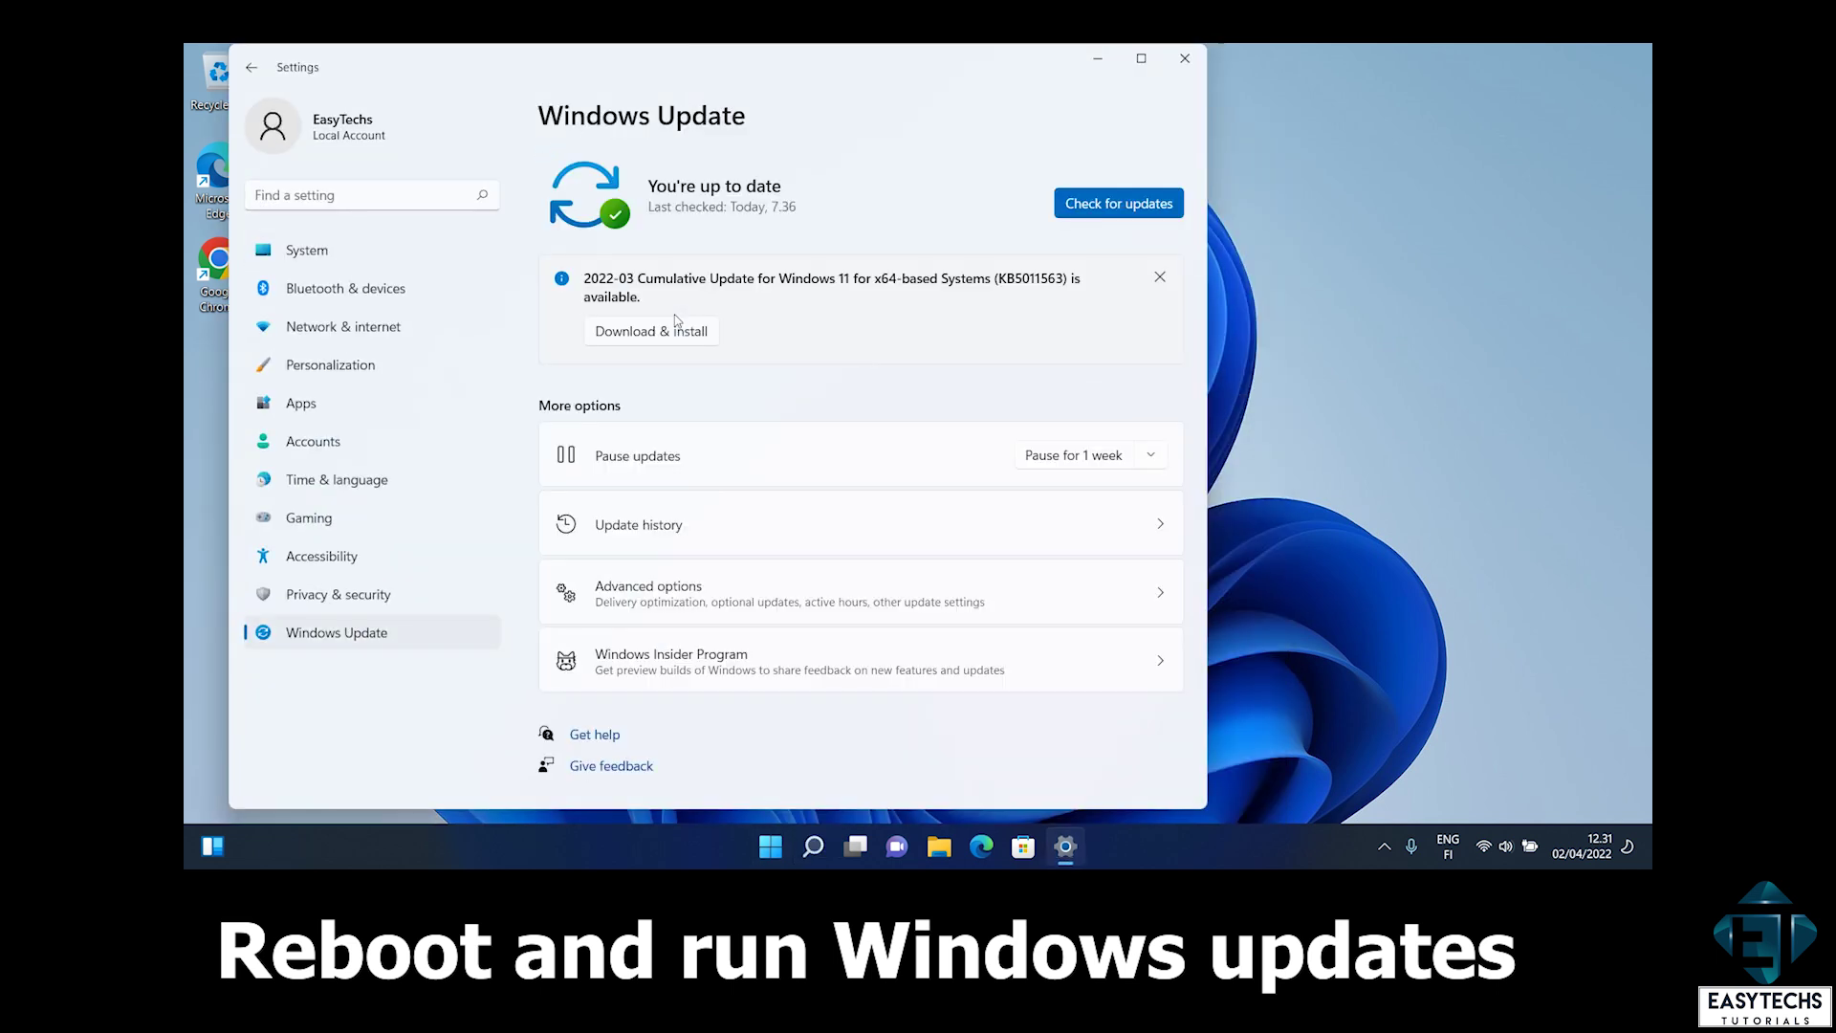
left_click(1098, 212)
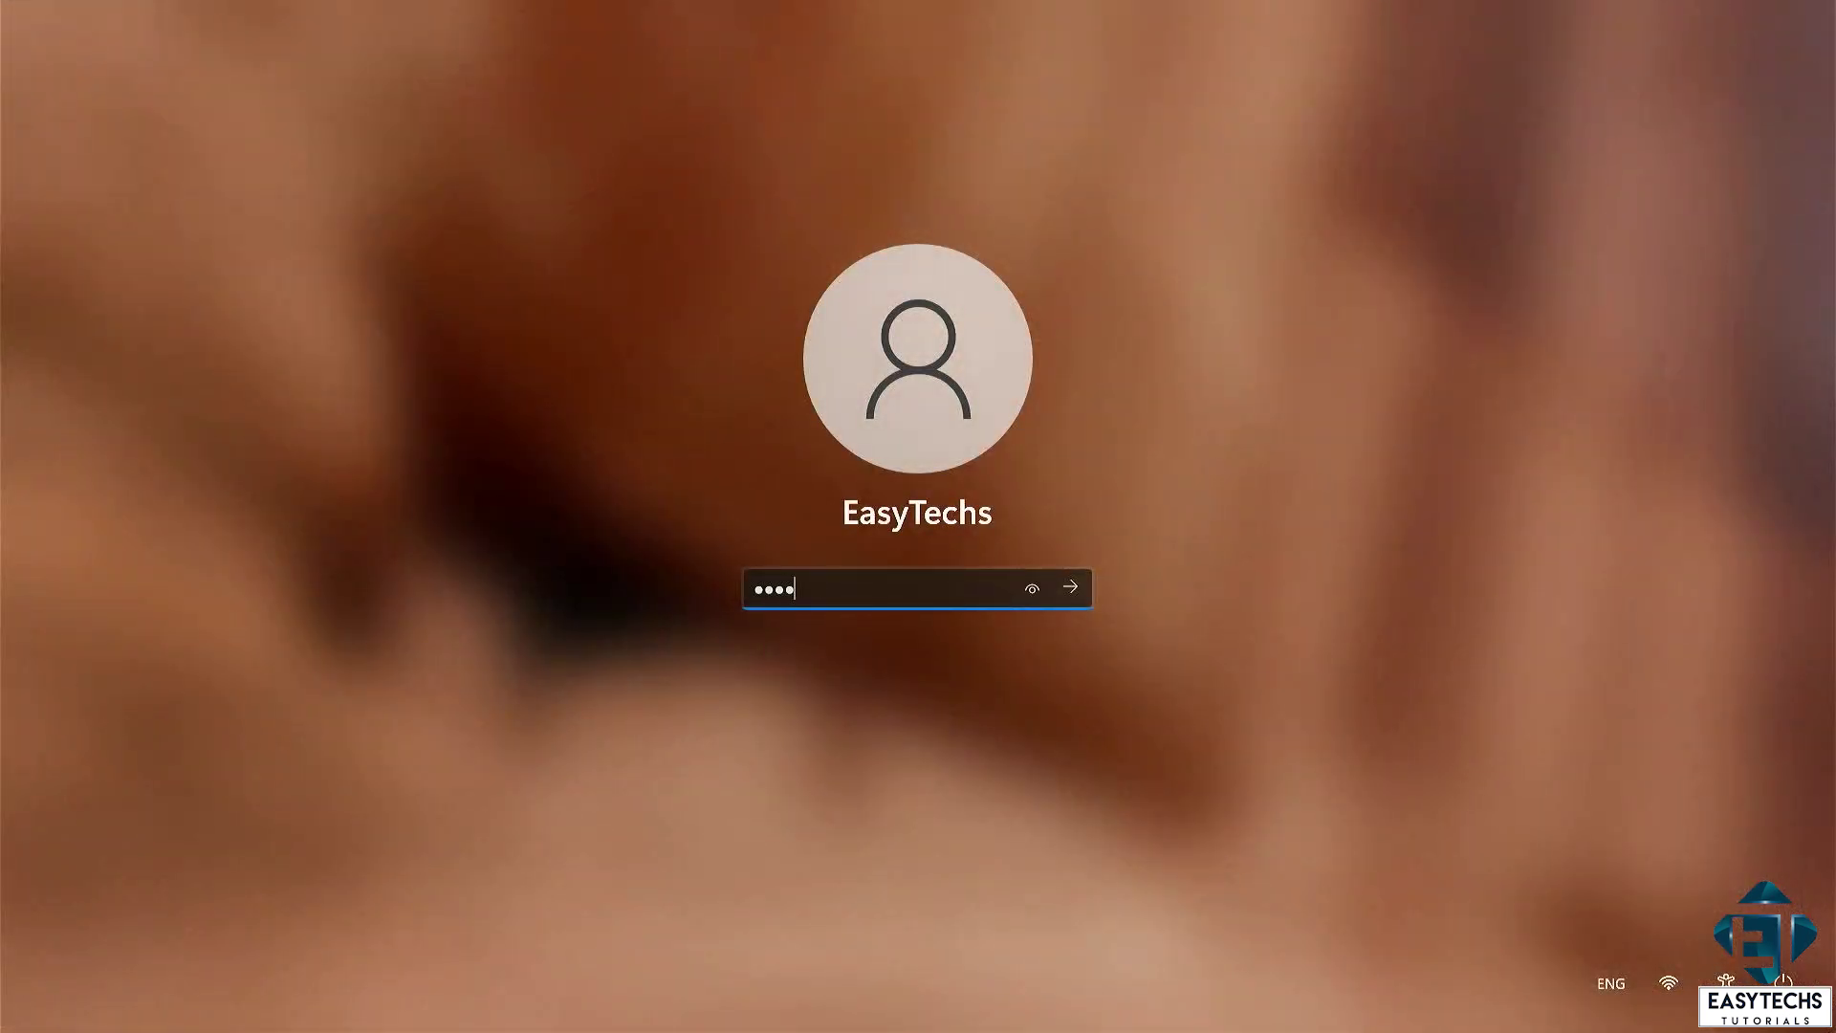
Step: Sign in to Windows with the account password and open the properties of This PC from File Explorer
type("•")
key("Return")
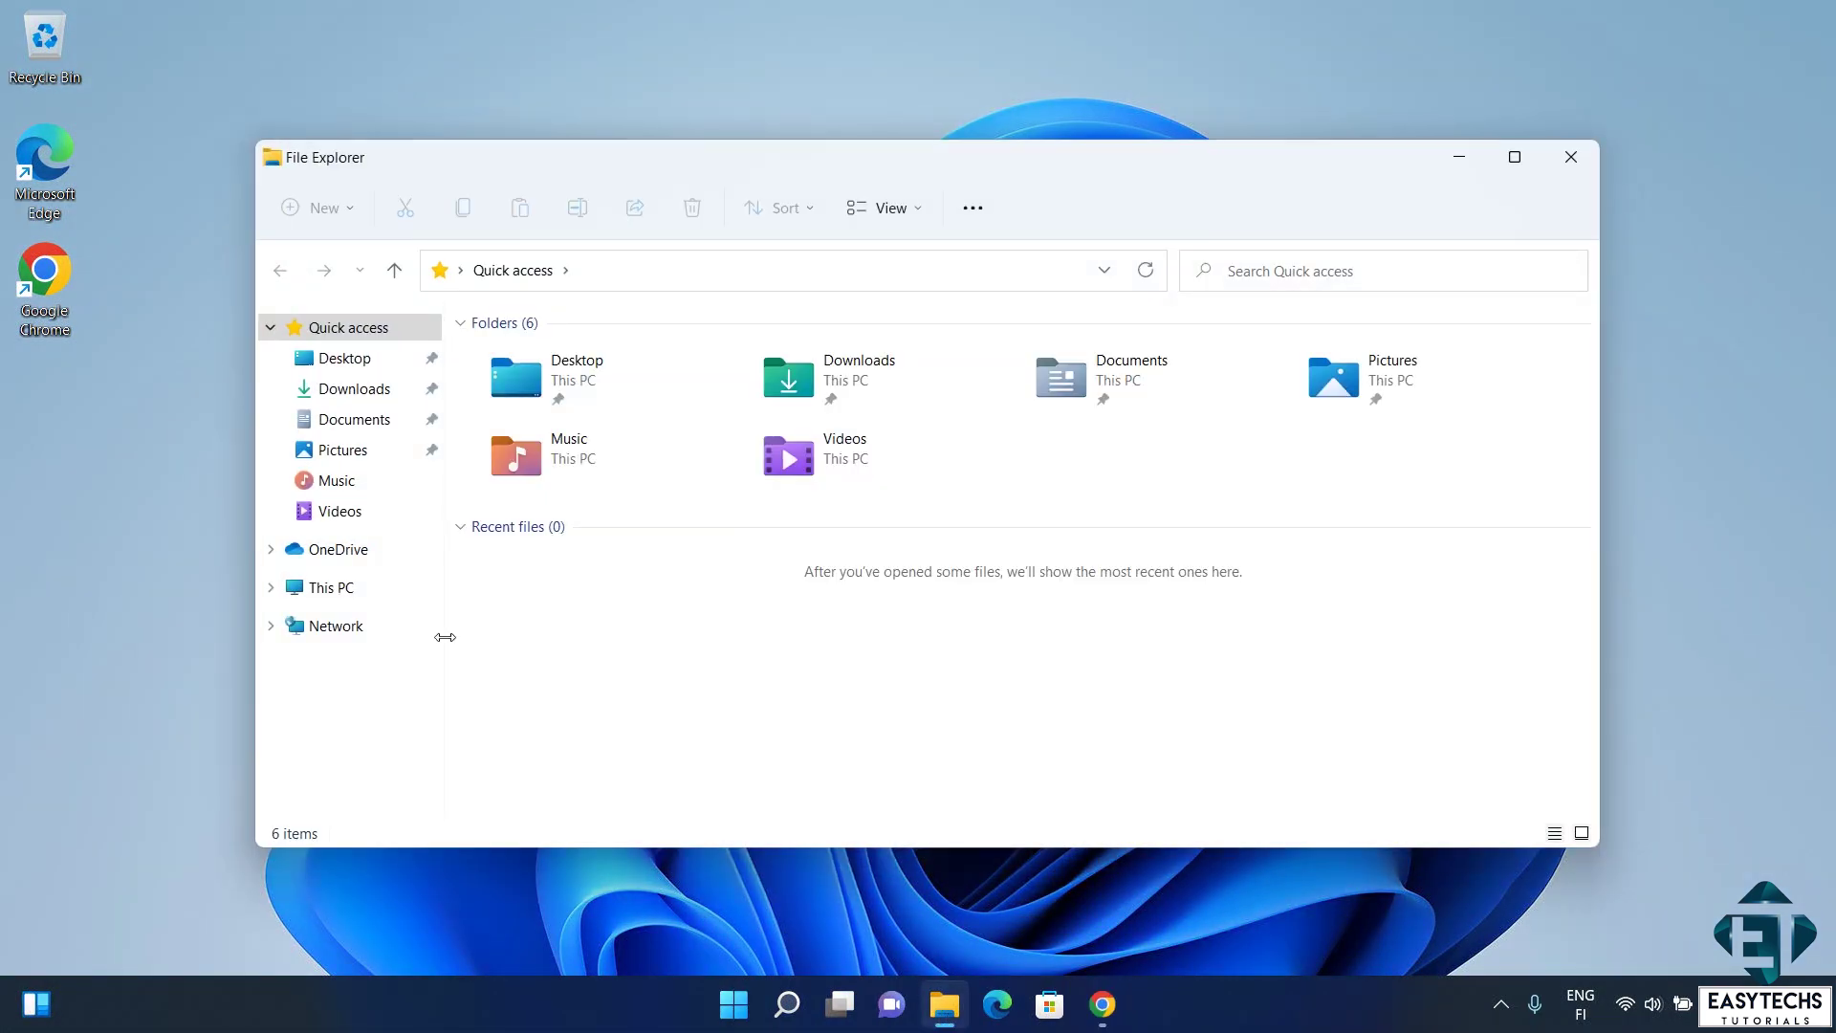
left_click(335, 587)
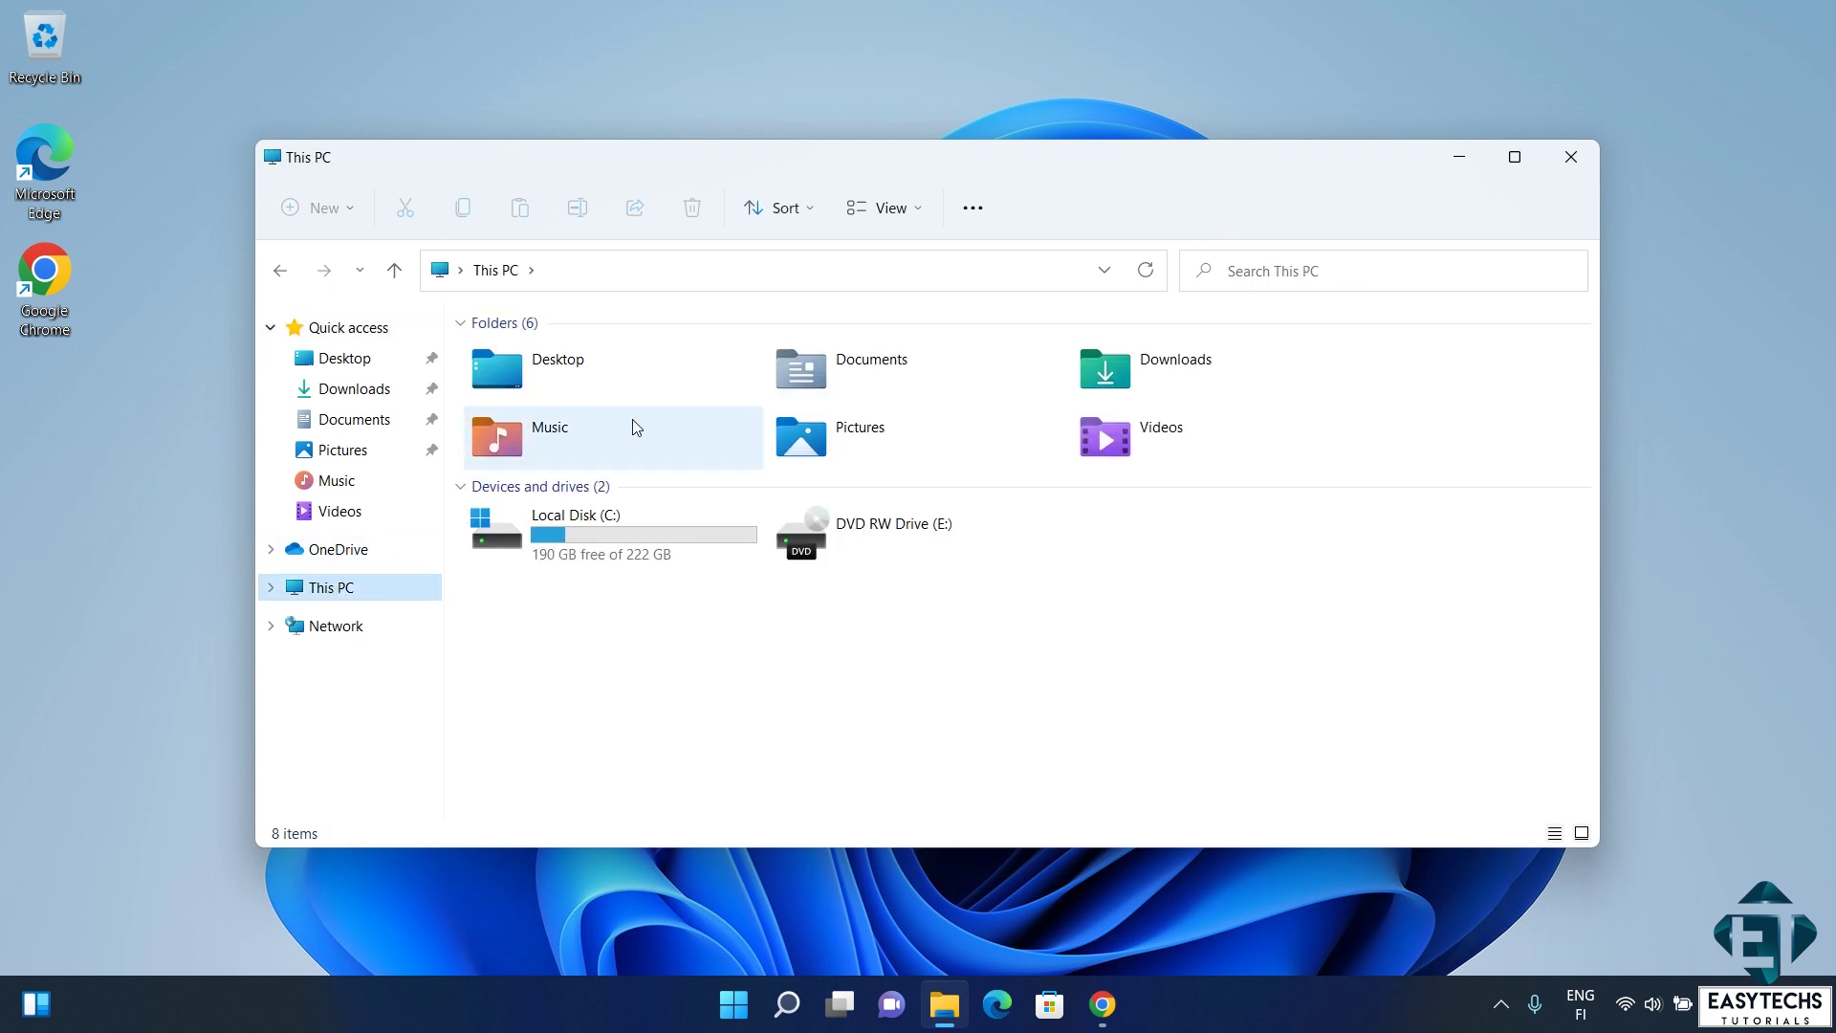
left_click(974, 218)
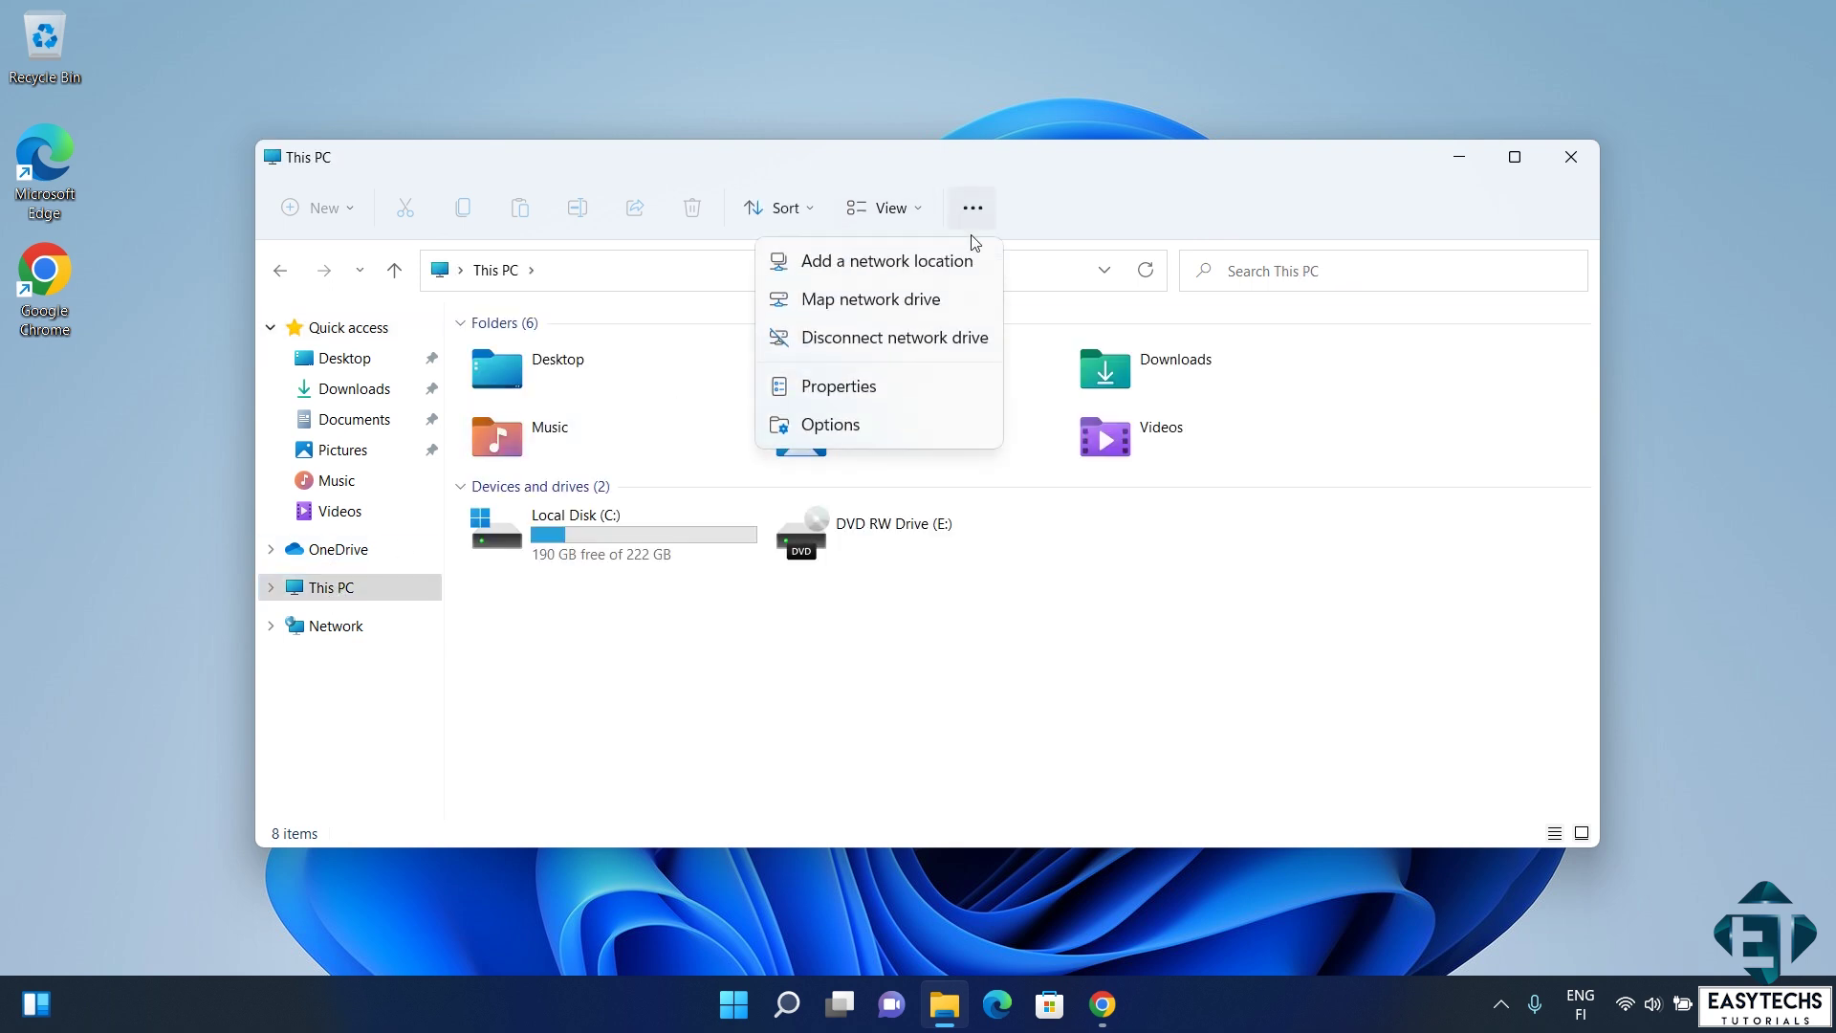
left_click(888, 396)
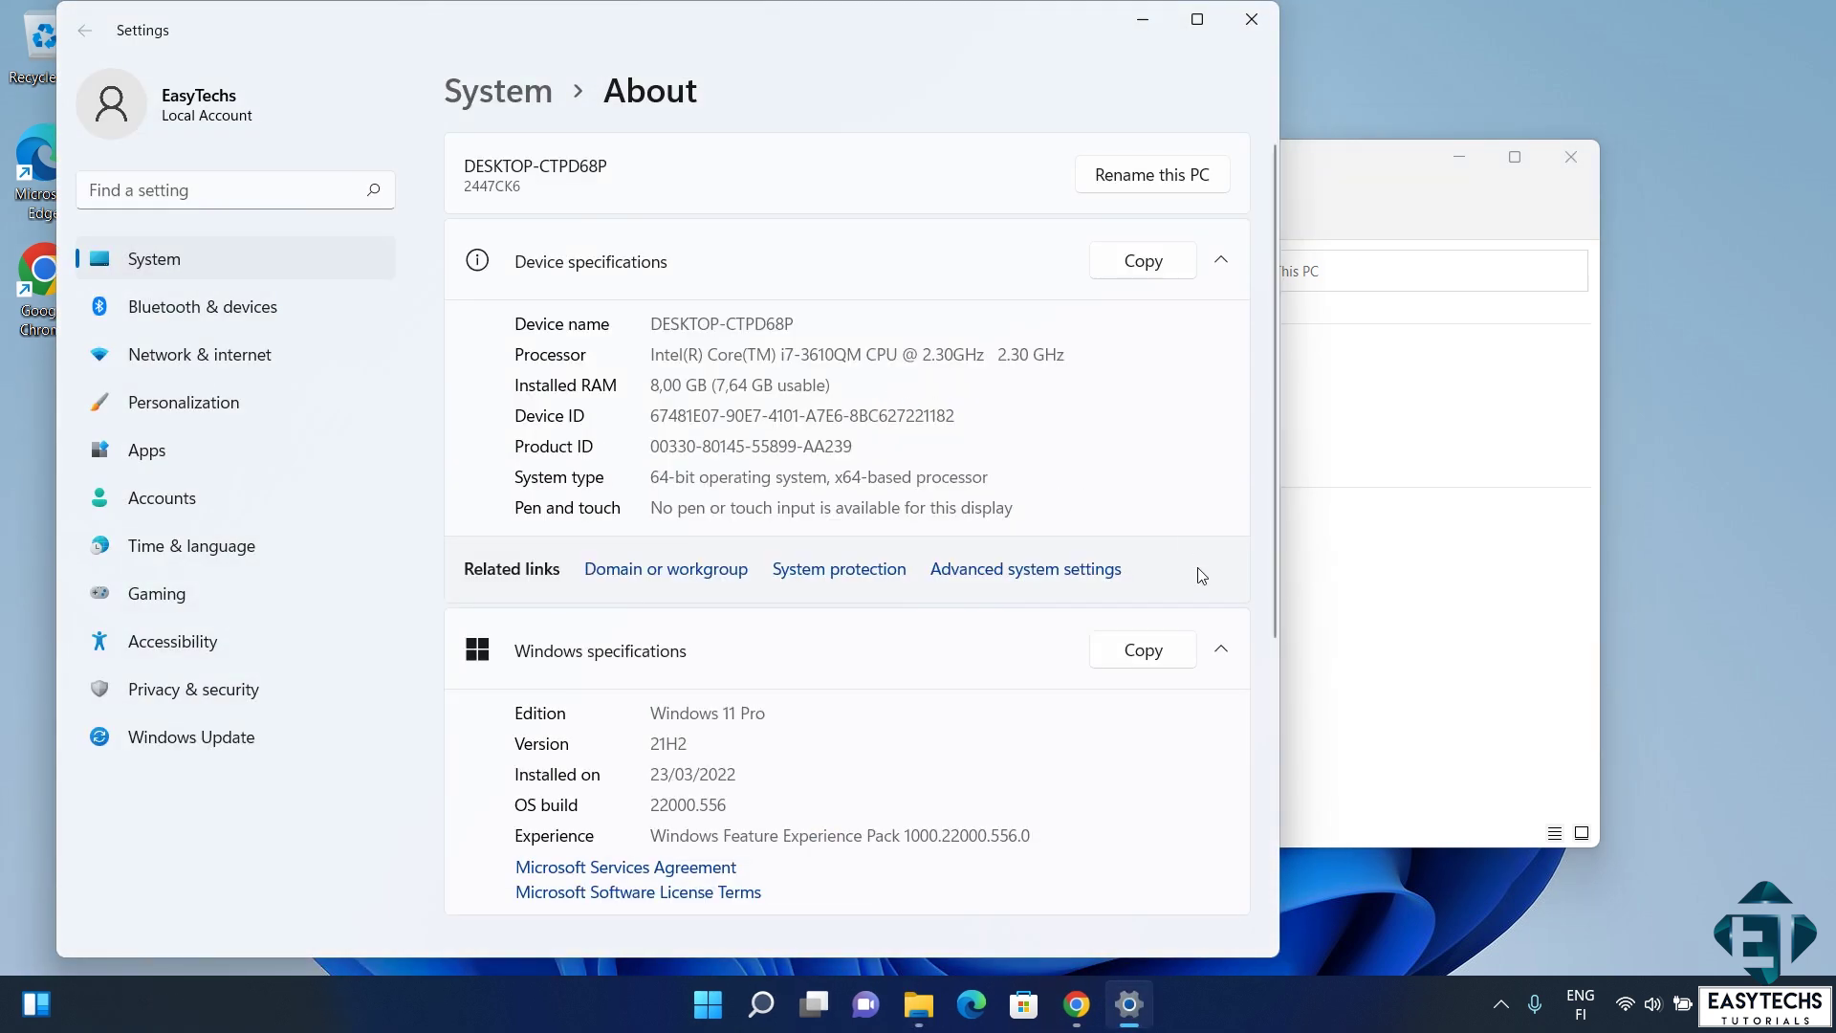
Step: Check the edition in the Windows specifications and the activation state in the product key and activation settings, and close Settings
scroll(772, 409, "down", 3)
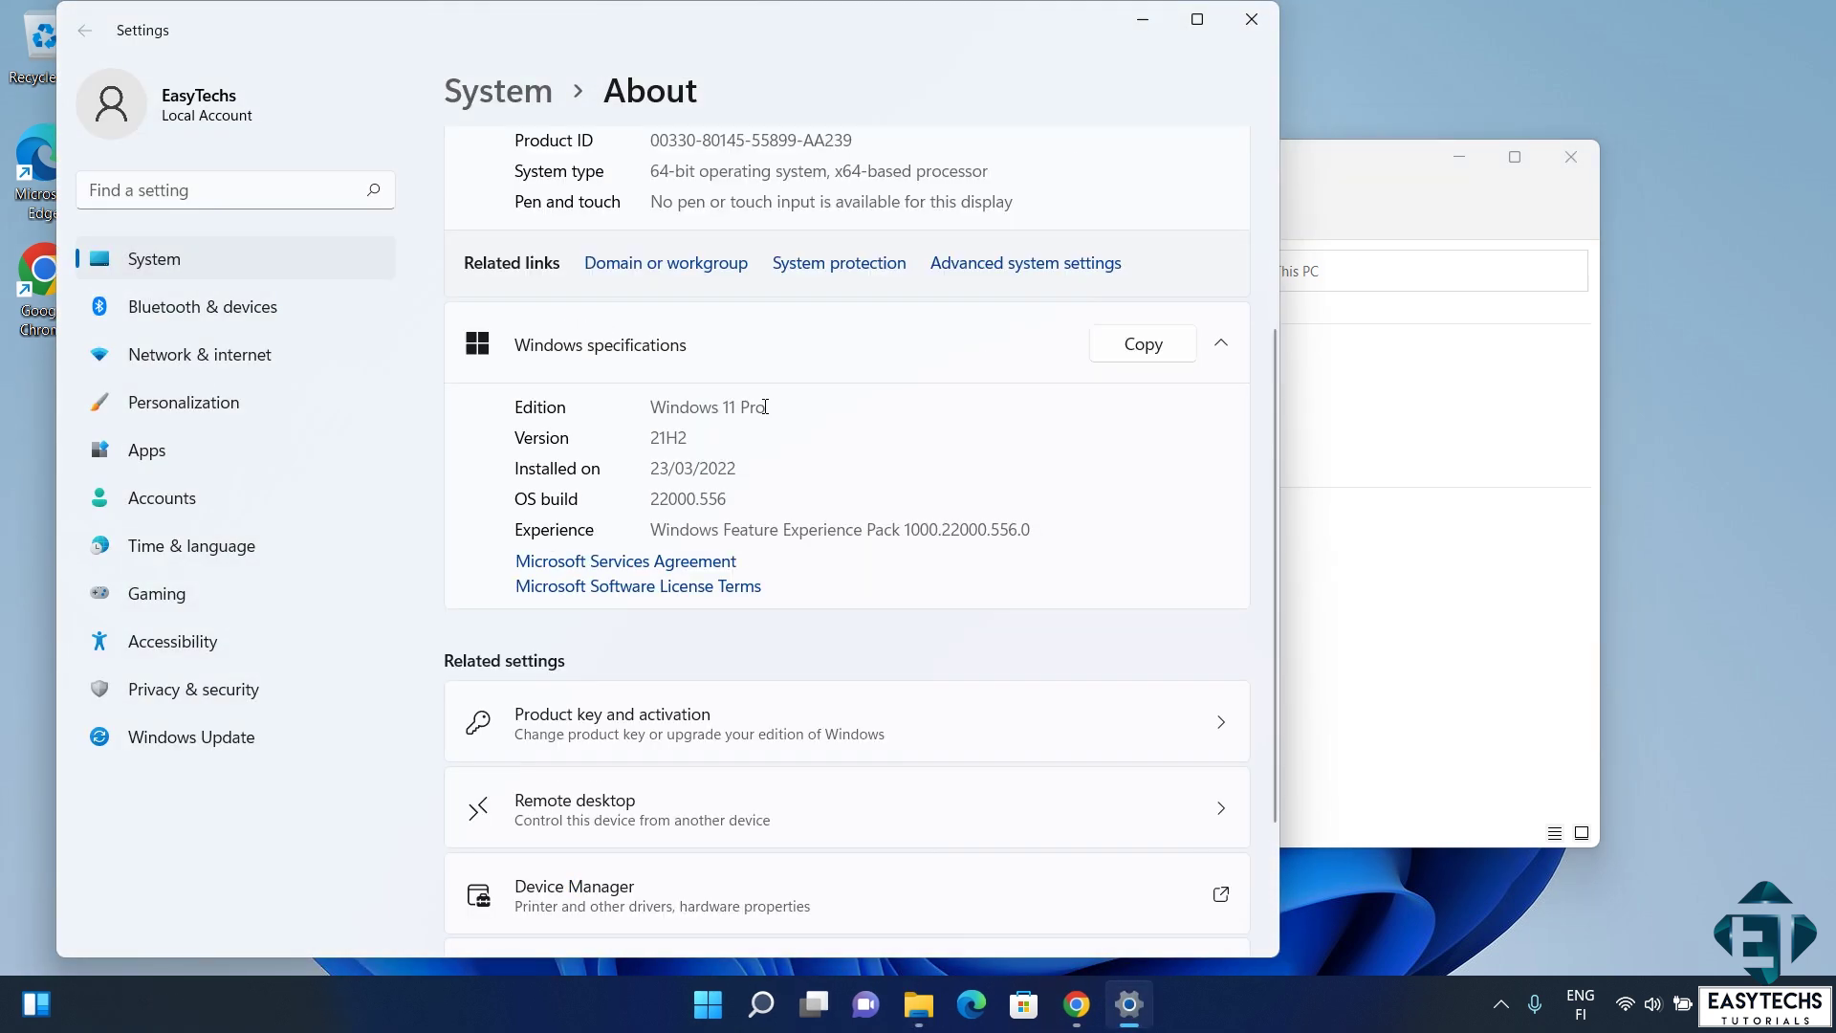
left_click_drag(765, 406, 651, 409)
left_click(869, 441)
left_click(851, 732)
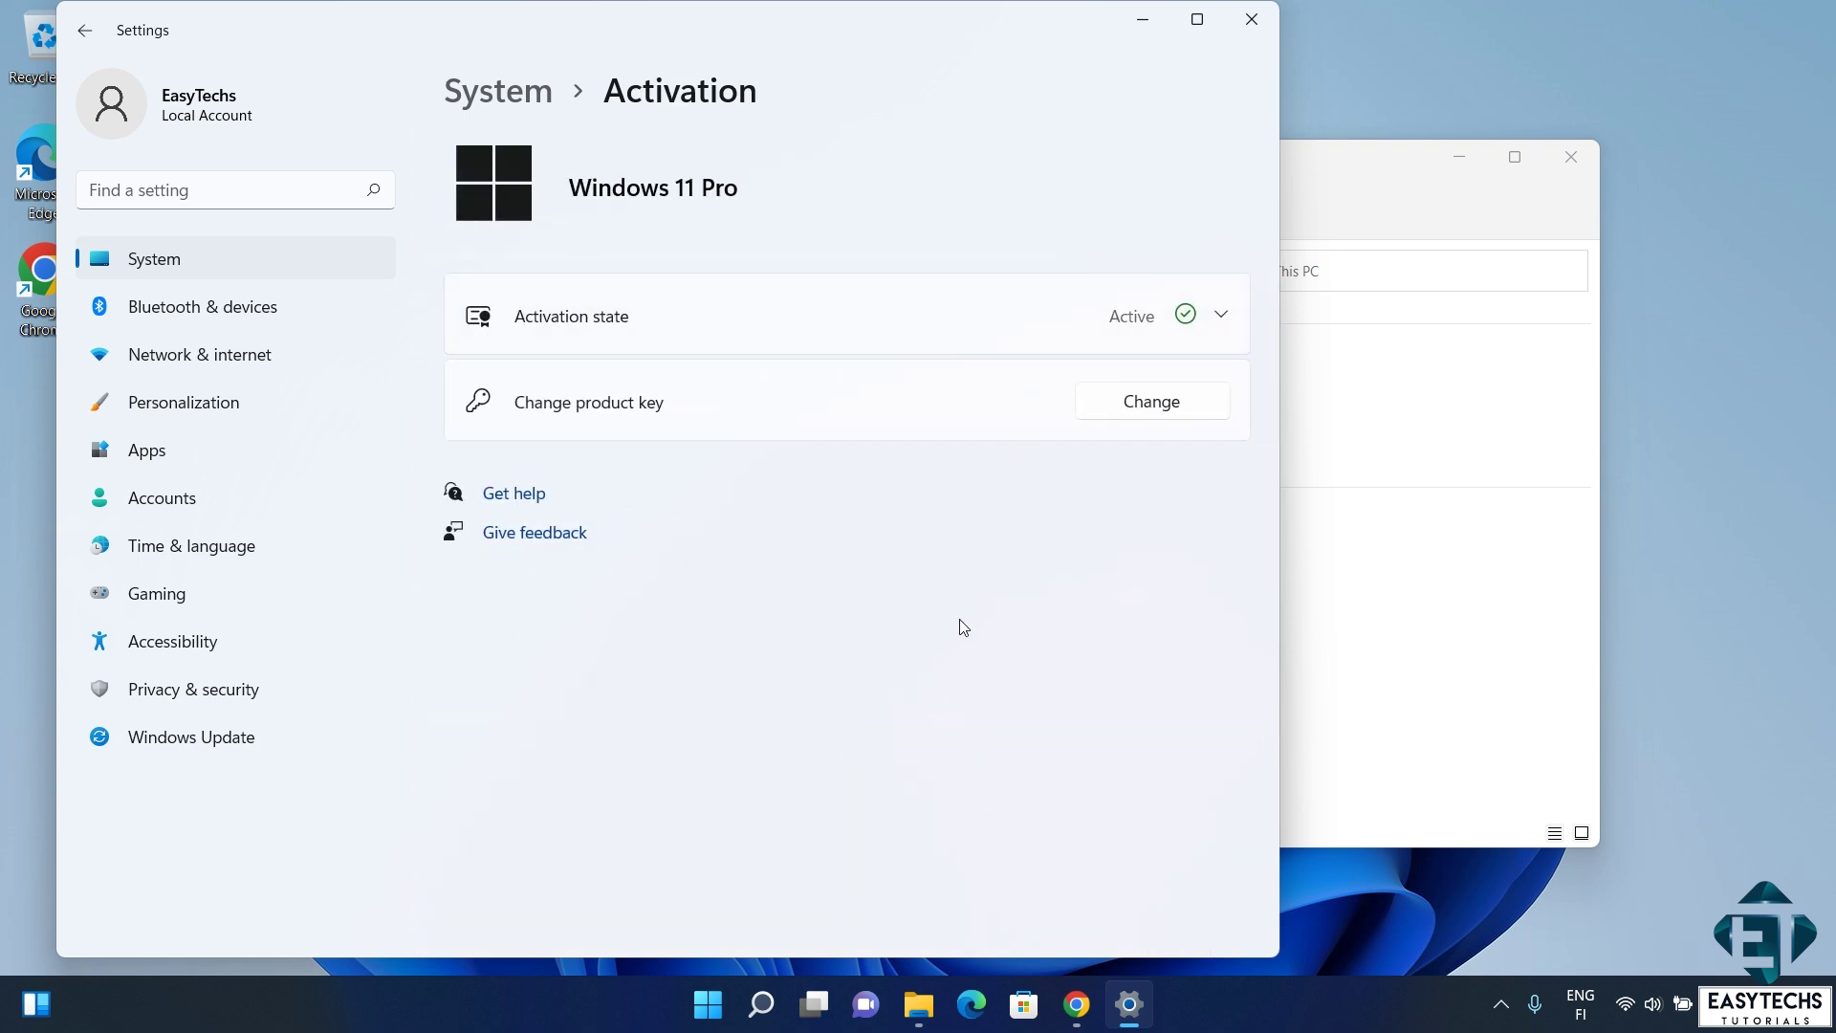
left_click(1252, 21)
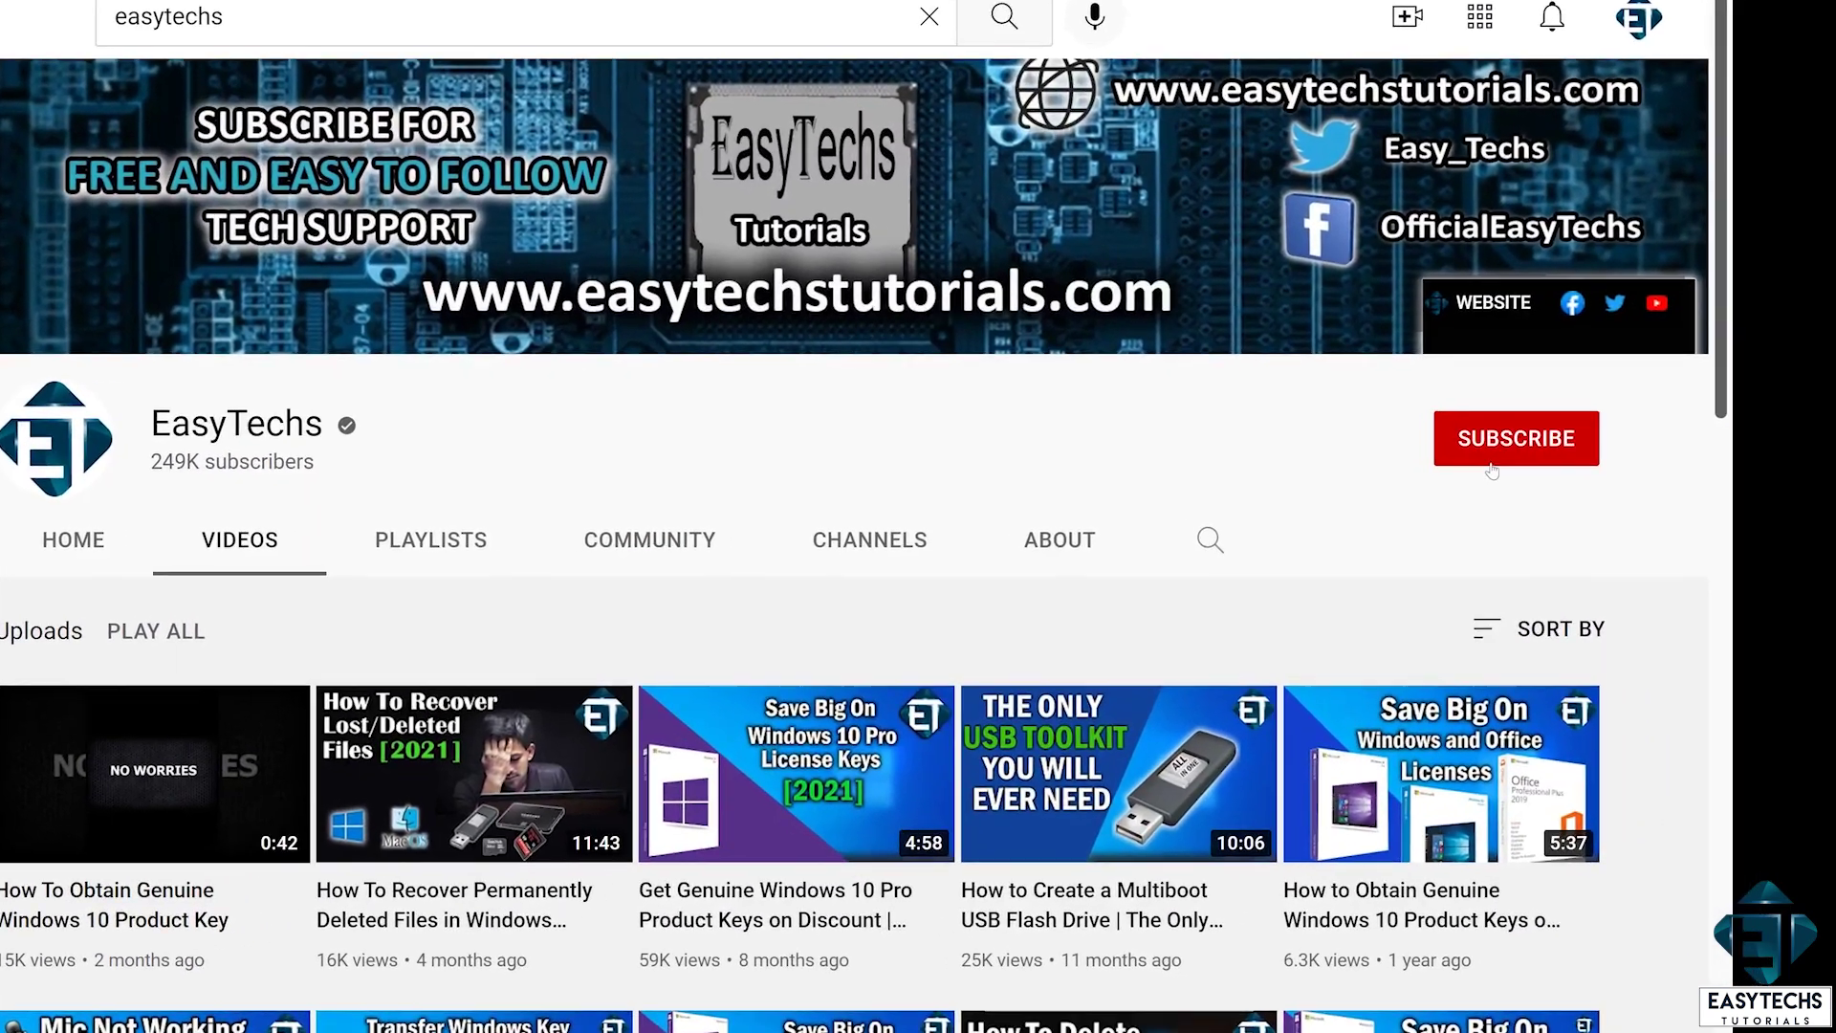
Step: Subscribe to the EasyTechs channel on YouTube and set its notifications to All
left_click(1495, 468)
left_click(1581, 439)
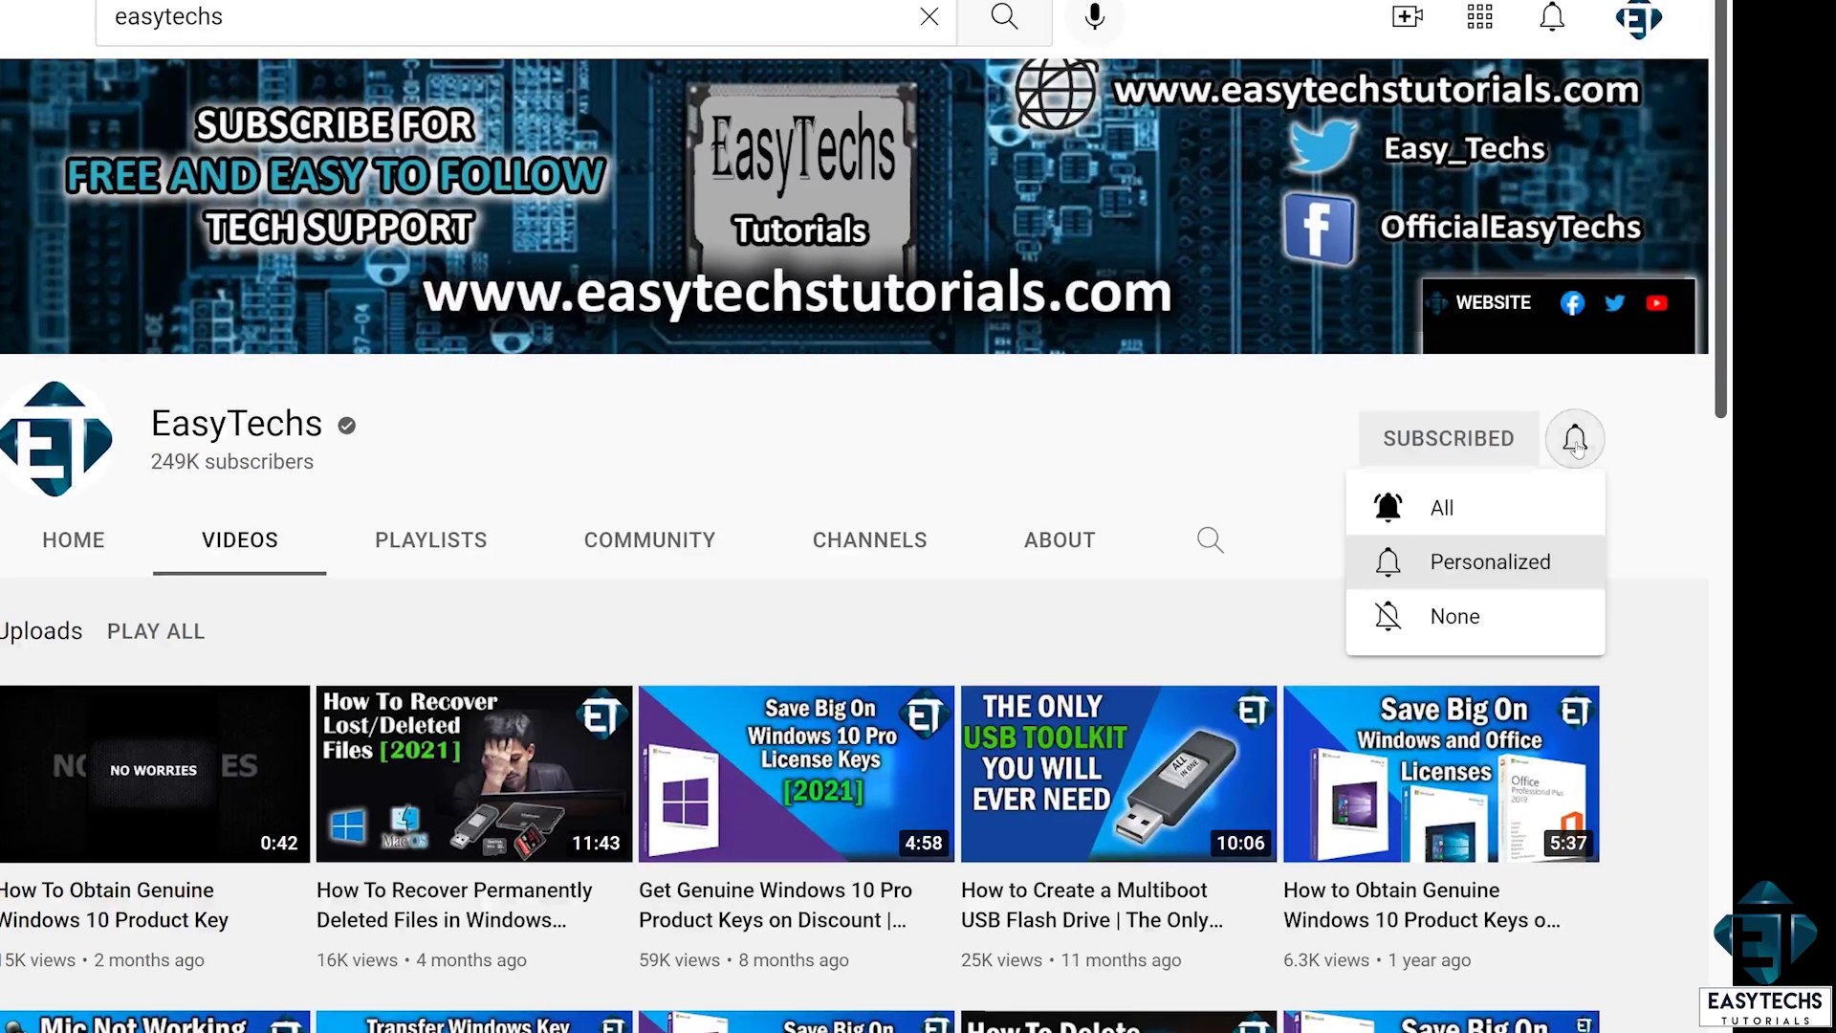
left_click(1473, 504)
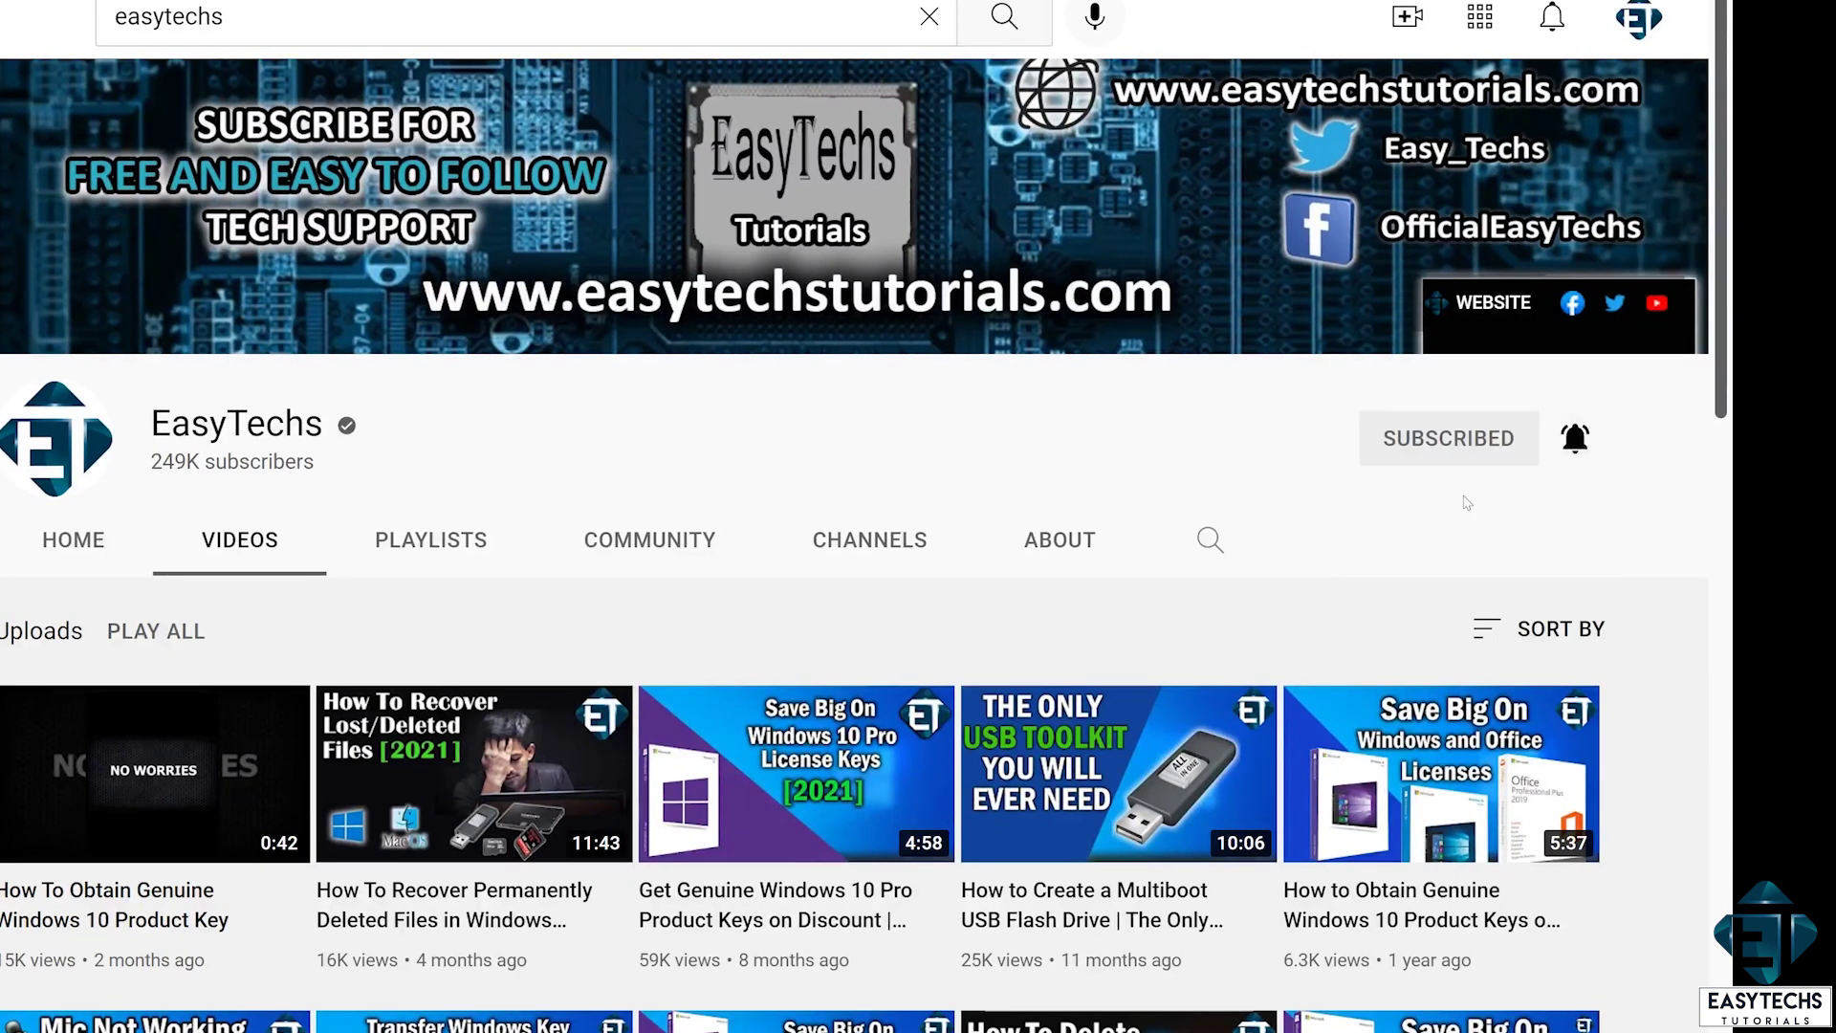